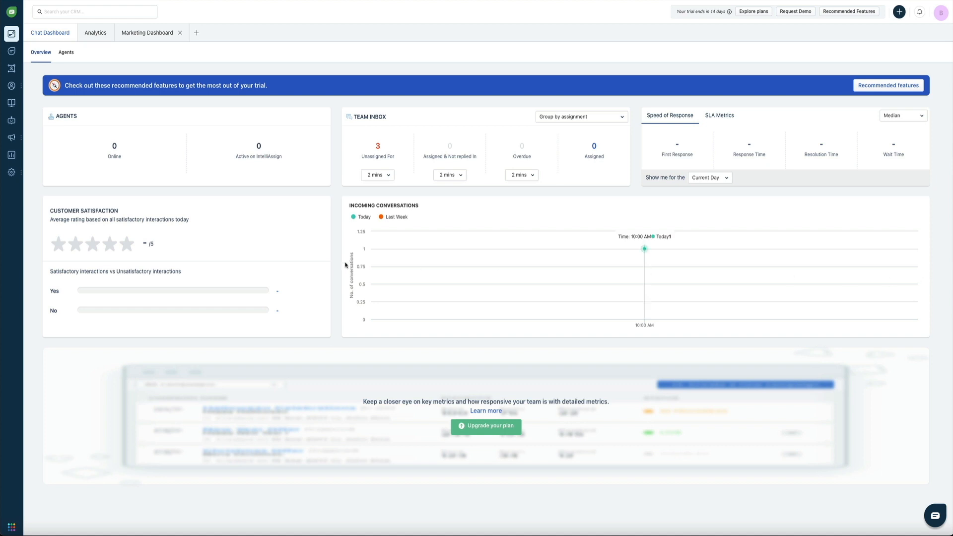
Open Freshchat's Admin Settings from the gear menu in the left navigation.
mouse_move(12, 173)
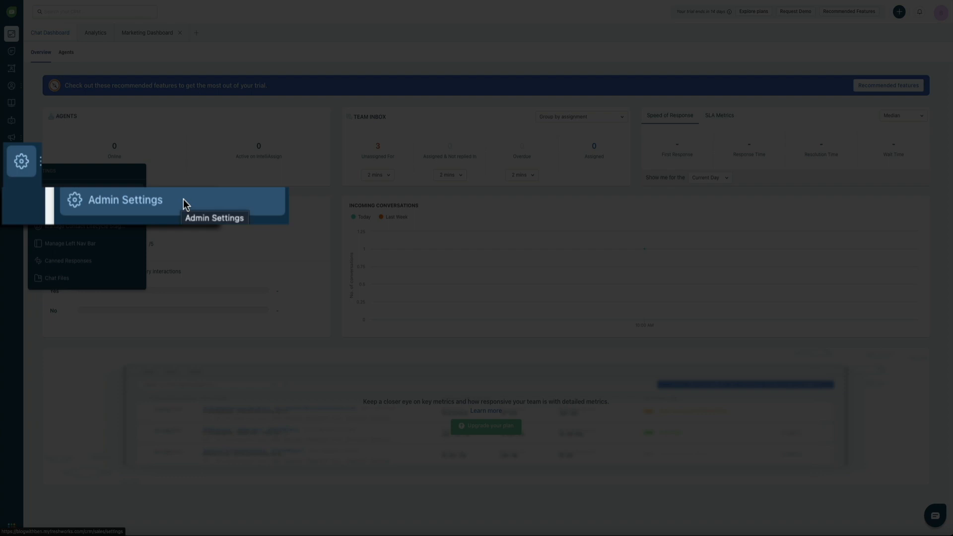
click(92, 194)
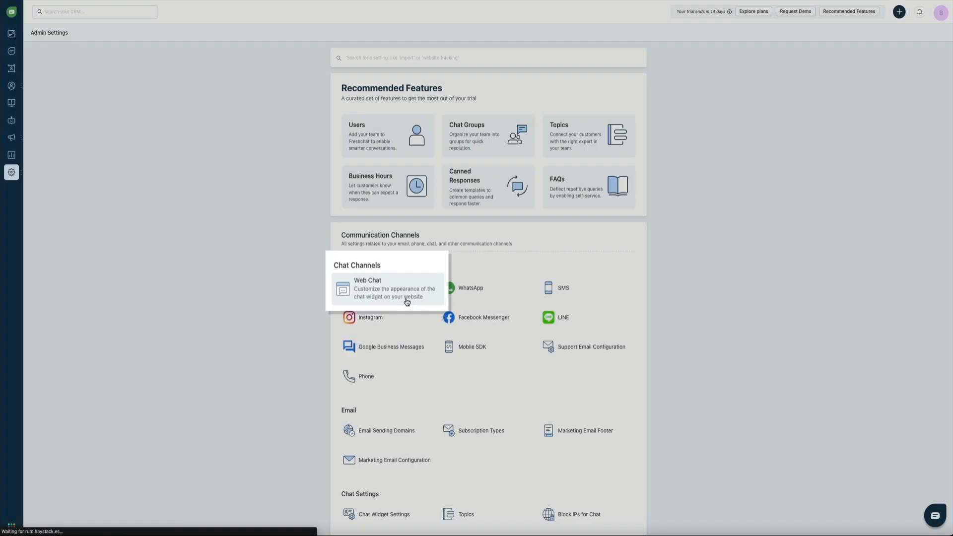
Open Web Chat under Chat Channels, then the Web Widget (Default) settings.
click(403, 298)
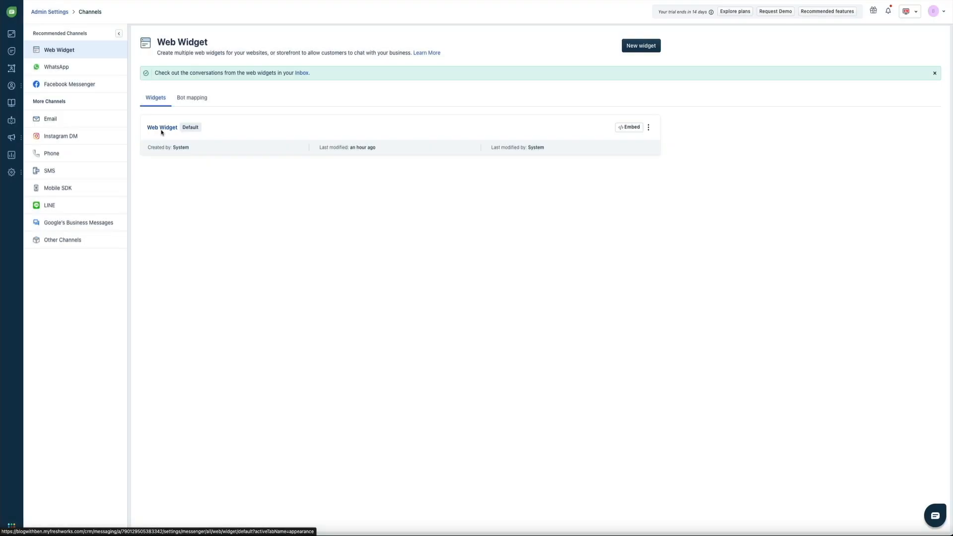
click(161, 130)
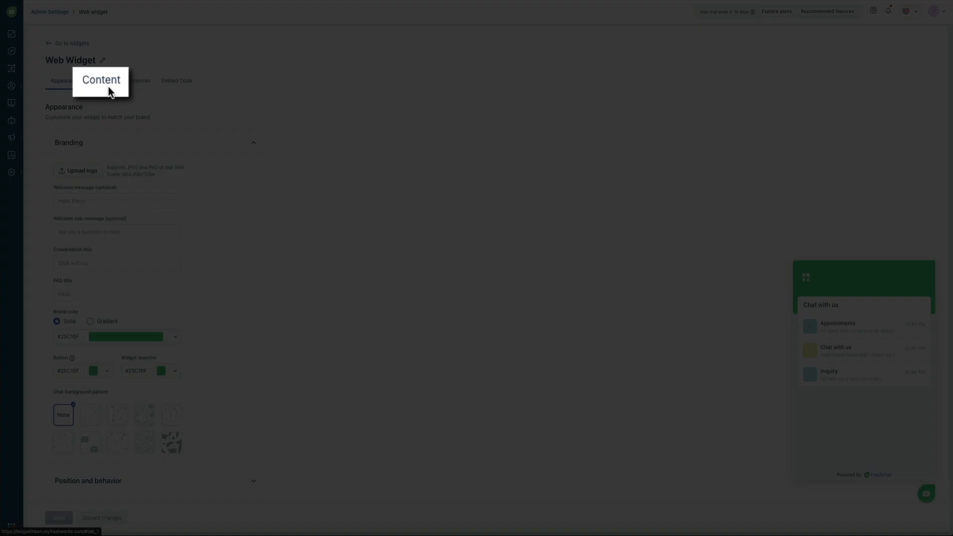
Switch to the default widget's Content tab with topics Appointments, Chat with us and Inquiry.
click(109, 86)
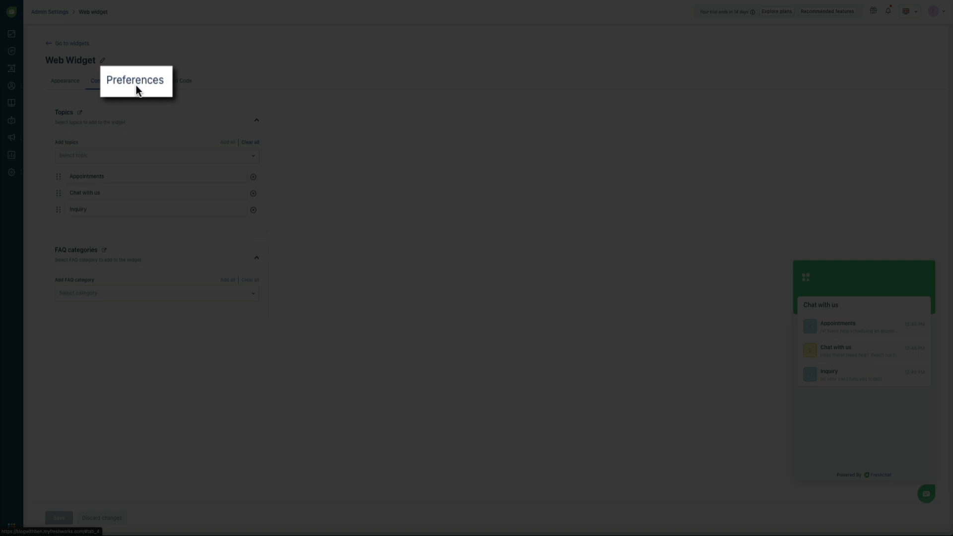
View the widget's Preferences tab, then its Embed Code tracking script.
click(137, 86)
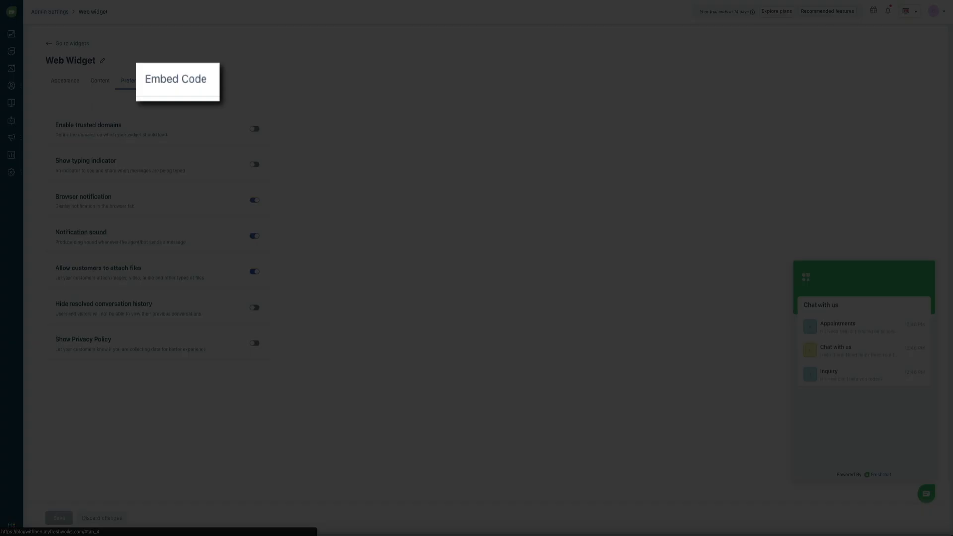
click(177, 83)
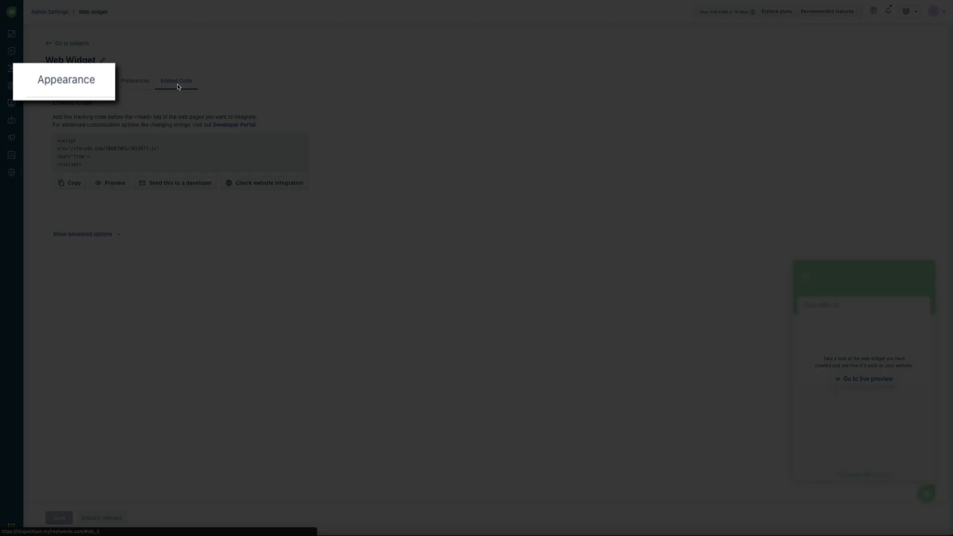
Upload bwb fresh-icon.png from Downloads as the widget logo on the Appearance tab.
click(62, 85)
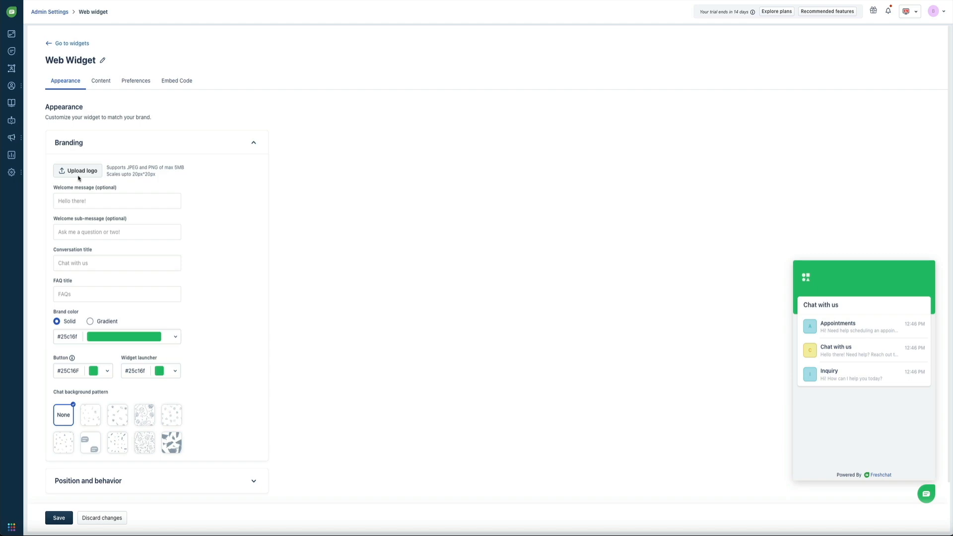
click(78, 175)
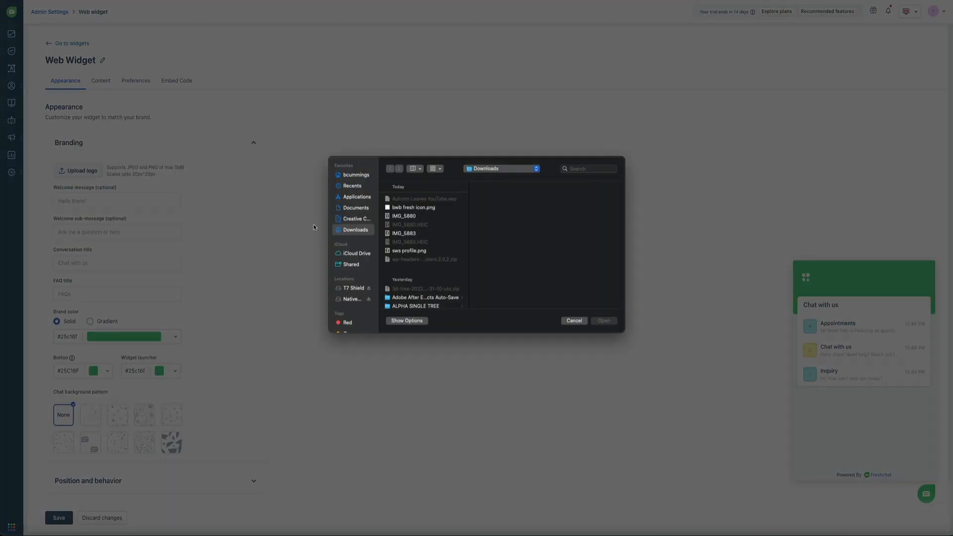
click(414, 208)
click(603, 321)
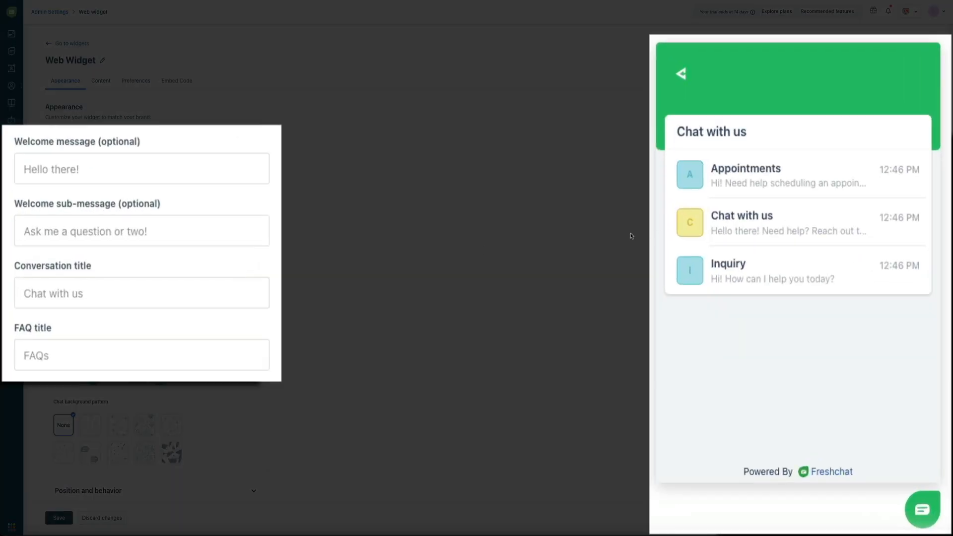
Enter welcome message 'Hello there!', sub-message 'Ask me a question or two.' and title 'Chat with me'.
click(60, 177)
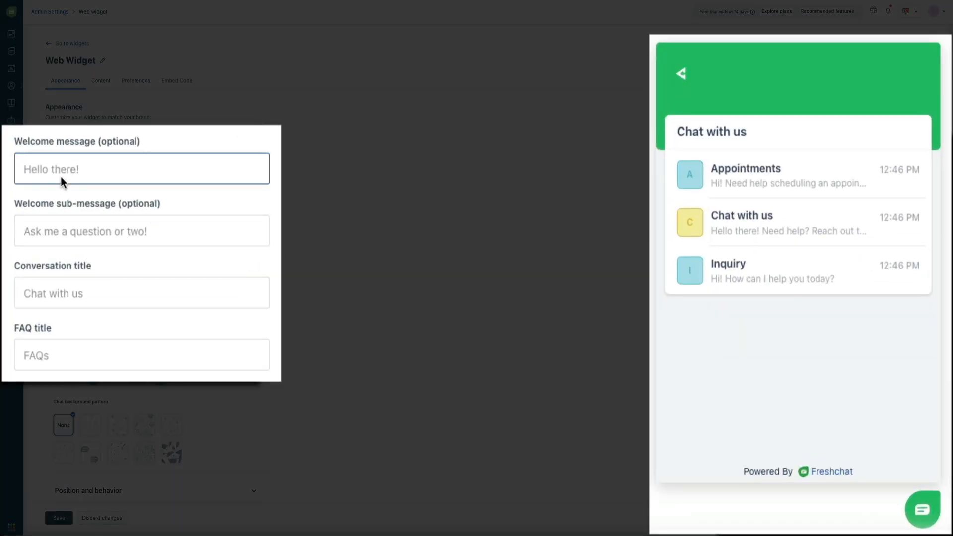
text(Hello there!)
click(86, 239)
text(Ask me a question or two.)
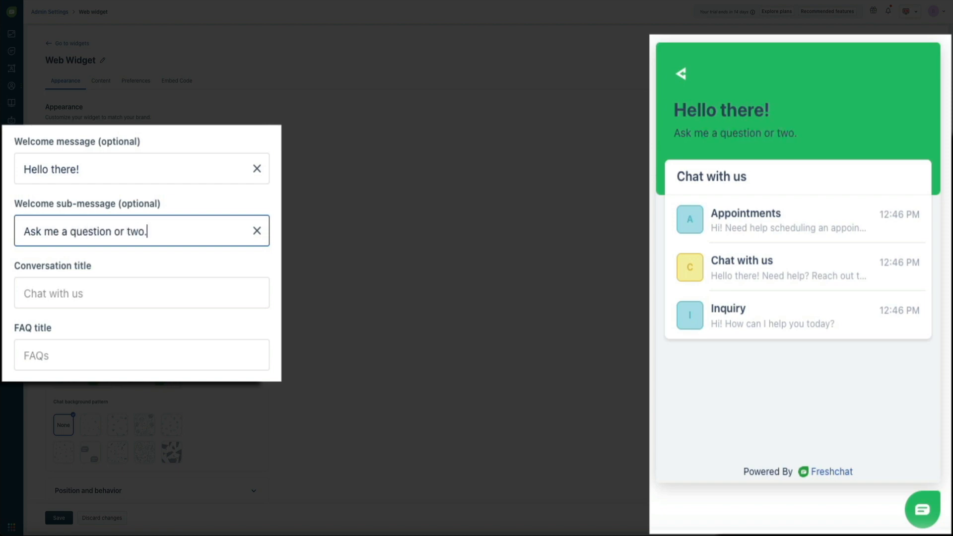
click(60, 292)
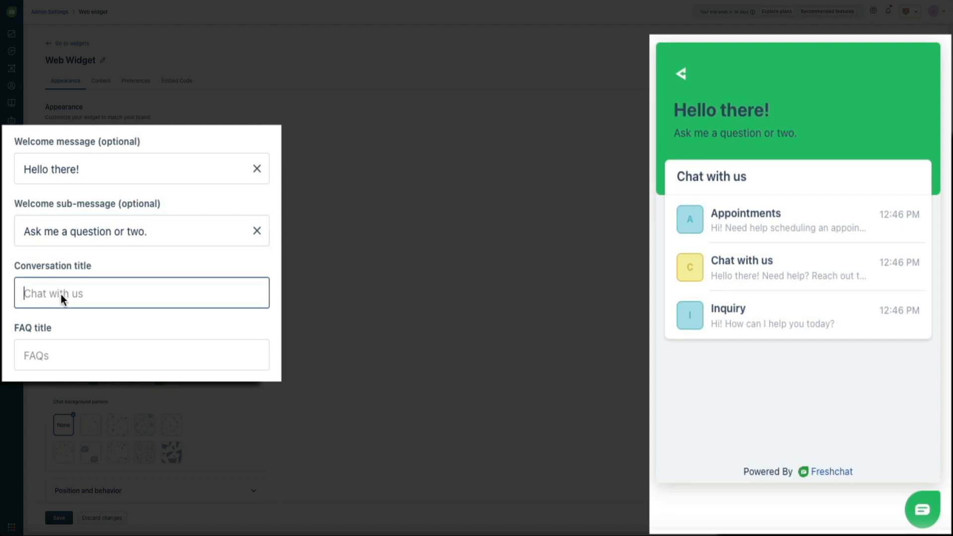
text(Chat with me)
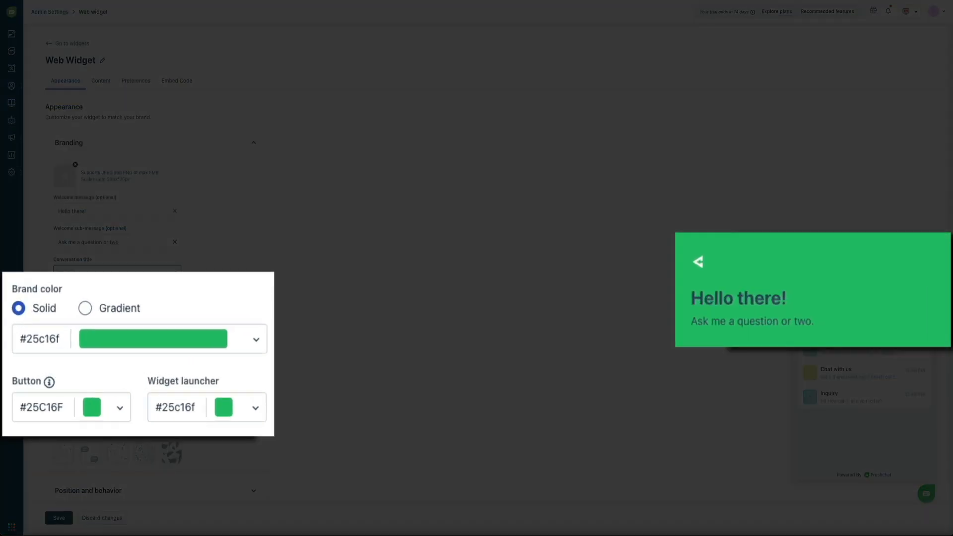
Make the brand colour a gradient and try cyan #25bbc1, then magenta hues.
click(88, 309)
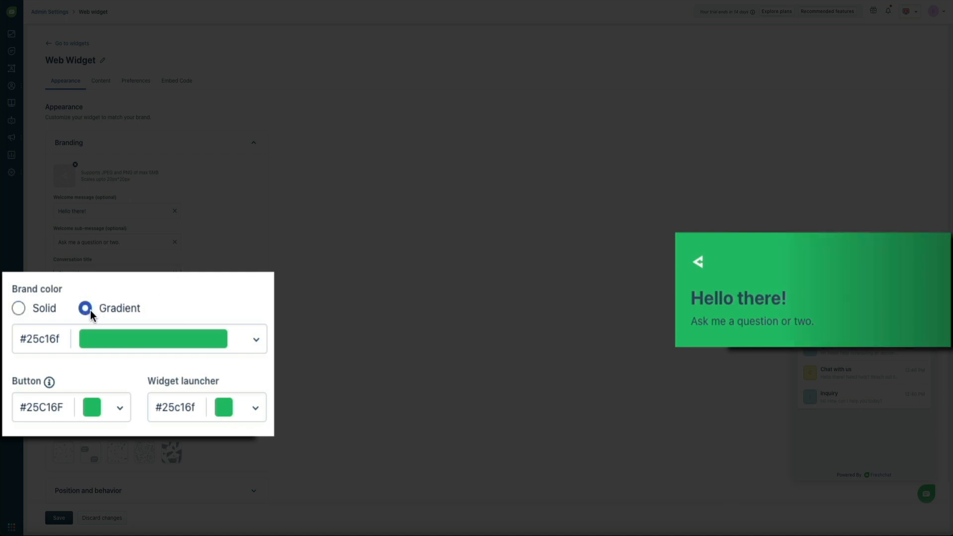
click(257, 339)
mouse_move(255, 395)
mouse_down()
mouse_move(255, 405)
mouse_move(254, 389)
mouse_up()
click(259, 485)
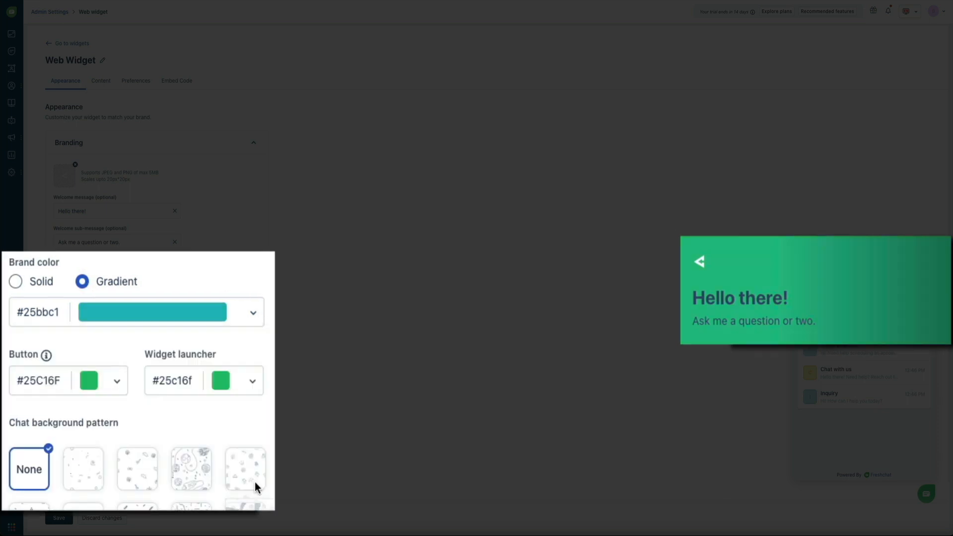
click(253, 317)
click(255, 401)
drag(258, 410, 258, 434)
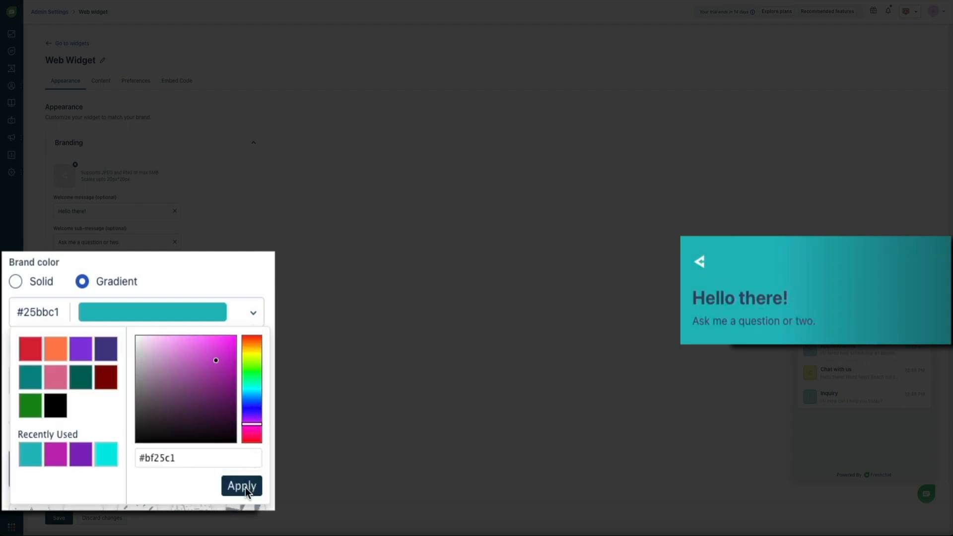
click(248, 489)
Try yellow-green #abc125, then settle the brand gradient on blue #255ac1.
click(258, 313)
click(257, 357)
click(250, 489)
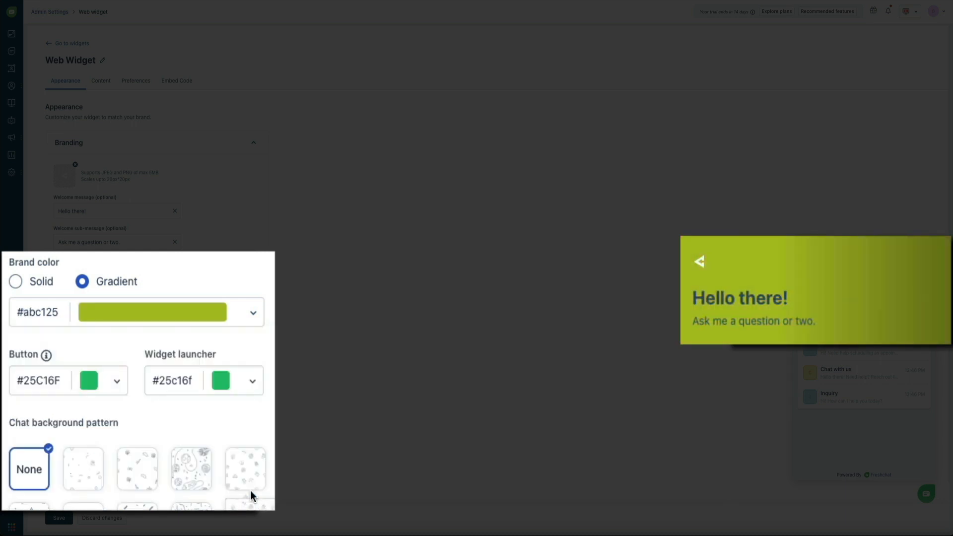
click(258, 317)
click(256, 401)
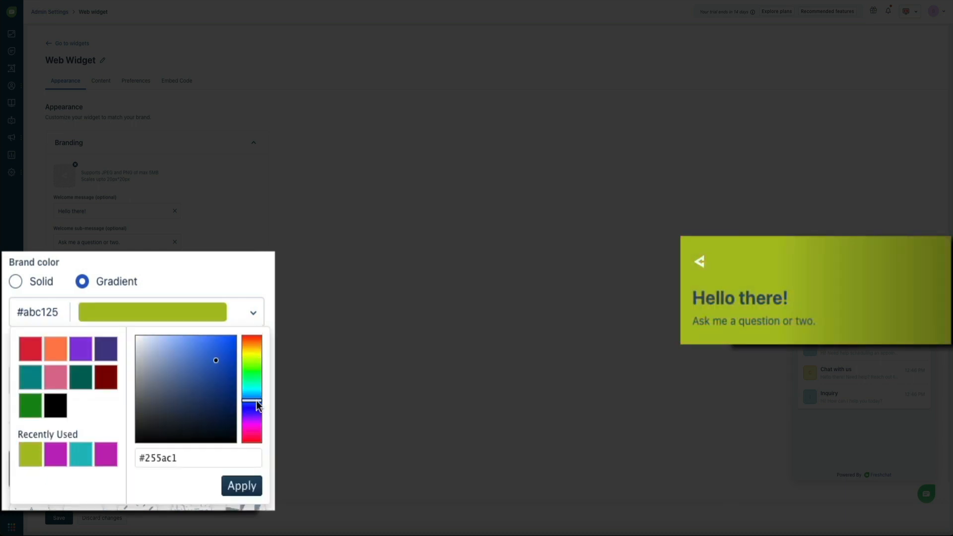
click(249, 488)
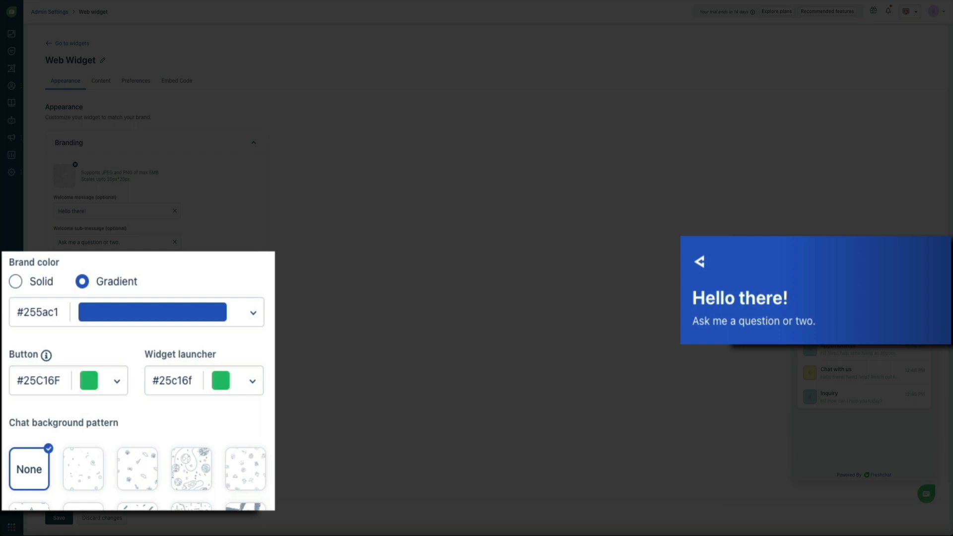
click(257, 317)
click(207, 462)
key(ctrl+c)
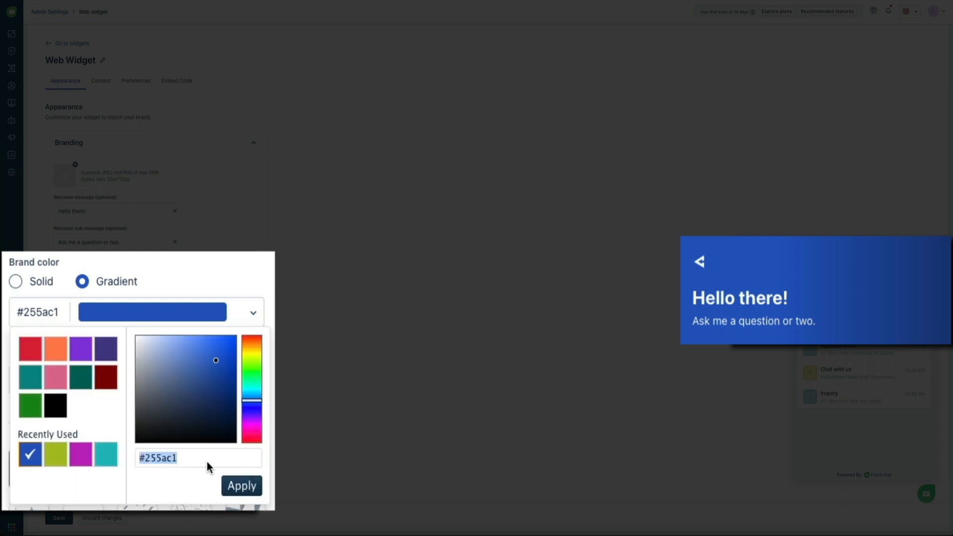
click(241, 485)
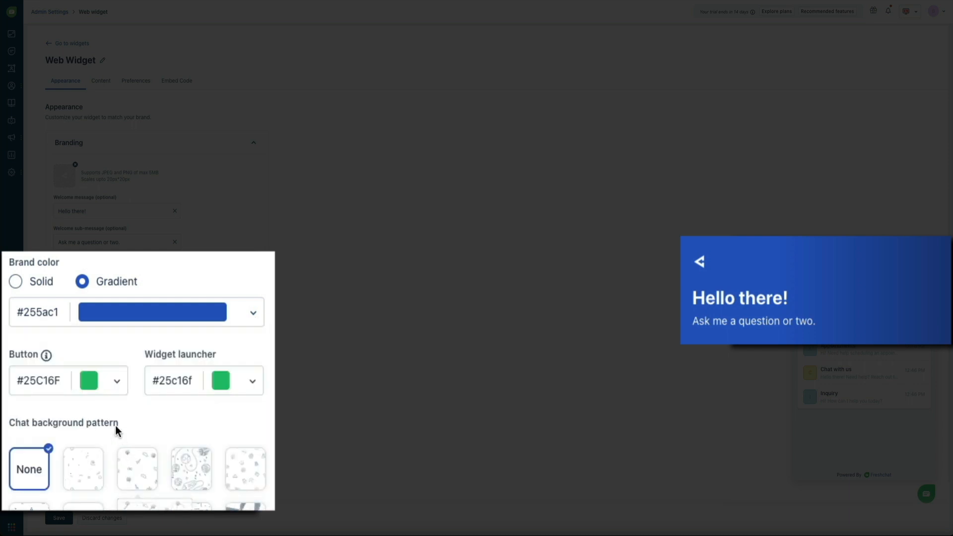
Set the button colour to #255ac1 and give the launcher the same recent blue.
click(120, 388)
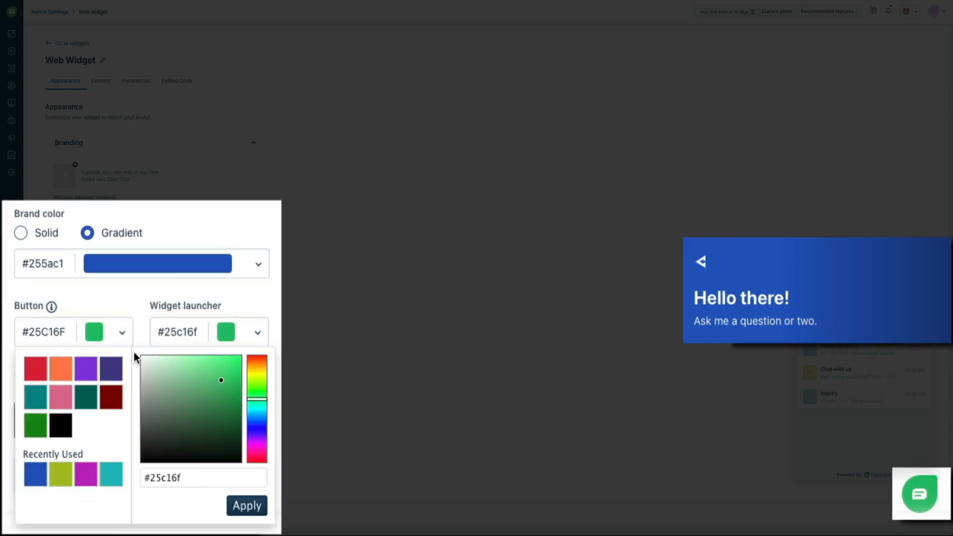
triple_click(212, 478)
key(ctrl+v)
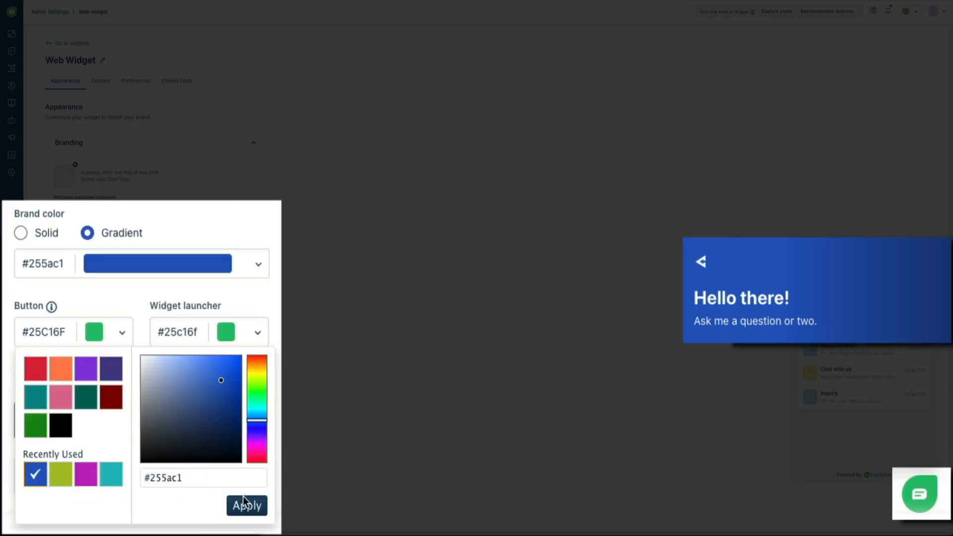
click(248, 506)
click(262, 334)
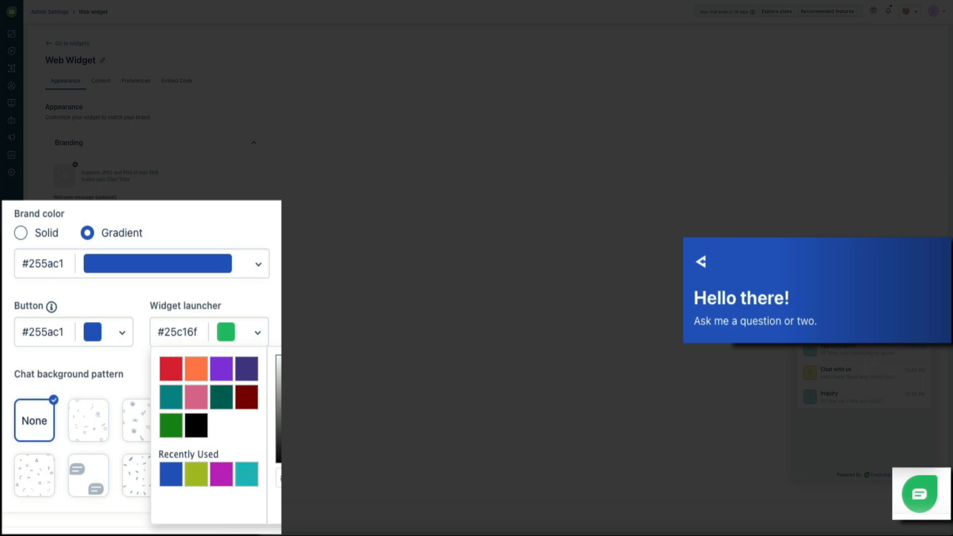
click(171, 474)
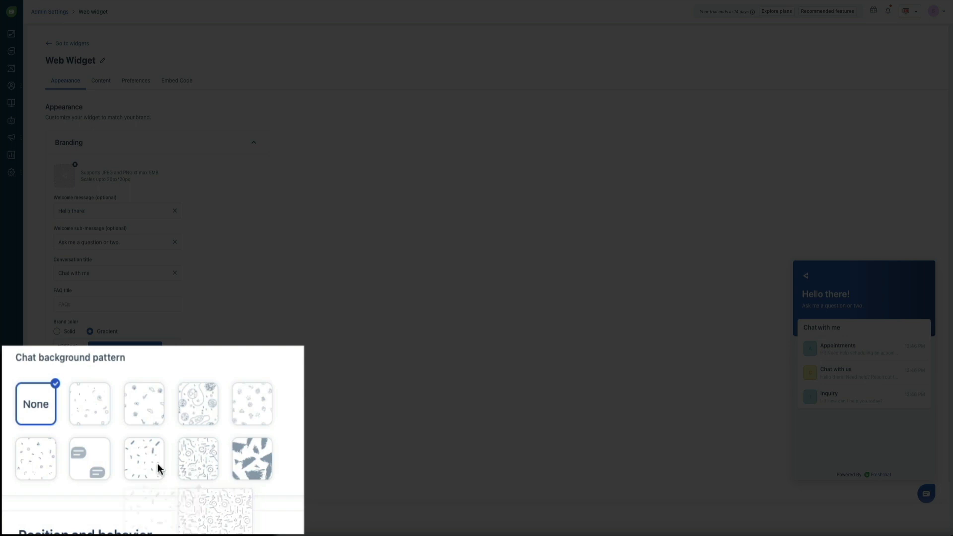
Expand Position and behavior to show Always Visible messenger, icon launcher and bottom-right 15 px offsets.
mouse_move(99, 465)
mouse_move(43, 464)
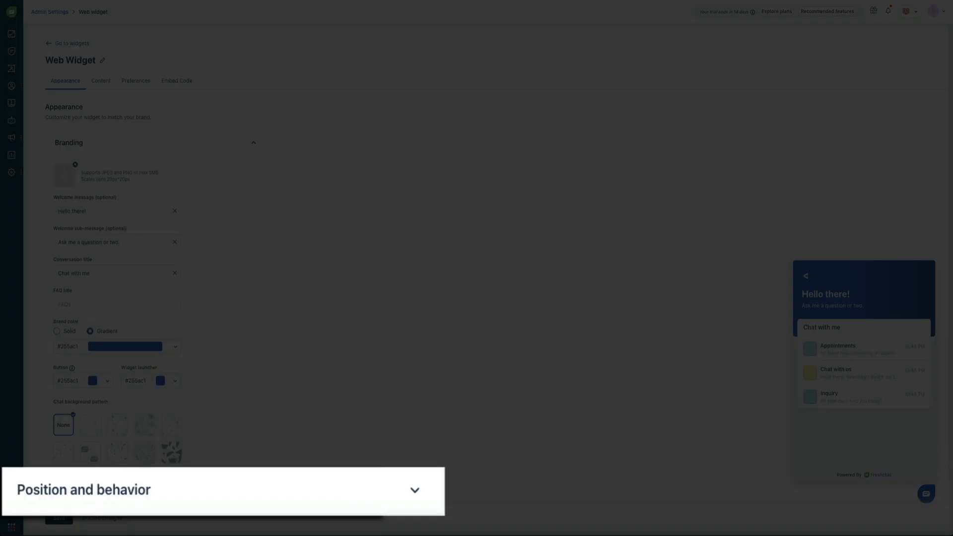
click(416, 492)
scroll(347, 424, down, 1)
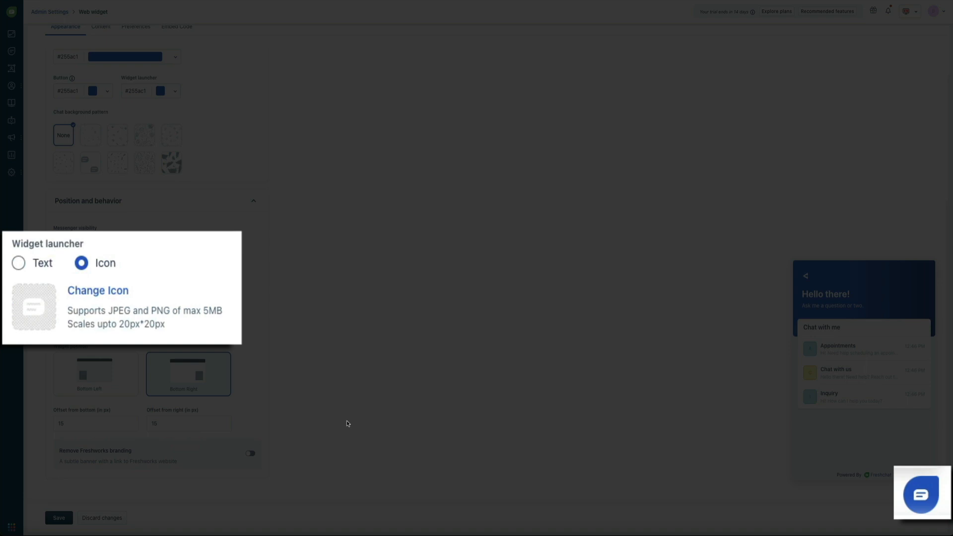
click(29, 270)
click(44, 315)
text(Chat)
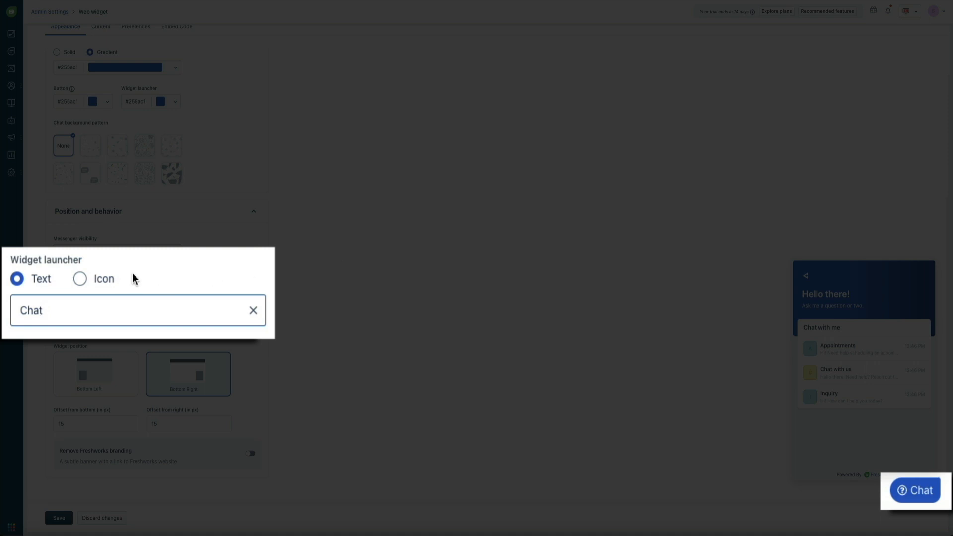
click(90, 287)
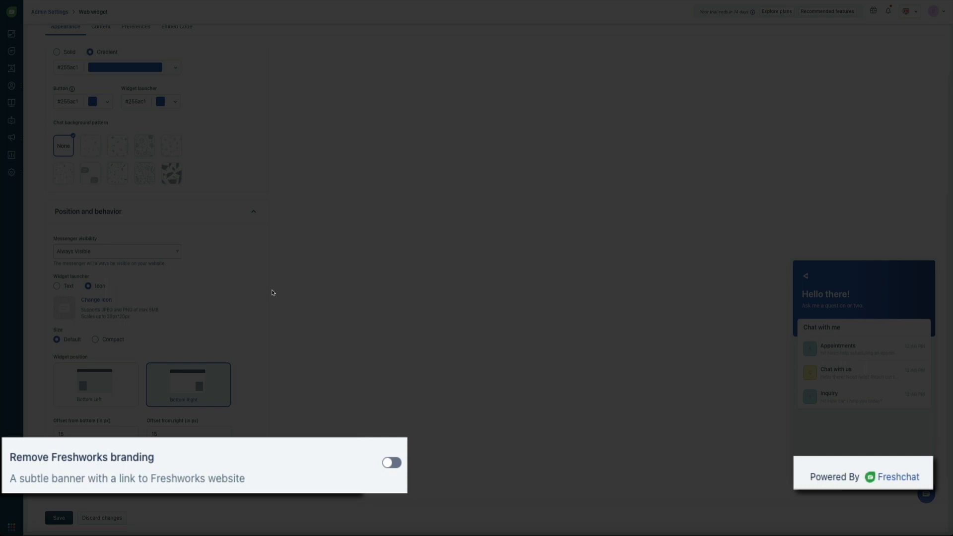
click(392, 464)
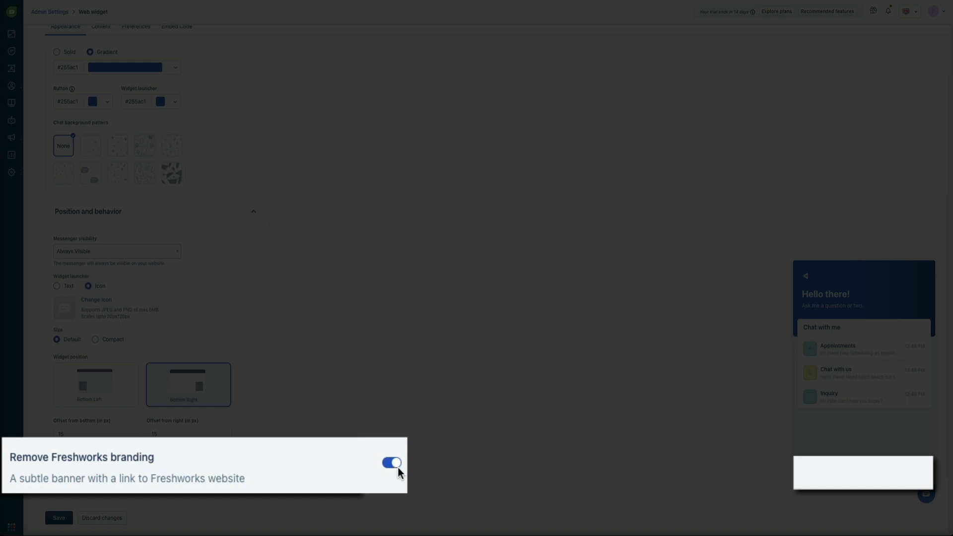
click(397, 467)
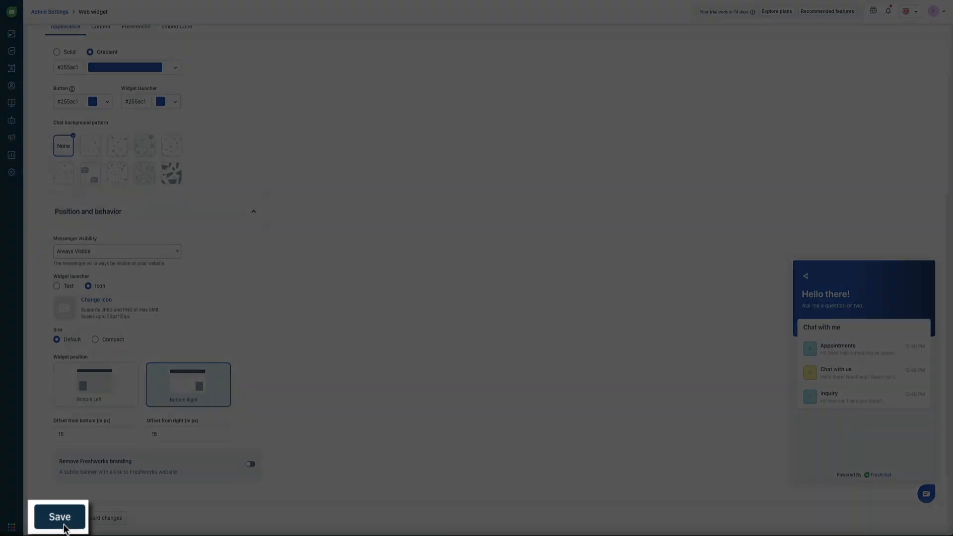
Save the web widget settings and scroll back to the top of the page.
click(59, 520)
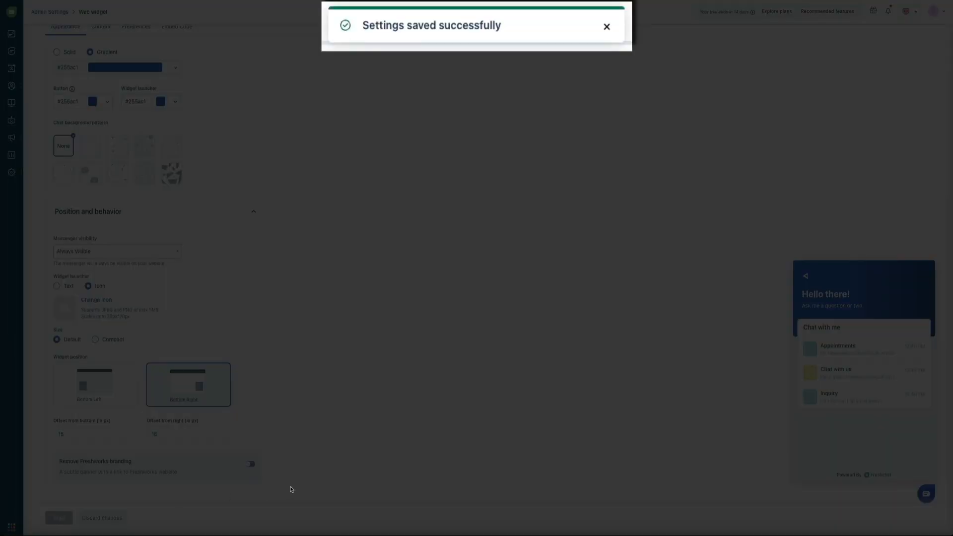
scroll(292, 488, up, 5)
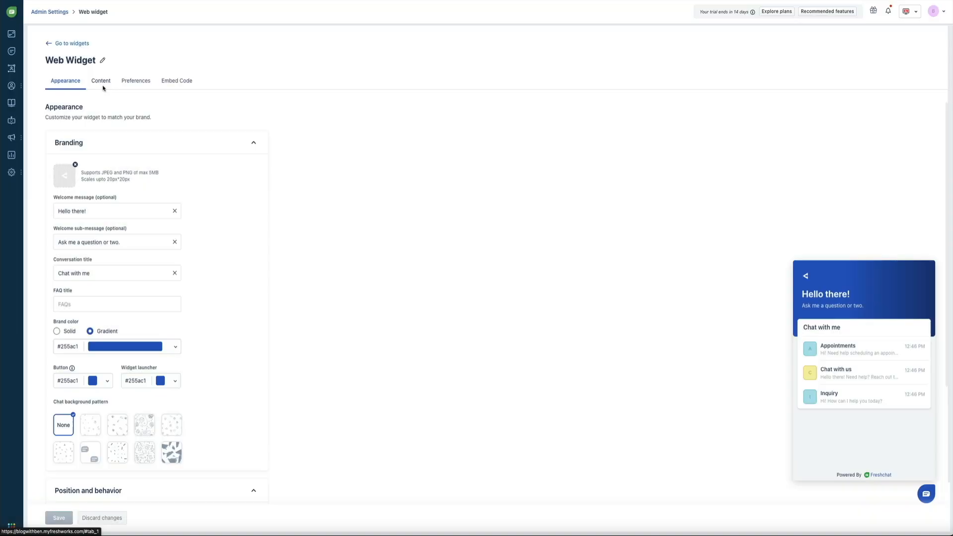
Switch to the web widget's Content tab.
click(102, 82)
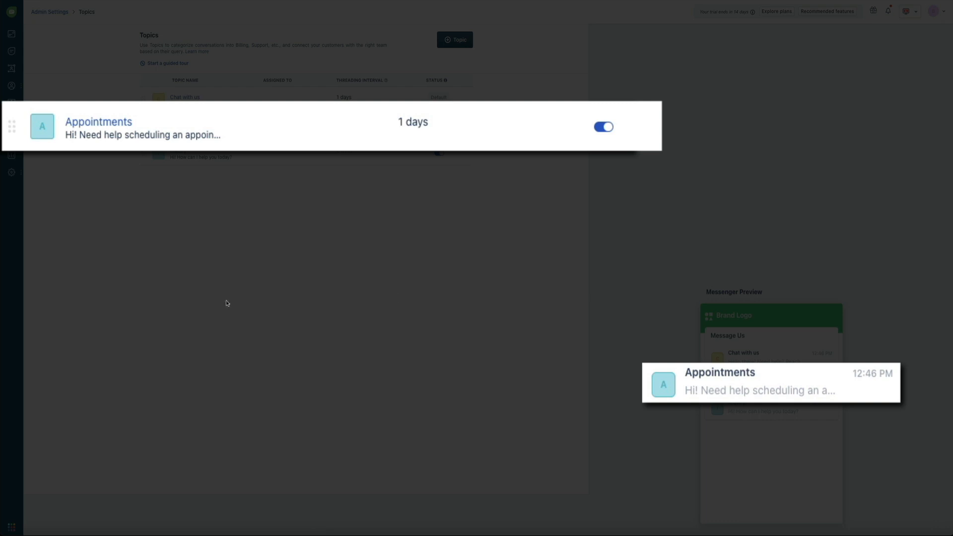
Switch off the Appointments topic and open the Chat with us topic for editing.
click(608, 130)
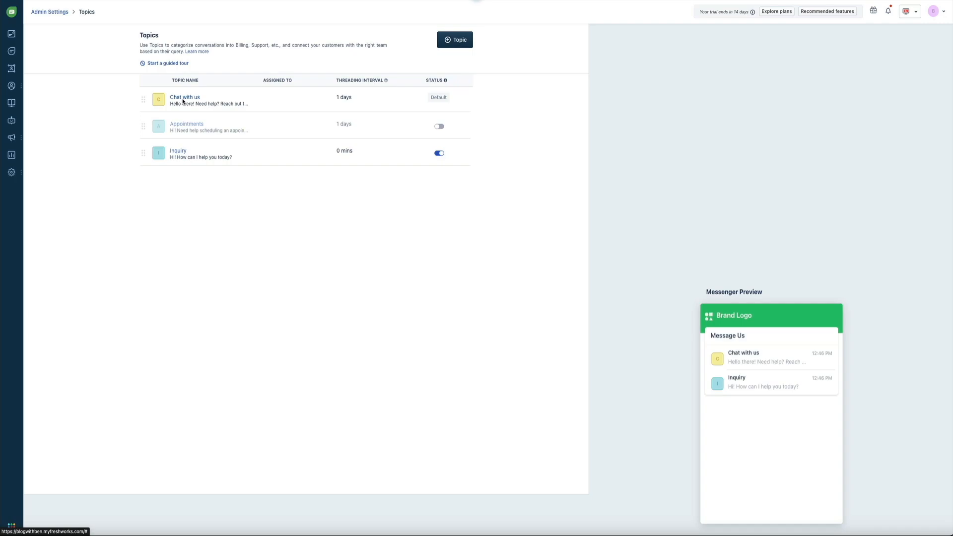
click(166, 97)
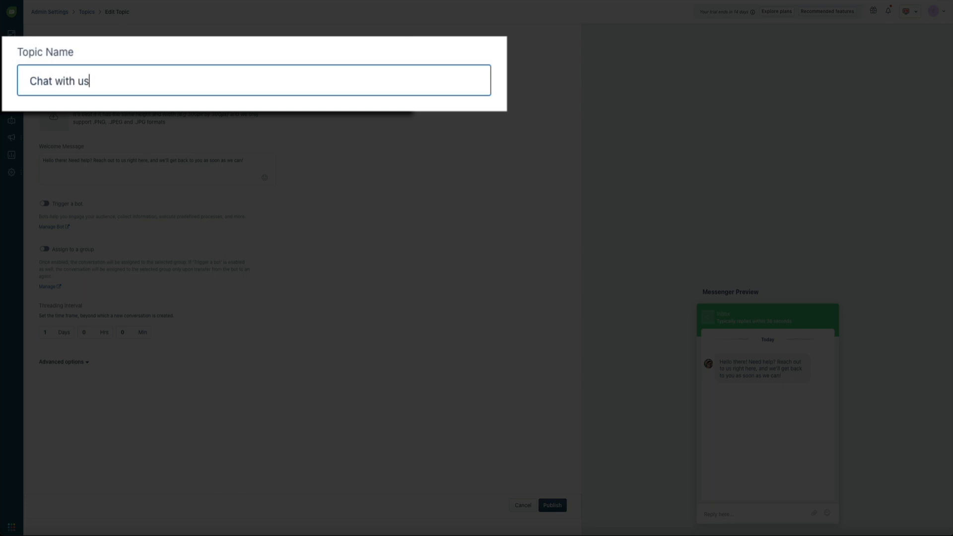
Rename the topic from 'Chat with us' to 'Chat with me'.
key(BackSpace)
key(BackSpace)
text(me)
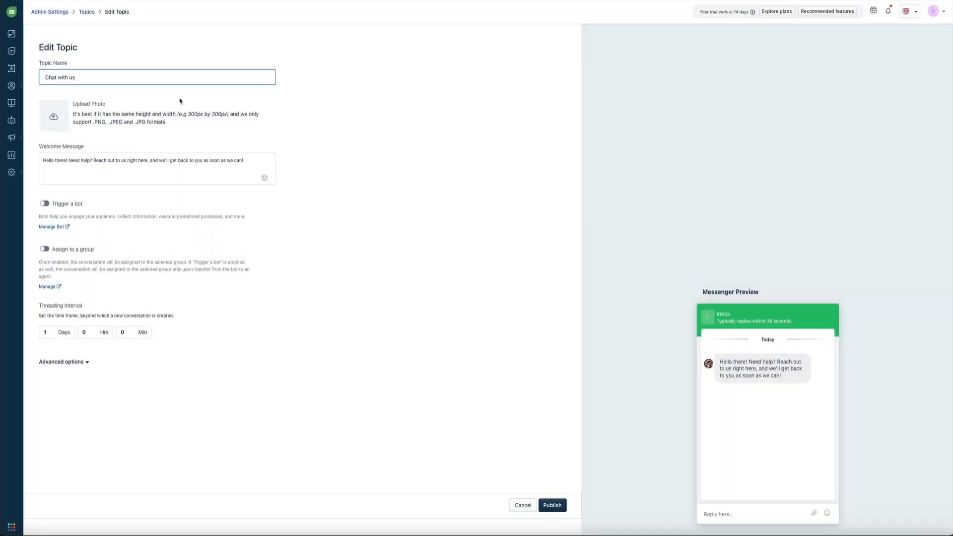
key(BackSpace)
key(BackSpace)
text(me)
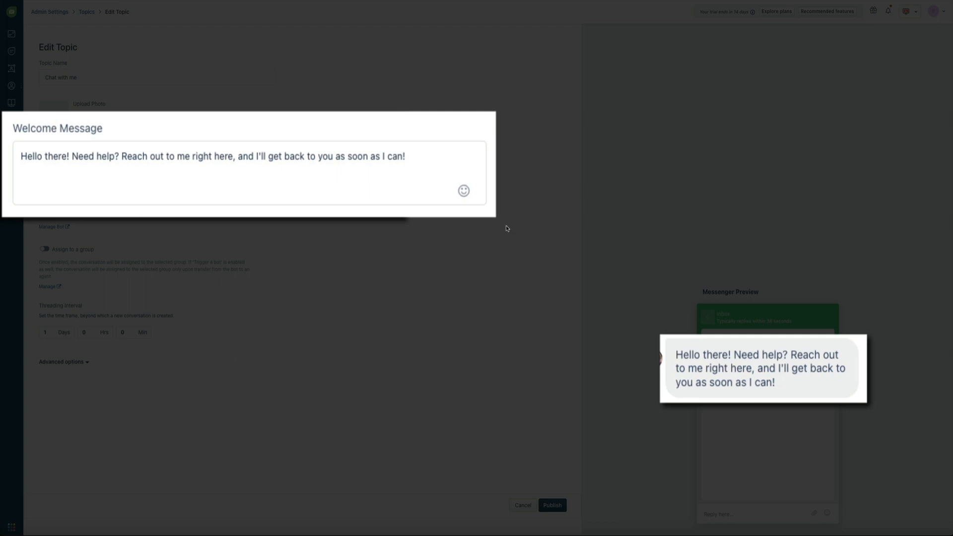
Replace the welcome message with 'Hey there! Need some help with your blog? Type in your question…'.
click(329, 161)
key(End)
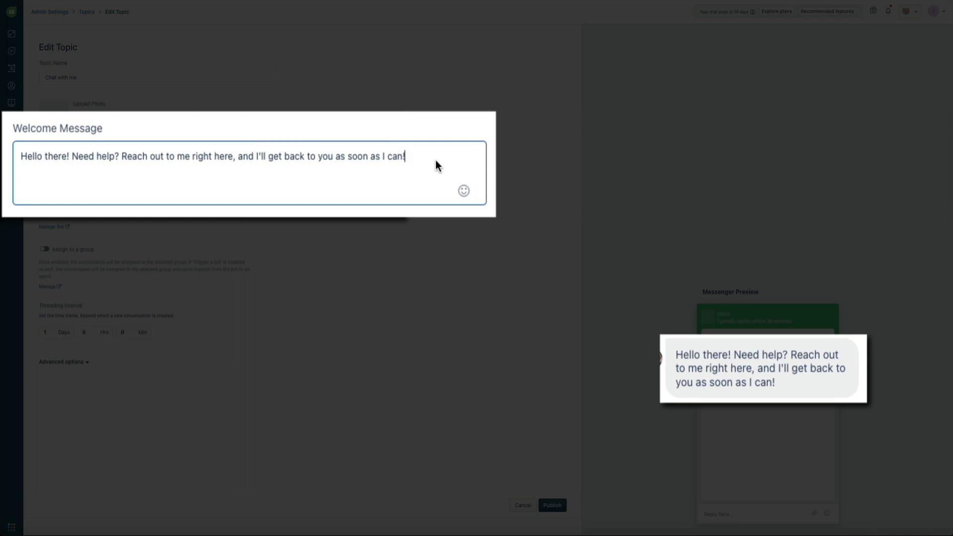
key(ctrl+a)
text(Hi)
key(BackSpace)
text(ey there! Nee)
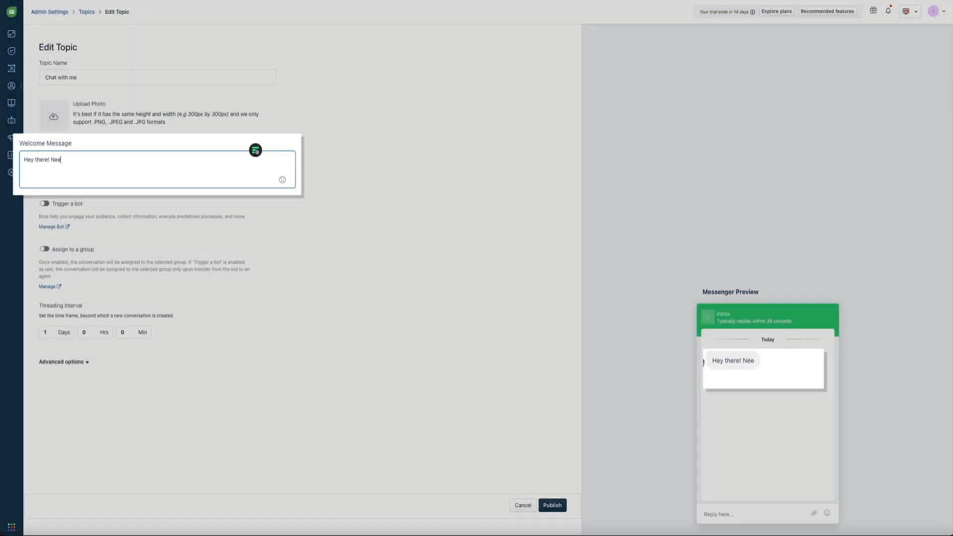
text(d some hel)
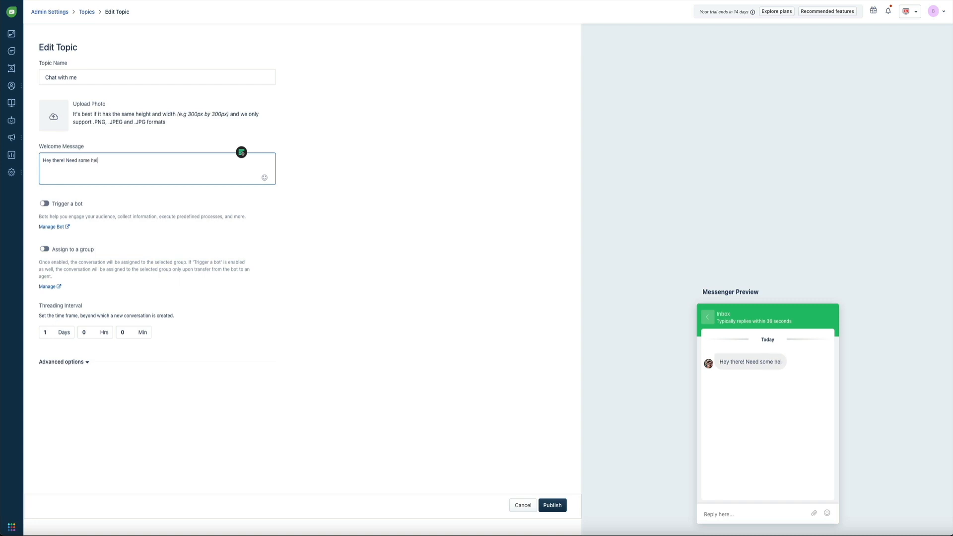
text(p with your blog)
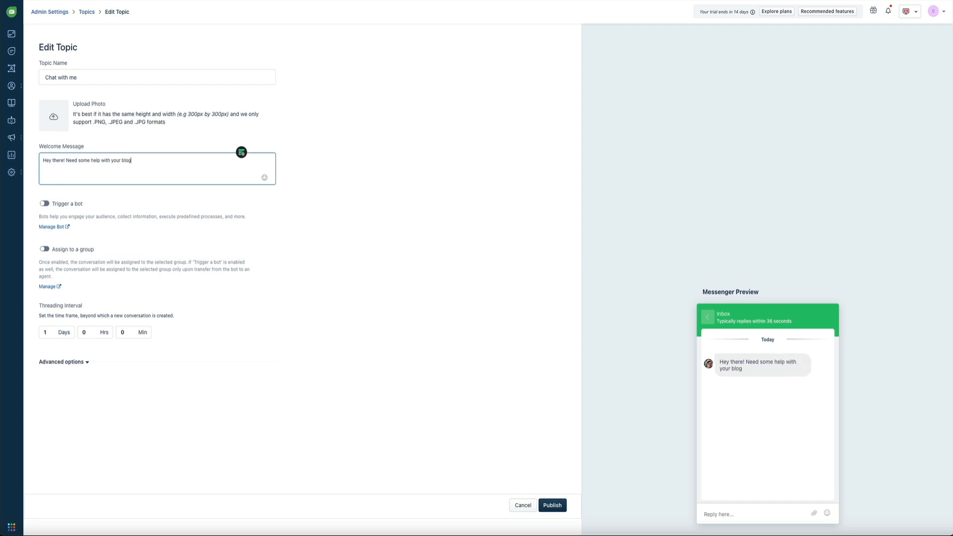
text(? Type in your question and I'll get back to you as soon as I can!)
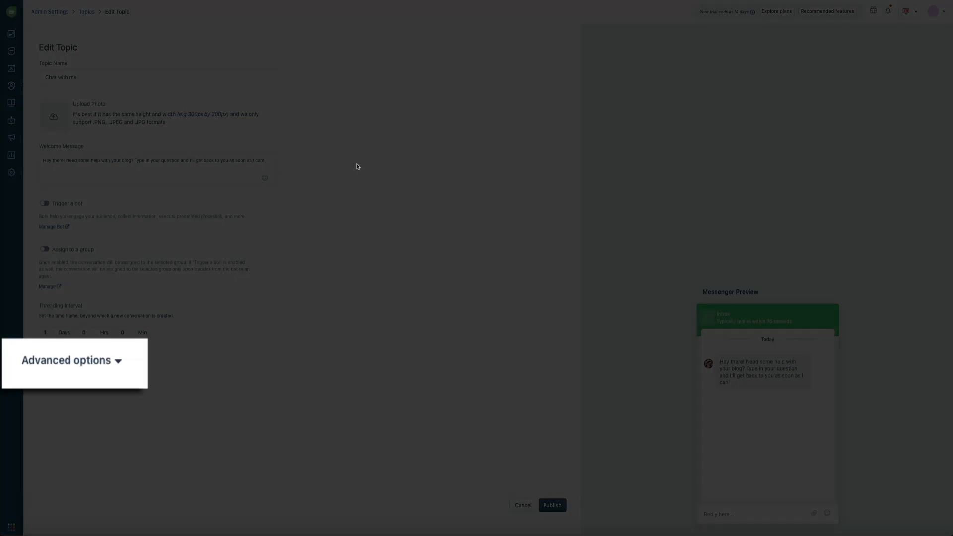
Under Advanced options, set the Custom Text response expectation to 'Typically replies within a few minutes'.
click(89, 363)
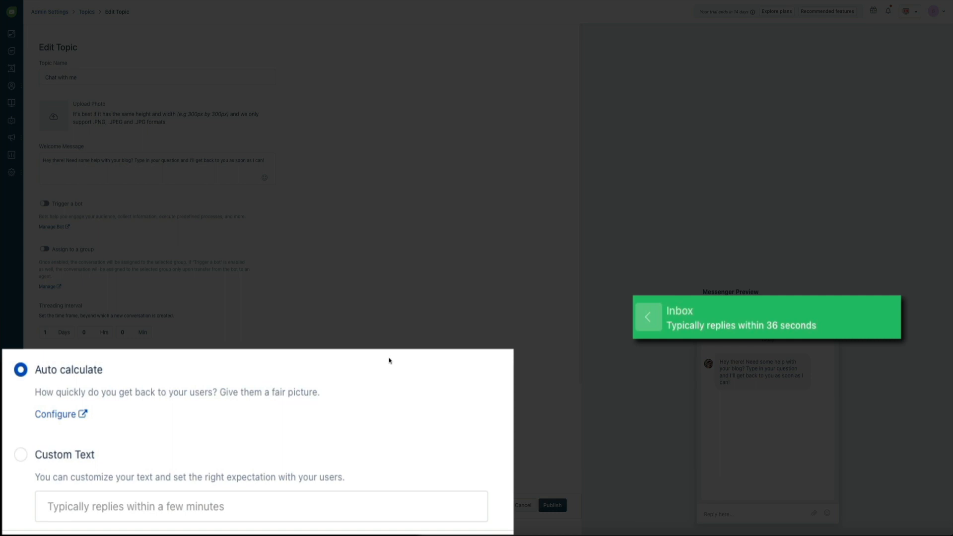
click(23, 454)
click(121, 511)
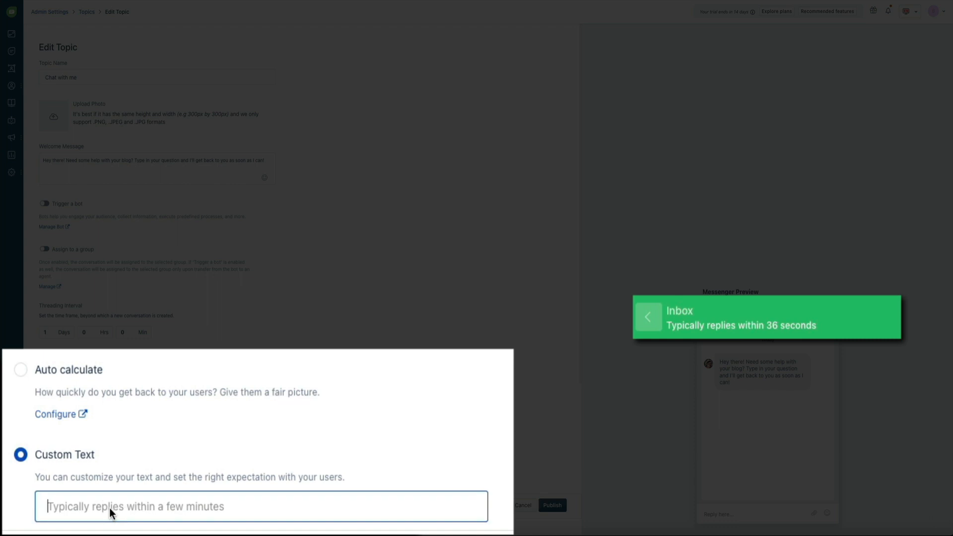
text(Typica)
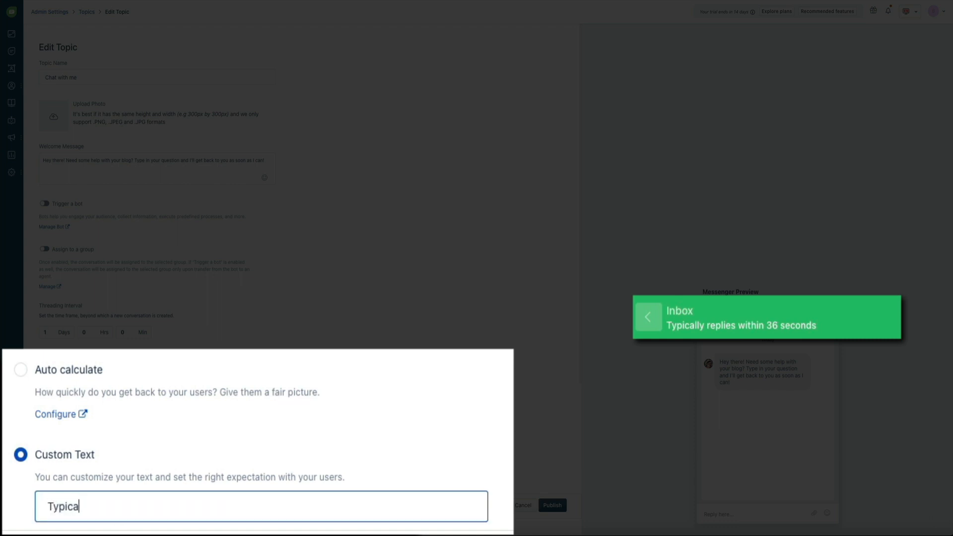
text(lly replies within a few min)
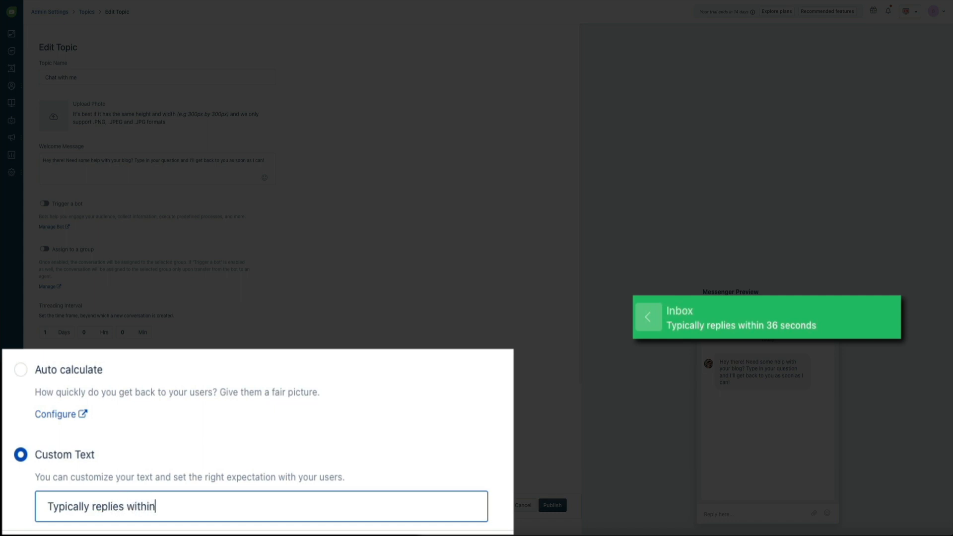
text(utes)
click(381, 483)
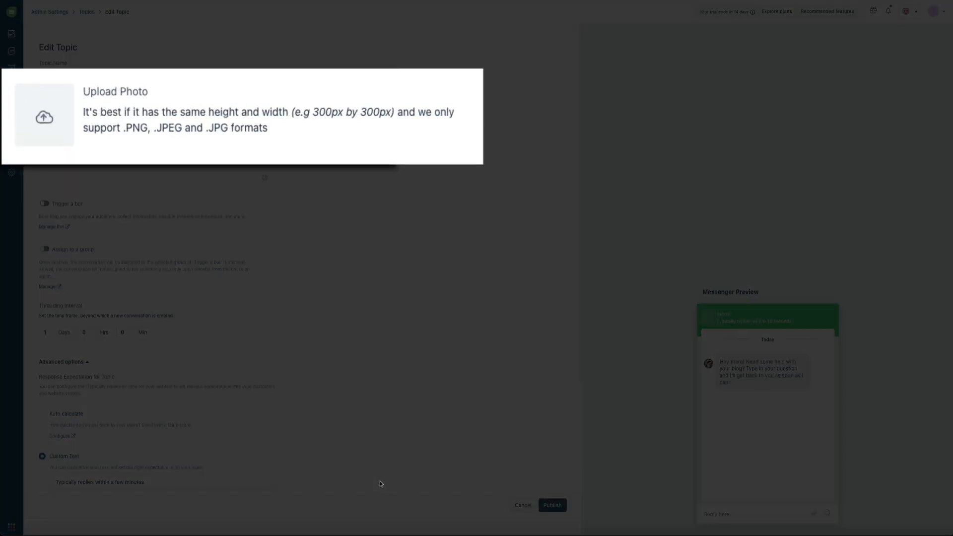
Upload and crop a profile photo for Chat with me, then publish the topic.
mouse_move(52, 128)
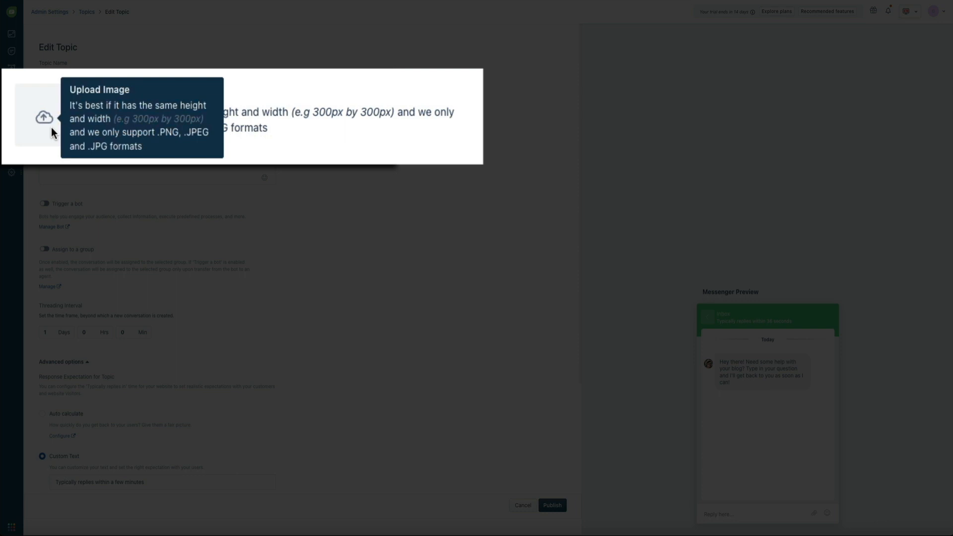
click(54, 119)
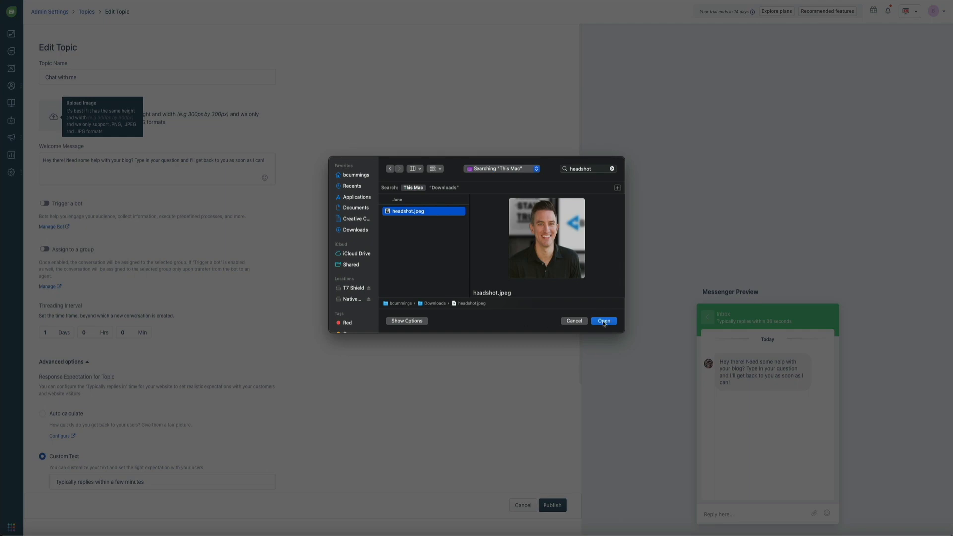
click(603, 321)
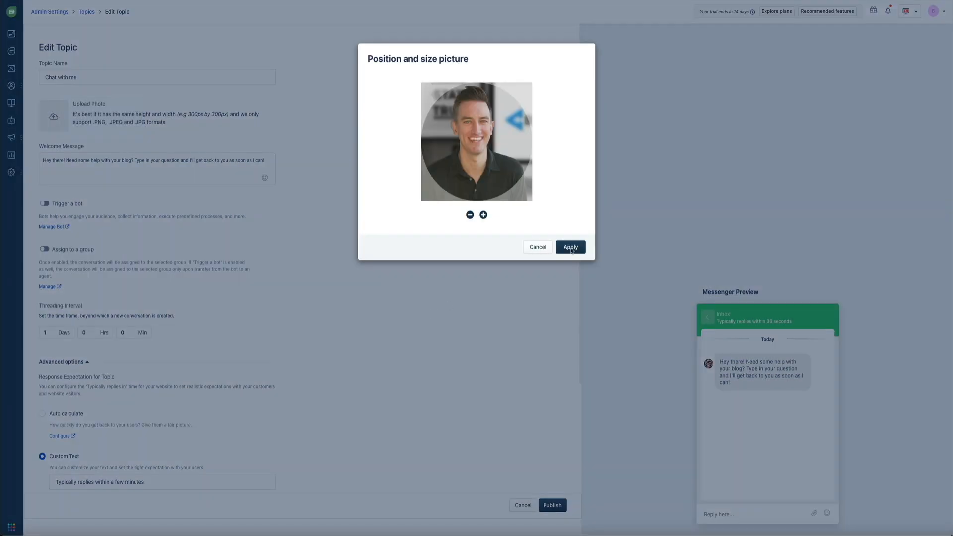
click(569, 250)
click(570, 252)
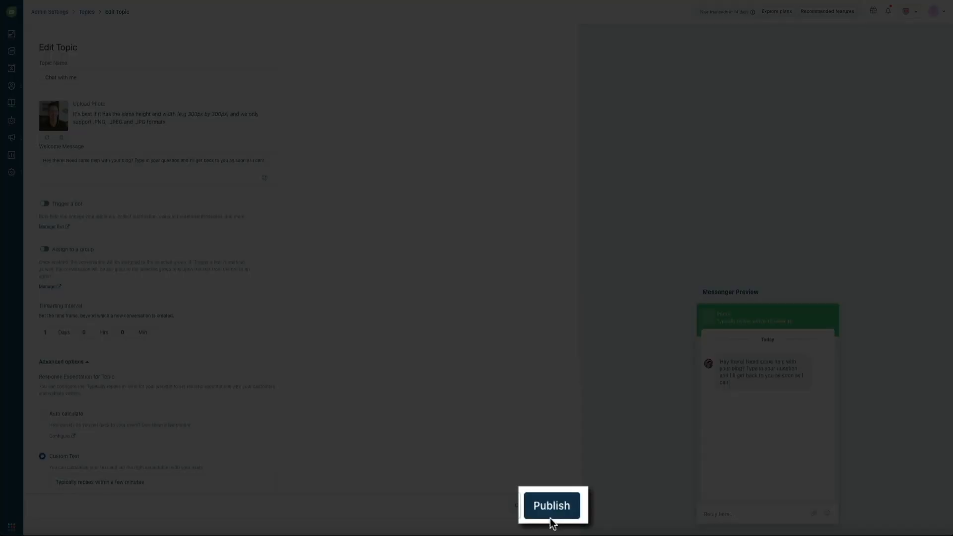
click(550, 519)
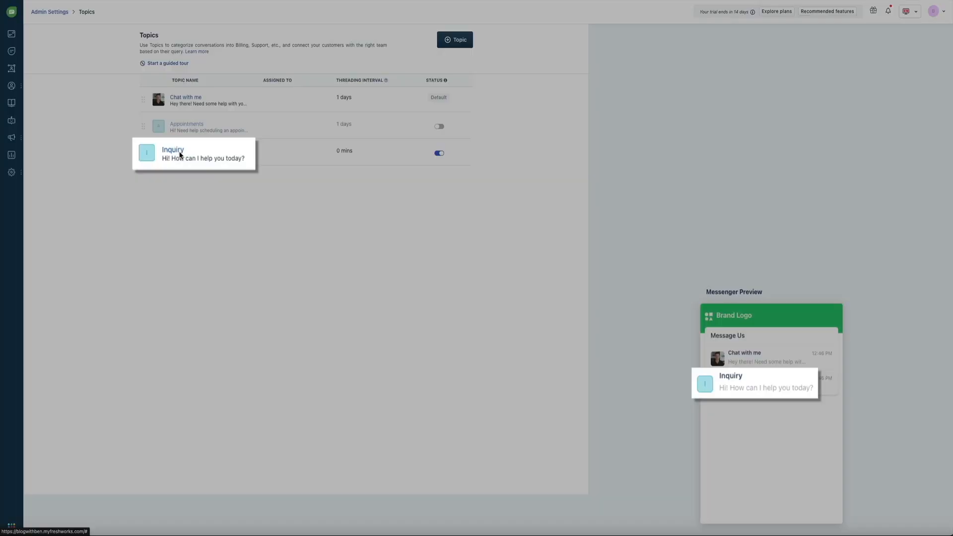
Rename Inquiry to 'Business Inquiry' and set its welcome message to 'Interested in working with me? Let's chat!'.
click(175, 152)
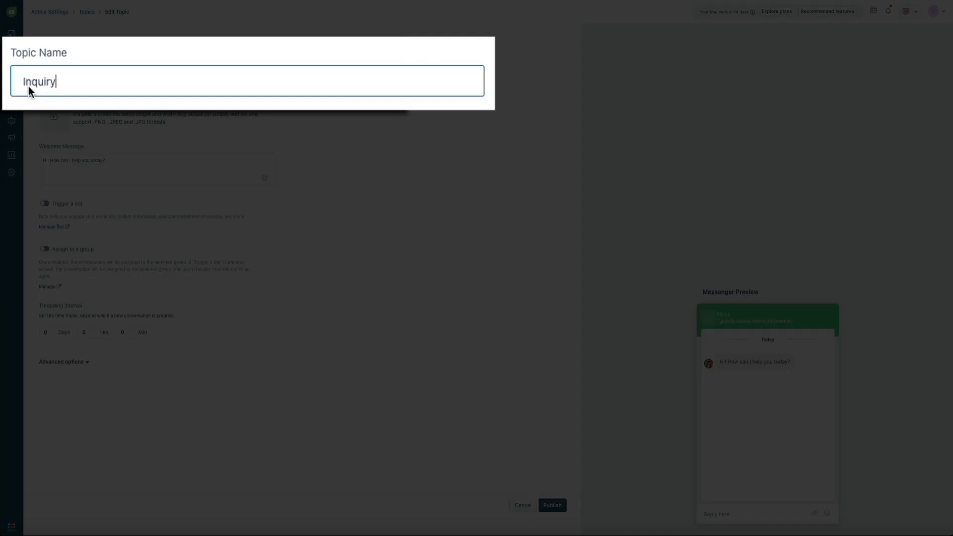
text(Business)
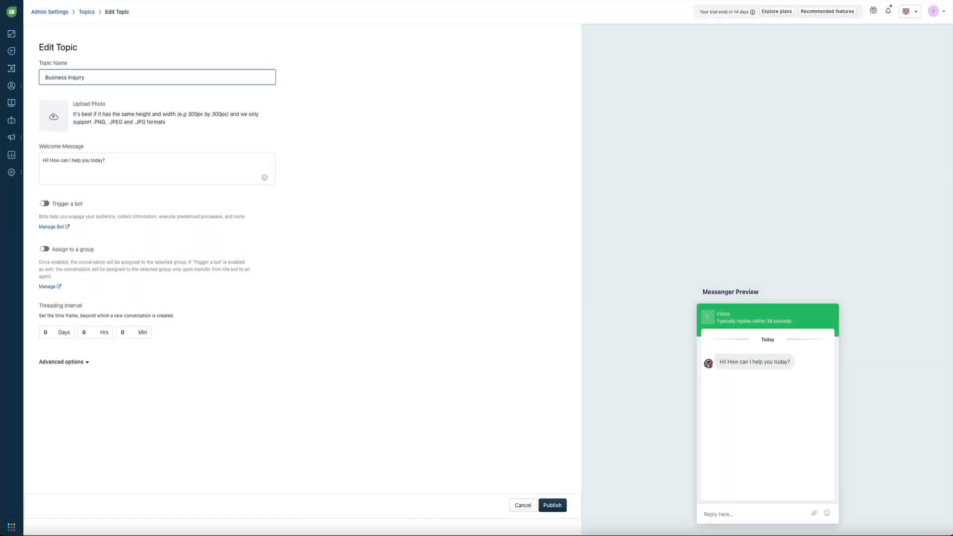
click(109, 160)
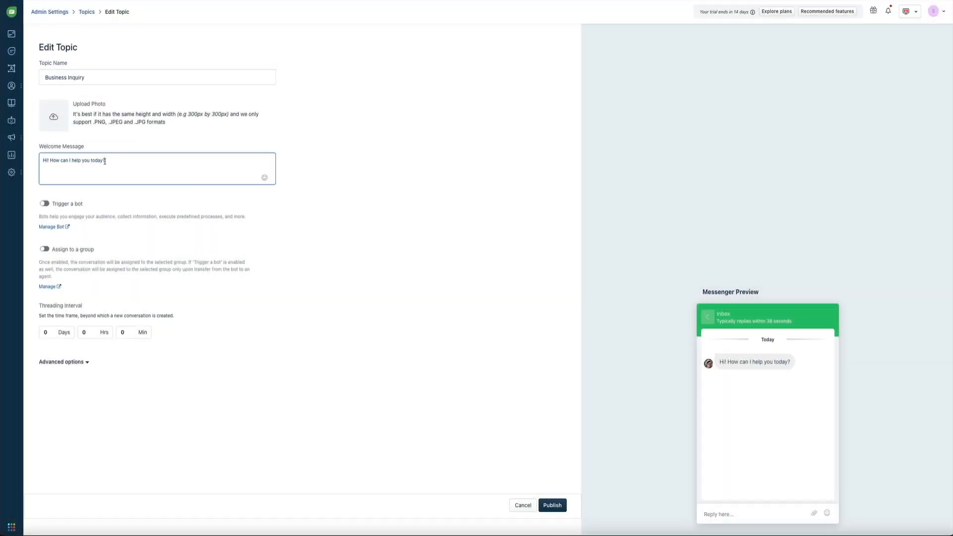
drag(114, 165, 43, 160)
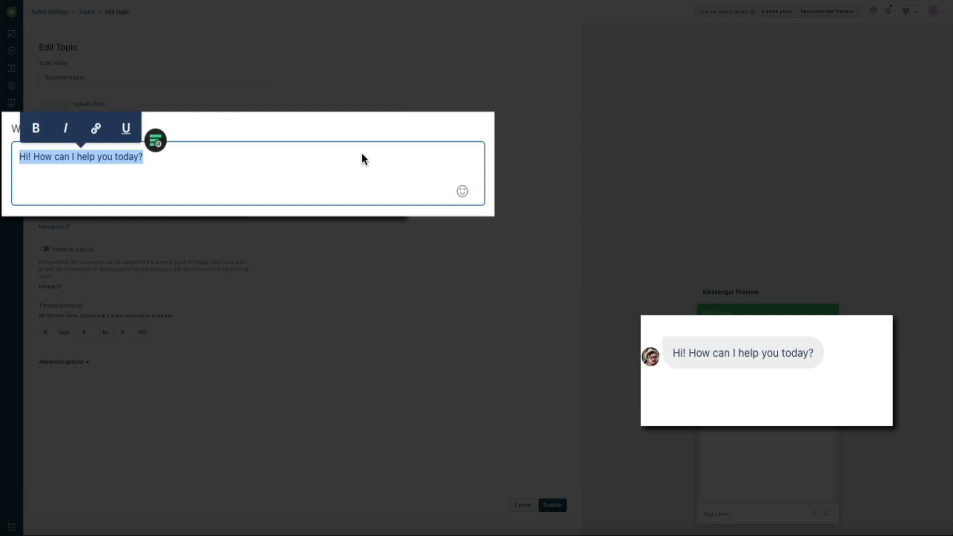
text(Interested in working with me? Let's chat!)
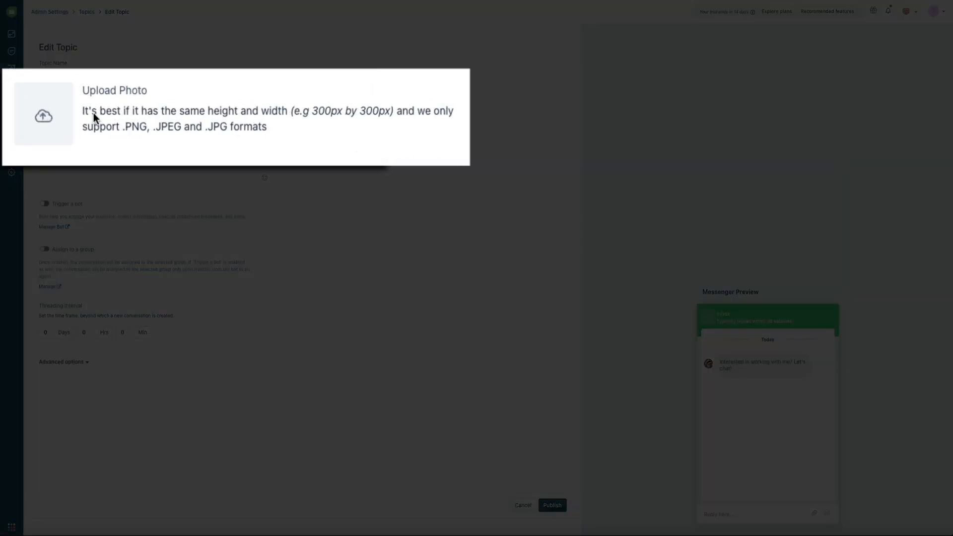
Set Inquiry.png, the question-mark image, as the Business Inquiry photo and publish the topic.
click(54, 117)
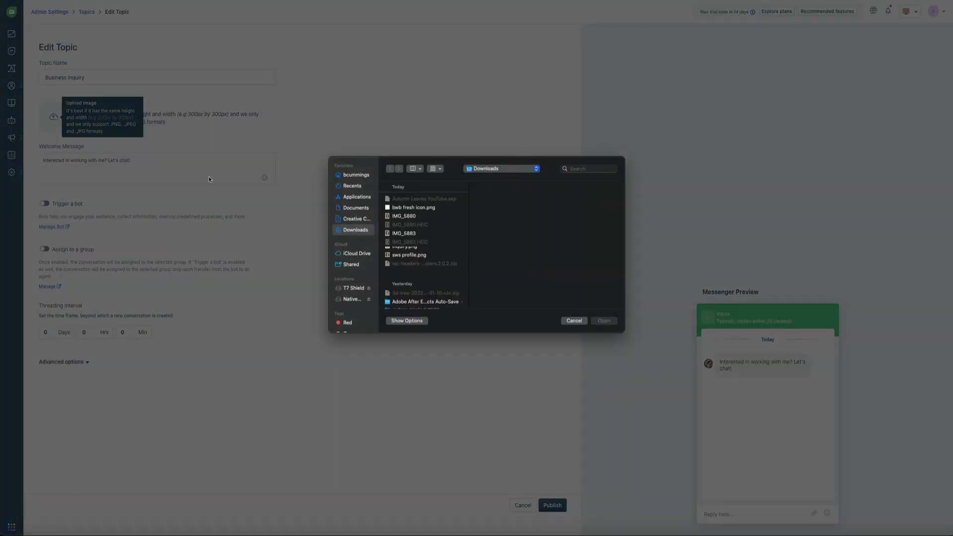
click(406, 250)
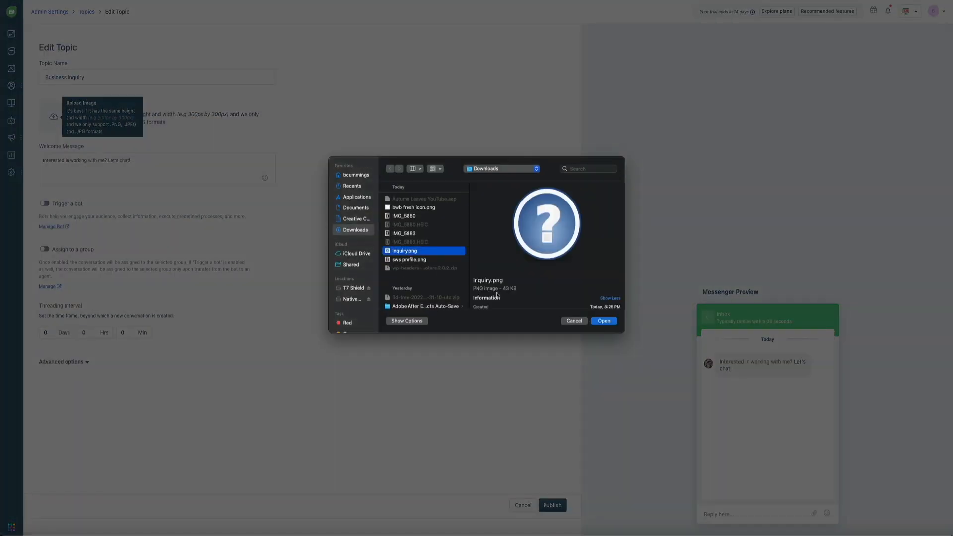
click(602, 322)
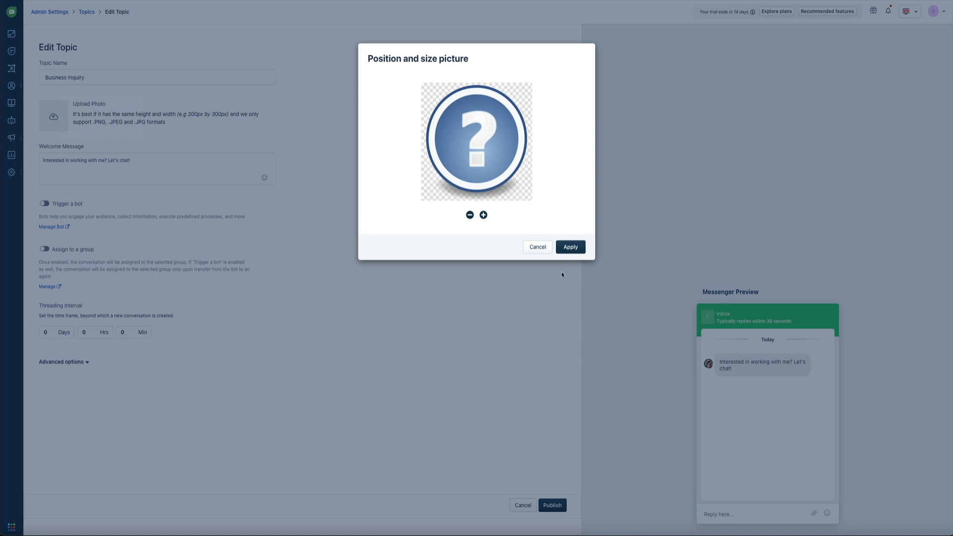
click(567, 251)
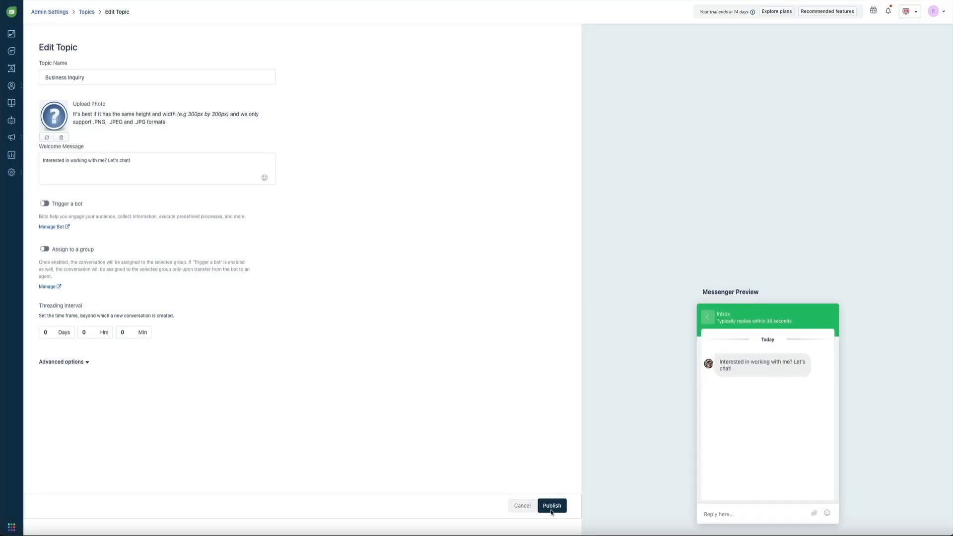
click(552, 510)
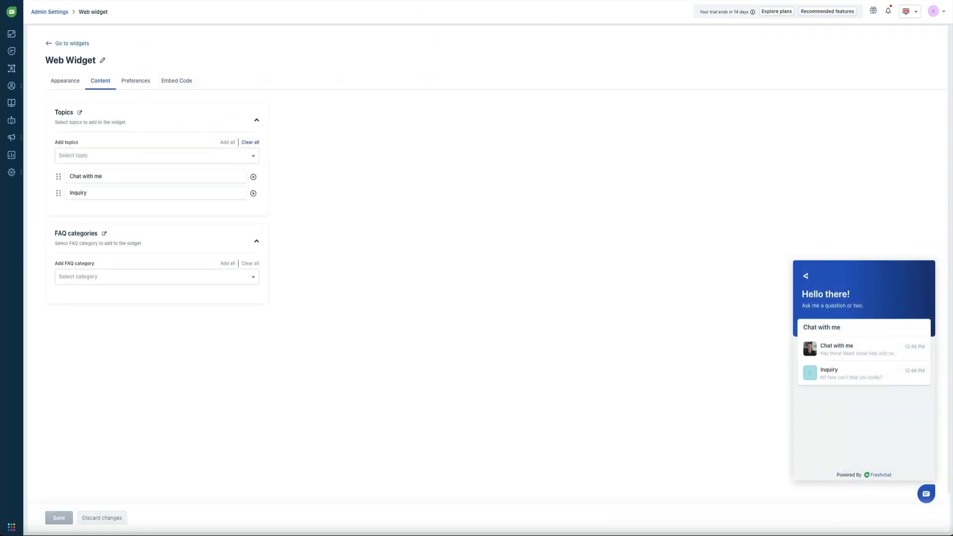
Reload the Web Widget Content page to show the updated topics.
key(ctrl+r)
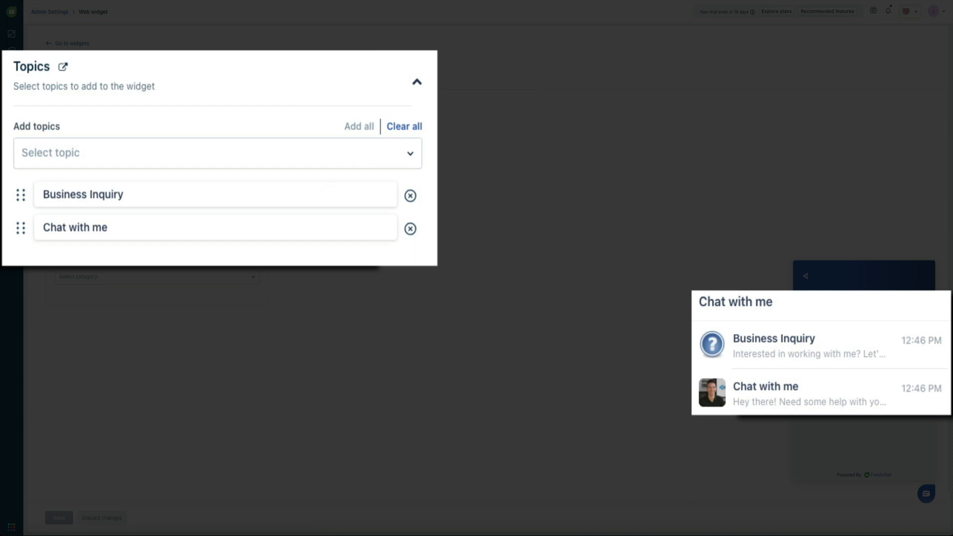
Drag Chat with me above Business Inquiry in the widget's topics list.
drag(24, 232, 26, 194)
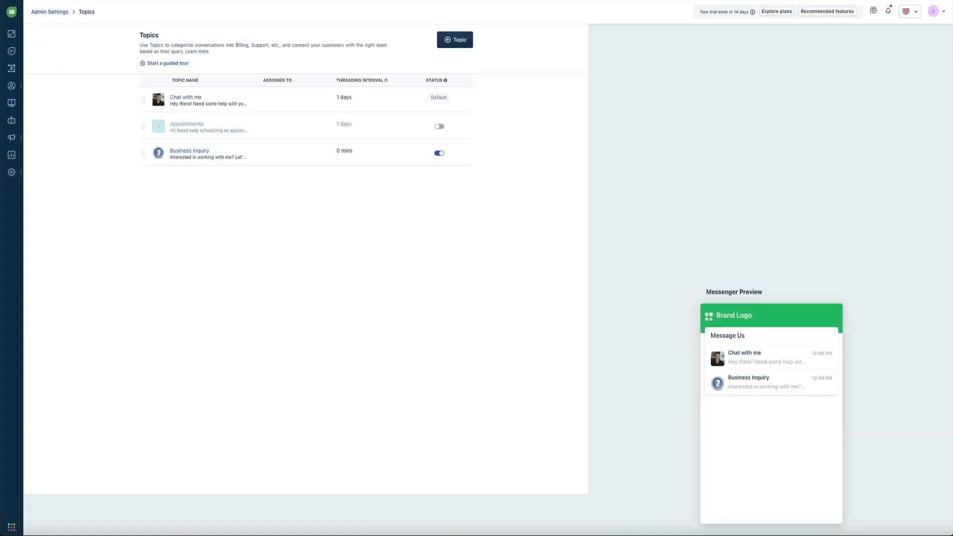
Rename the Chat with me topic to 'Let's chat' and publish it.
click(176, 103)
triple_click(99, 76)
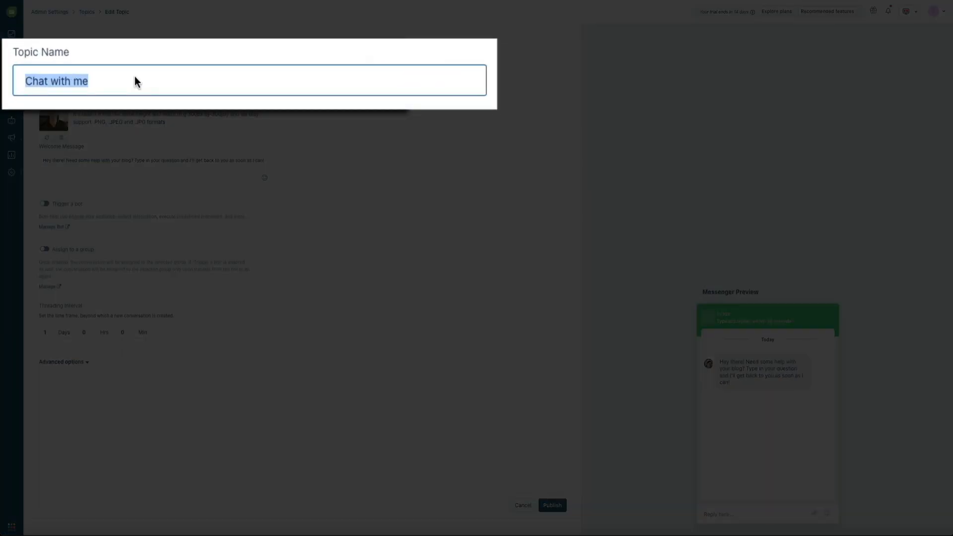
text(Let's chat)
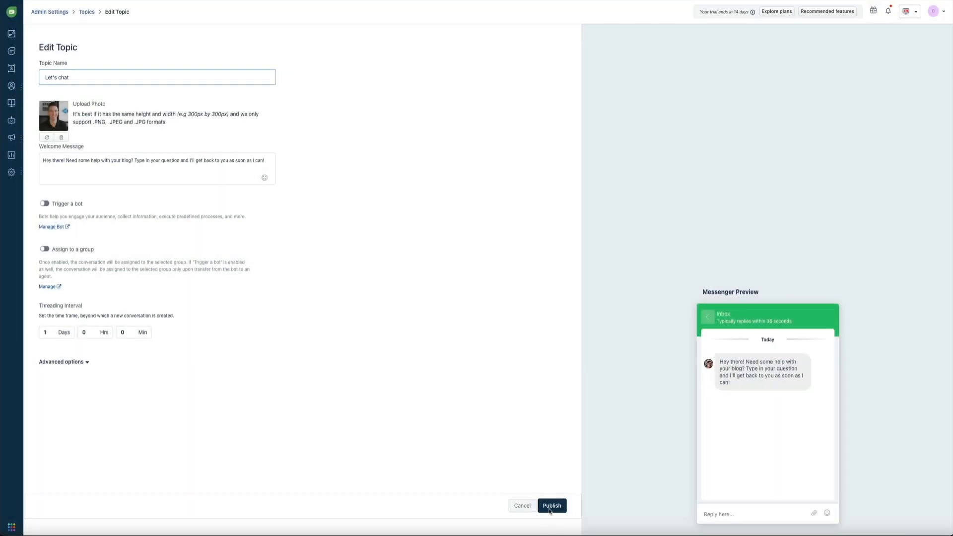
click(551, 505)
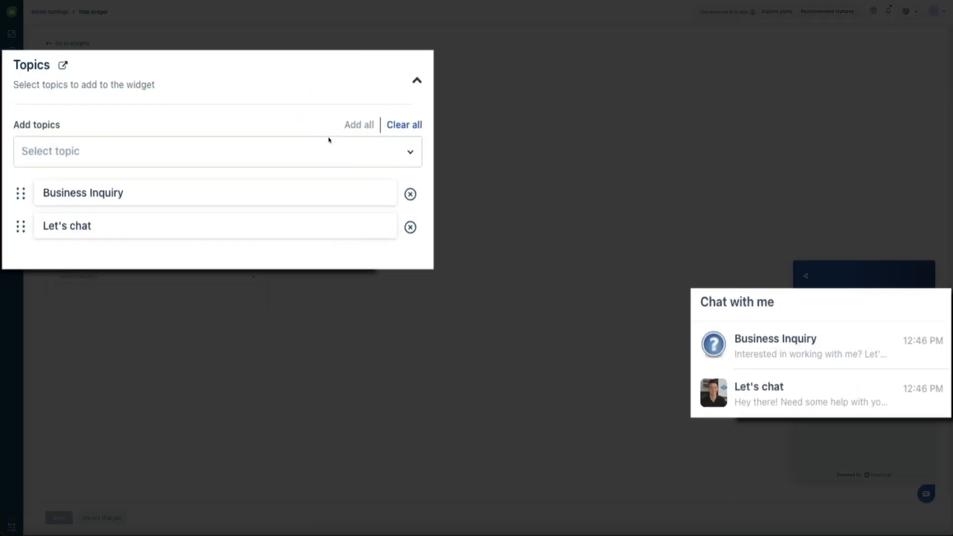
Move Let's chat above Business Inquiry in the widget topics and save the content settings.
drag(58, 193, 23, 183)
drag(24, 230, 32, 190)
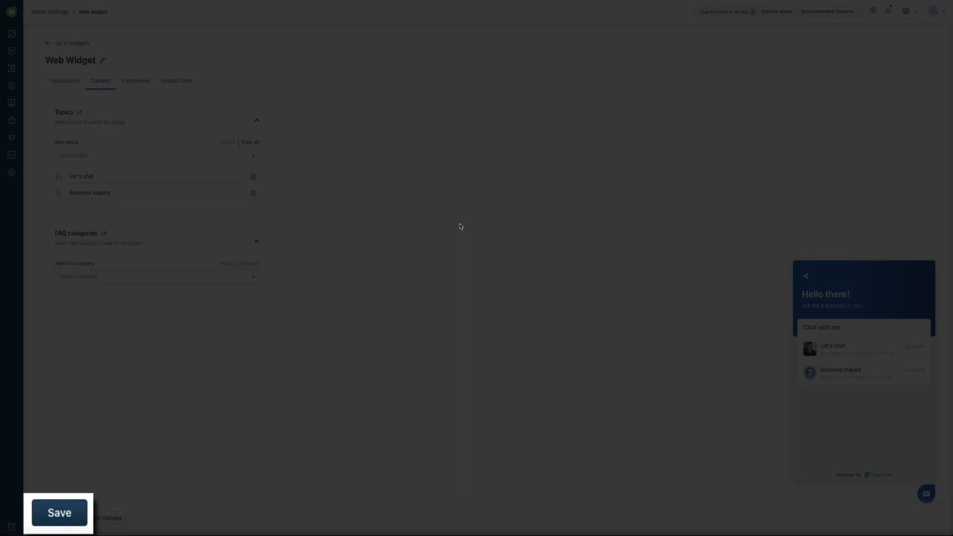
click(58, 517)
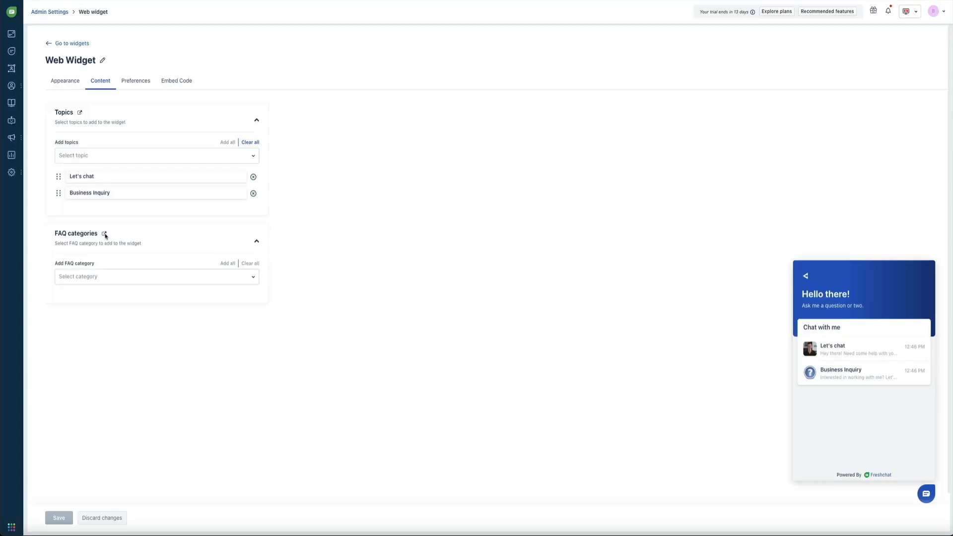
Open the FAQs page showing the hidden Sample Category with its four sample FAQs.
click(105, 237)
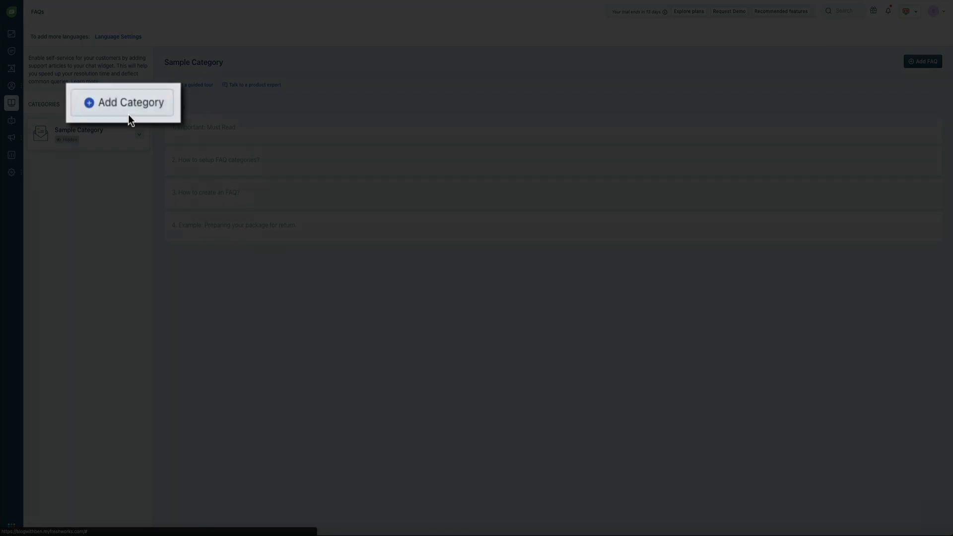
Publish a new FAQ category 'Food Blog Questions' described 'Questions related to starting a food blog'.
click(126, 108)
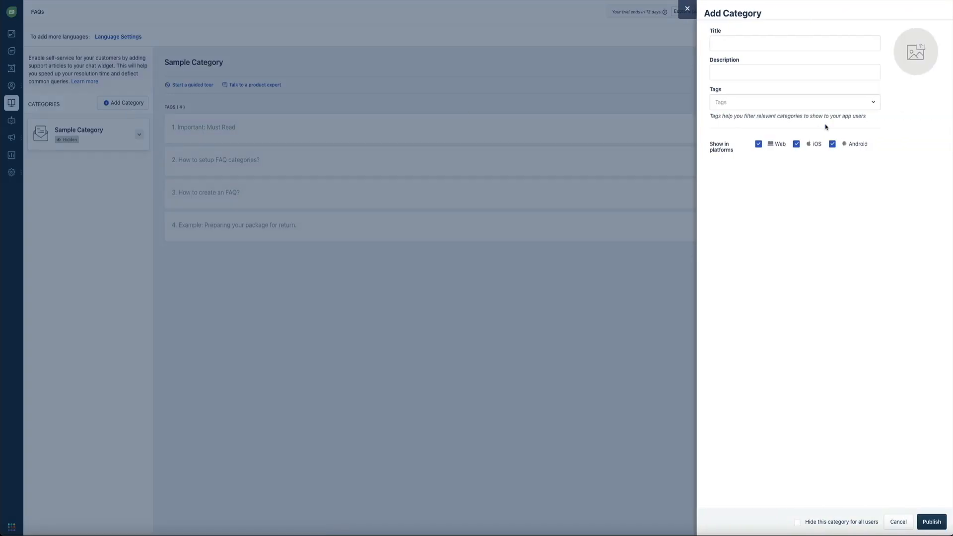
click(720, 46)
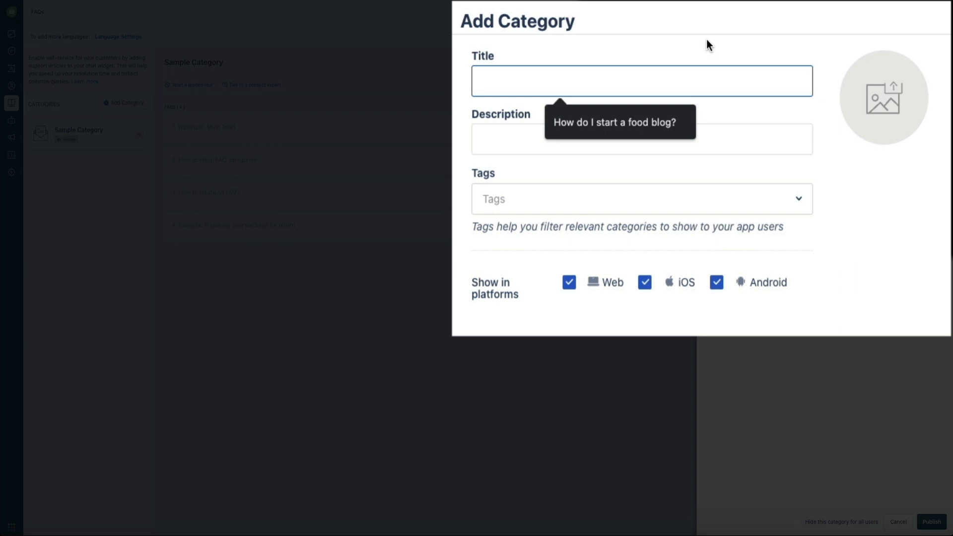
text(Food Blog Questions)
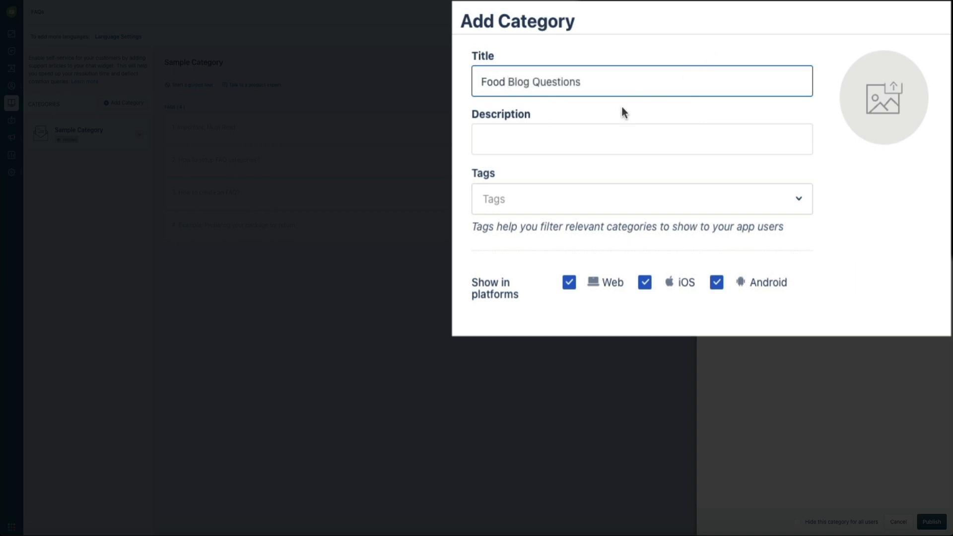
click(533, 137)
text(Questions related to starting a food blog)
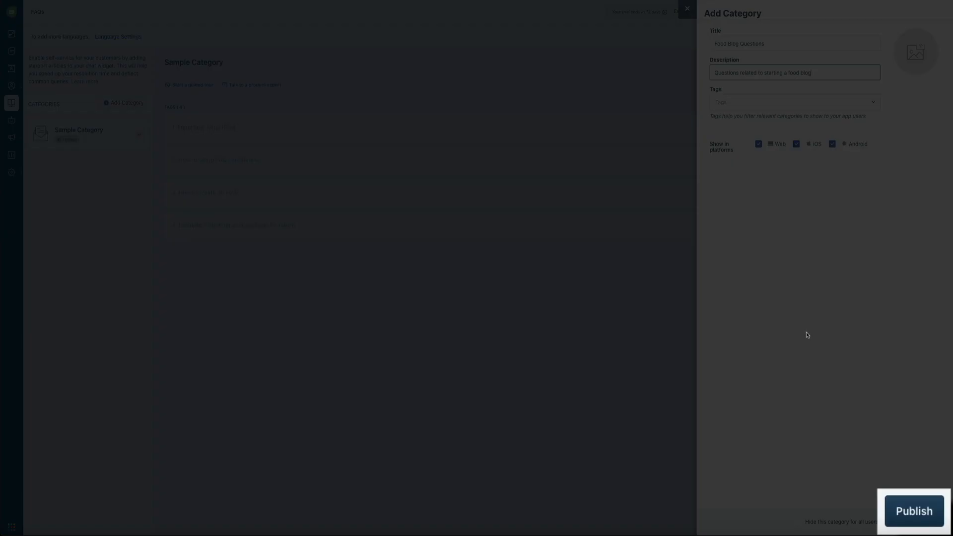
click(924, 519)
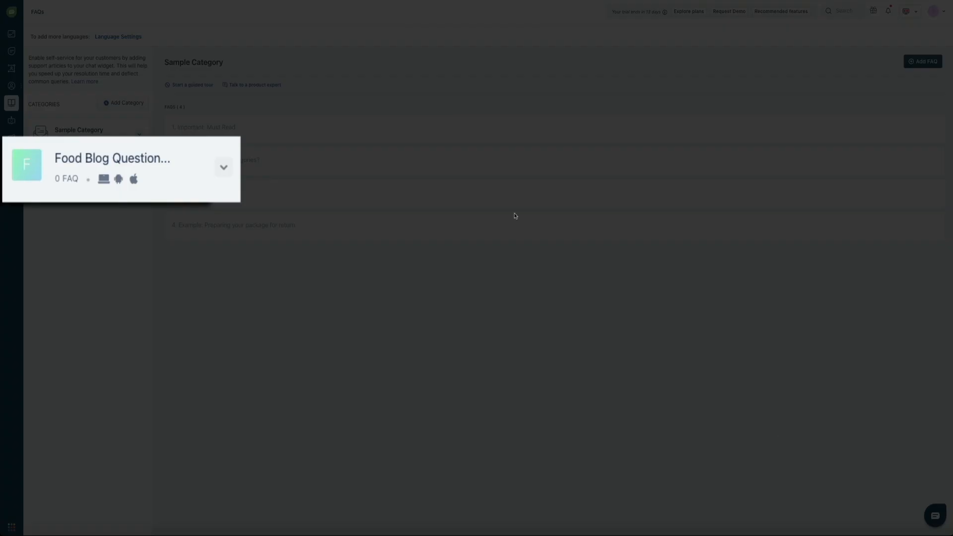
Open the Food Blog Questions category and start a blank new FAQ in it.
click(201, 159)
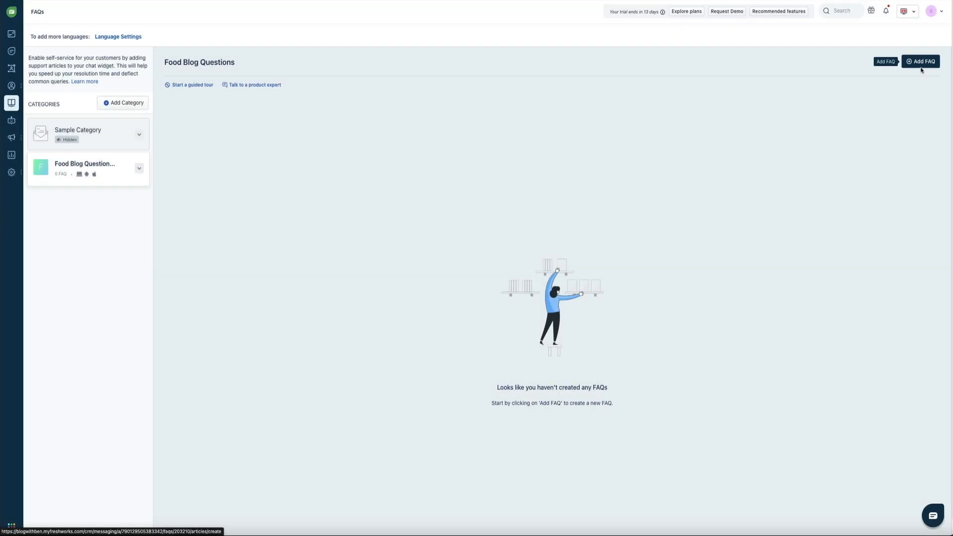
click(919, 61)
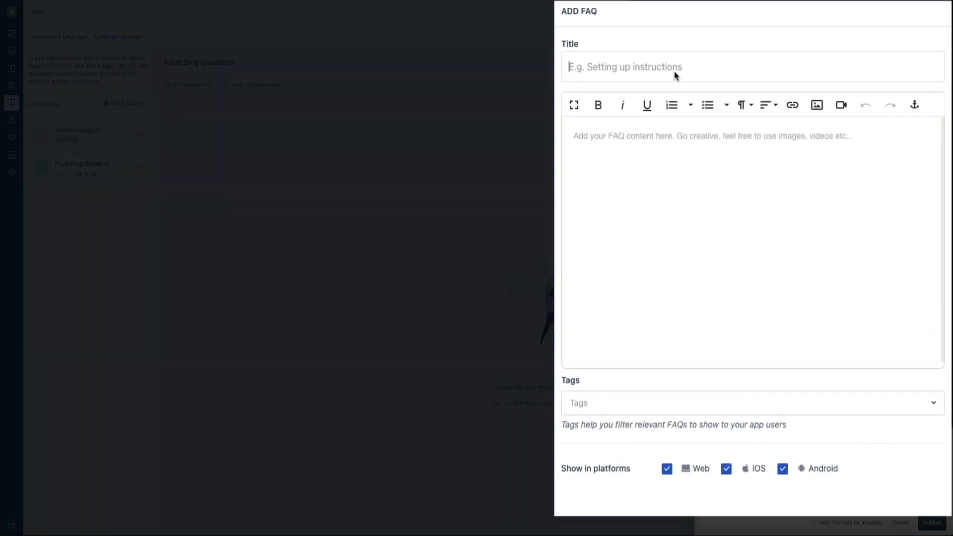
Title the FAQ 'How do I start a WordPress food blog?' and write the intro answer.
click(773, 48)
text(Ho)
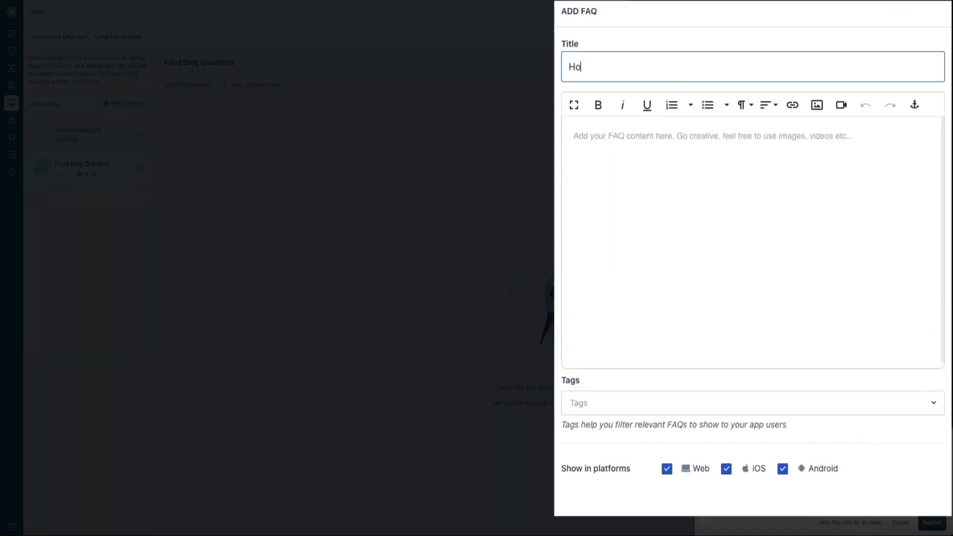
text(w do I start a WordPress food blog?)
click(744, 147)
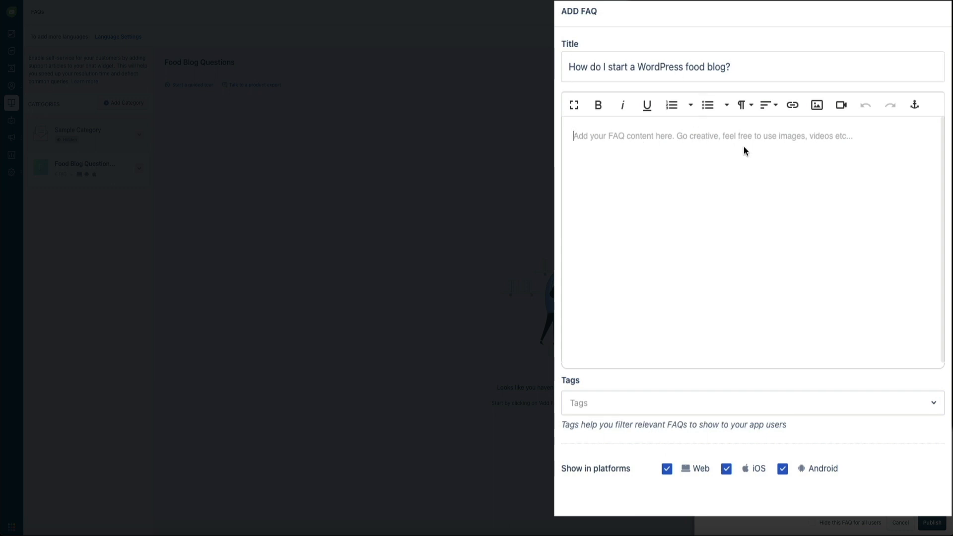
text(Thanks for your intereste)
key(BackSpace)
text(in starting a)
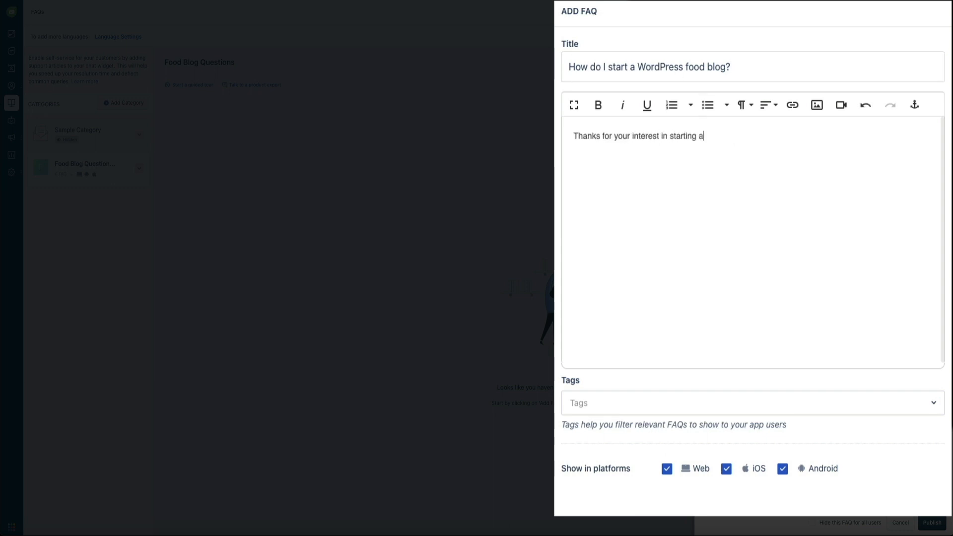
text( food blog! Here are my recommended steps to st)
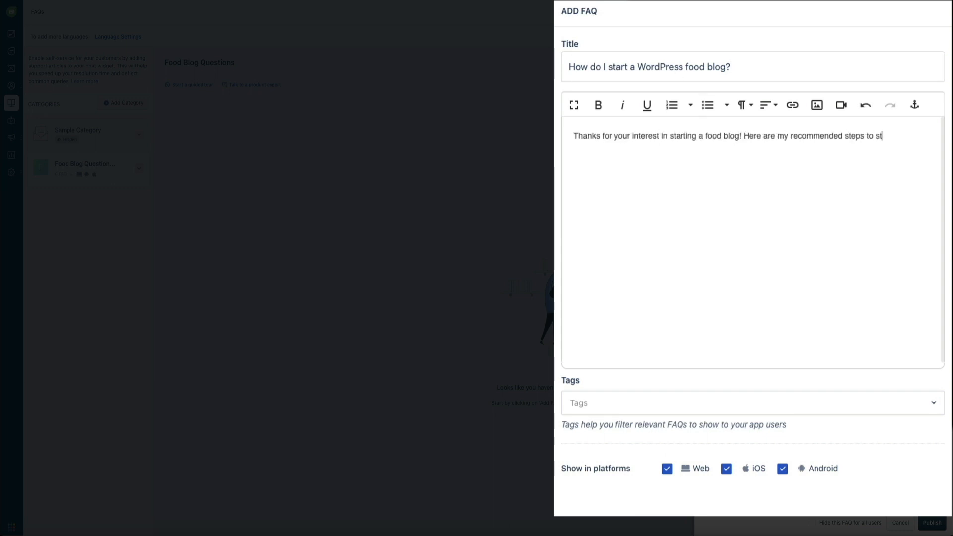
text(arting a professional WordPress food blog.)
Add a numbered list 1–4, 'Watch this video to get started!' and the YouTube link, then publish.
key(Return)
key(Return)
text(1.)
key(Return)
text(2.)
key(Return)
text(3.)
key(Return)
text(4)
key(Return)
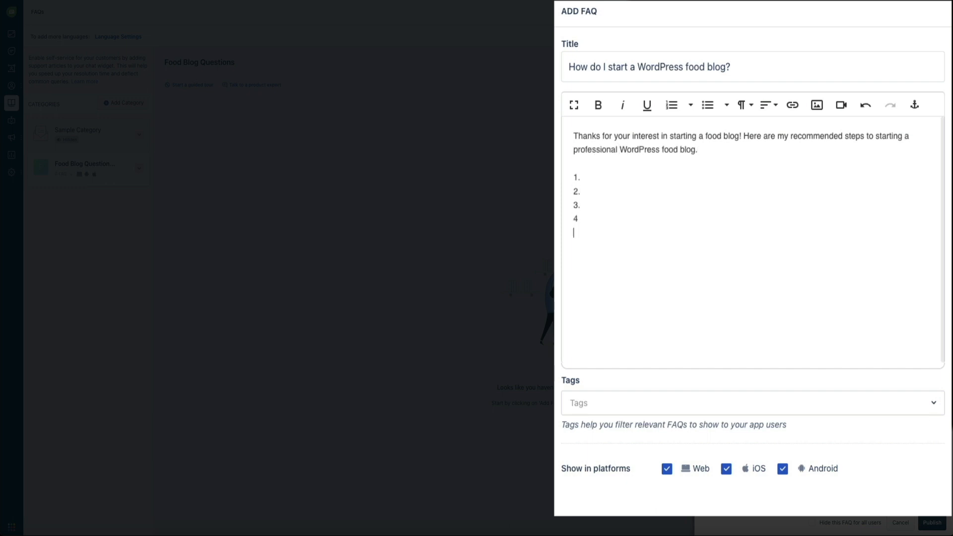
text(Watch this video to get started)
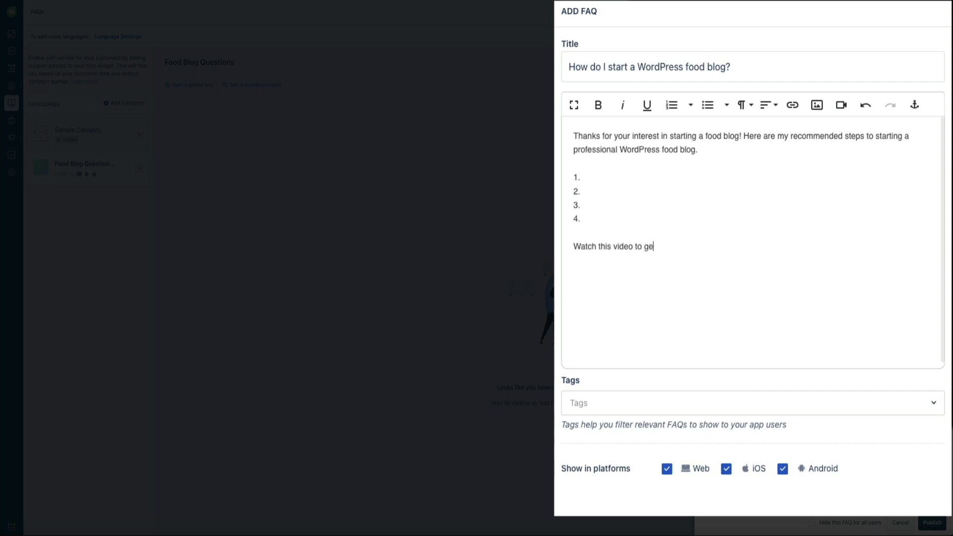
text(!)
key(Return)
key(Return)
text(https://youtu.be/sTNOQT7Mdgg)
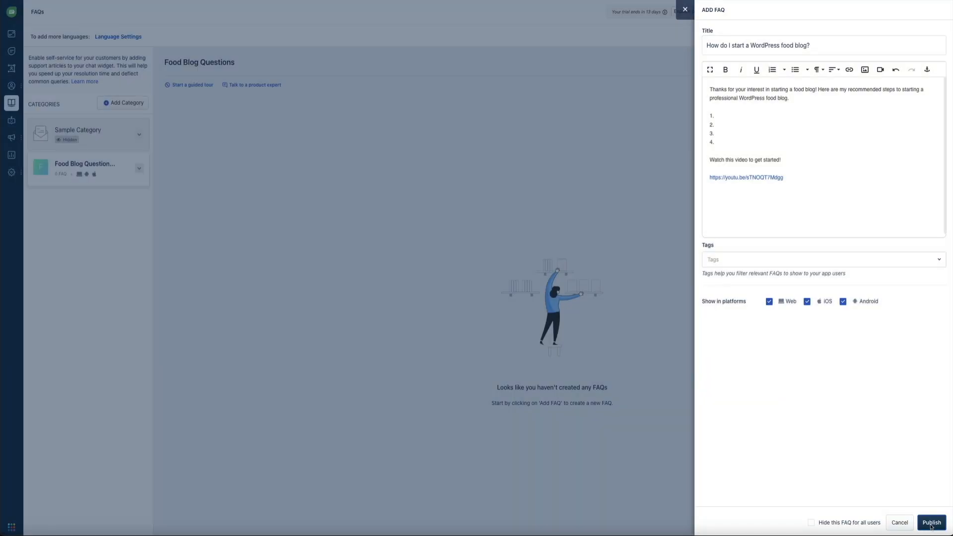
click(931, 524)
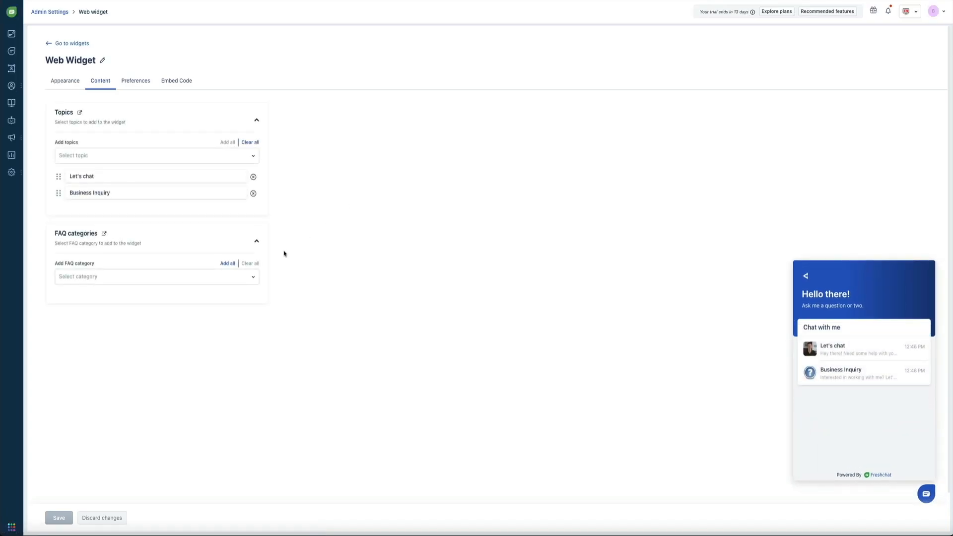
click(253, 278)
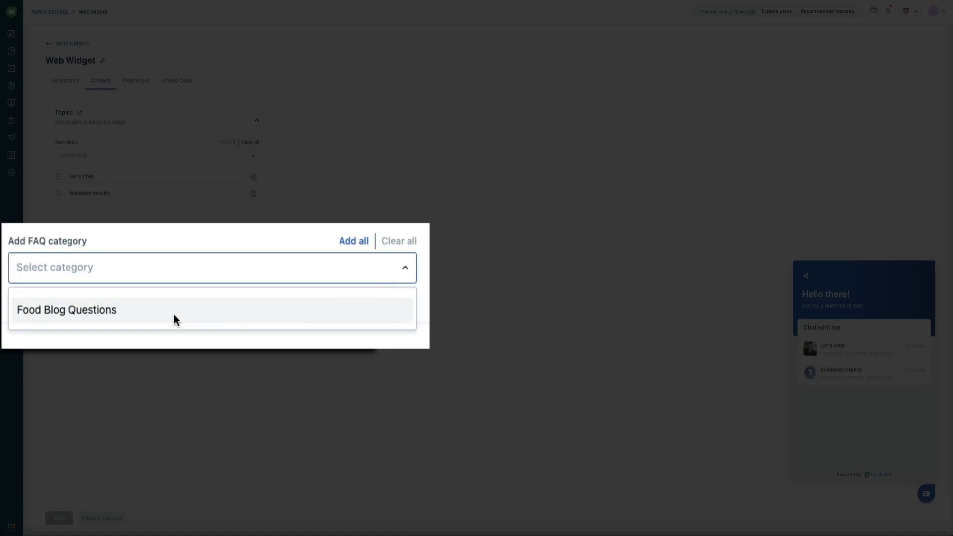
click(174, 315)
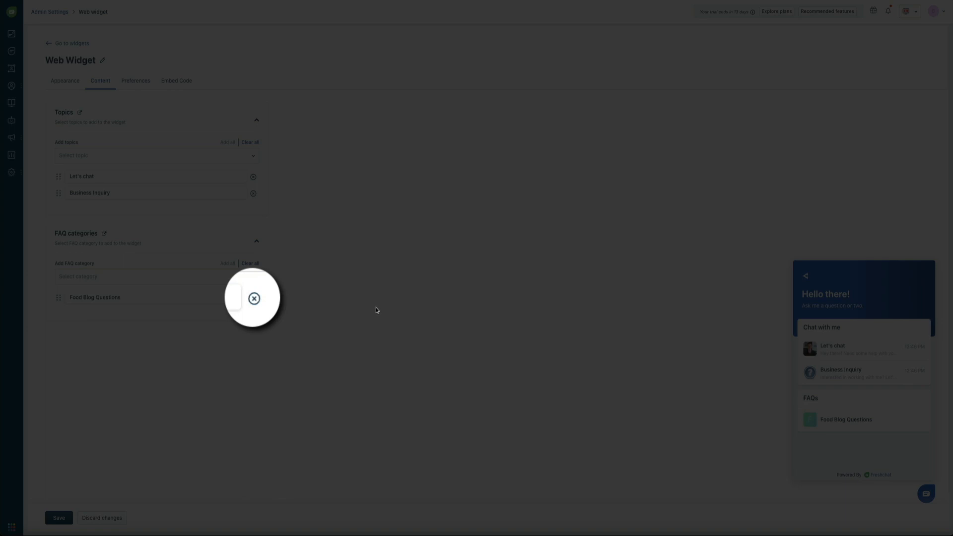
click(253, 298)
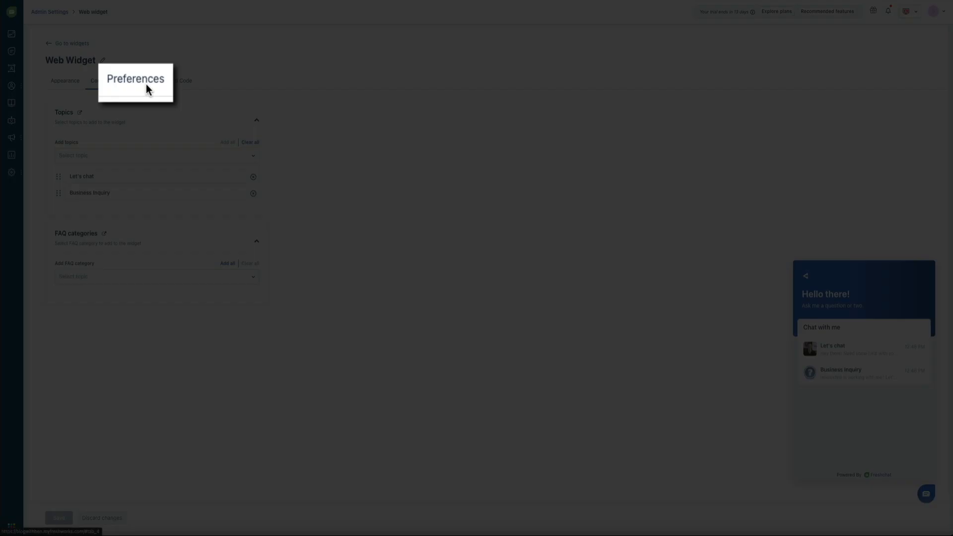
Turn on Show typing indicator in the widget Preferences and save the changes.
click(141, 85)
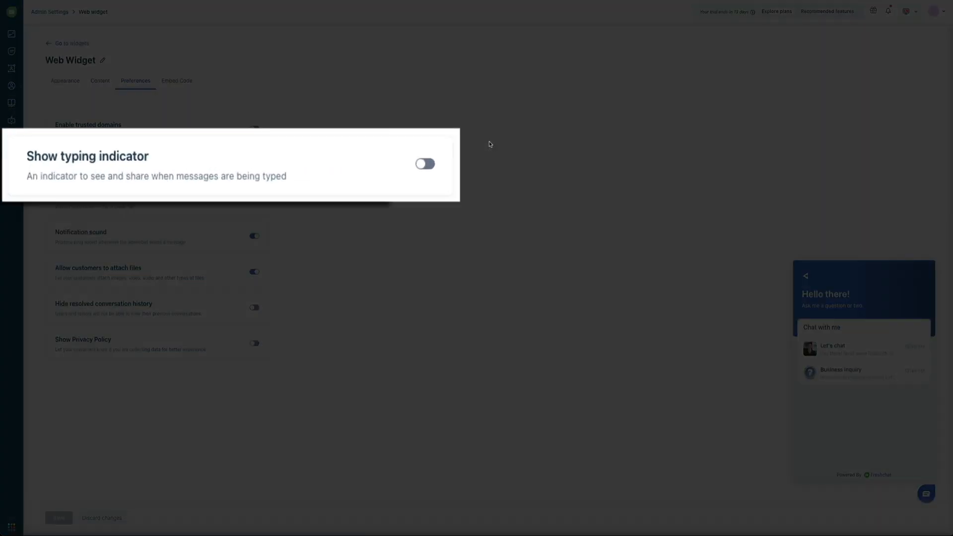
click(425, 169)
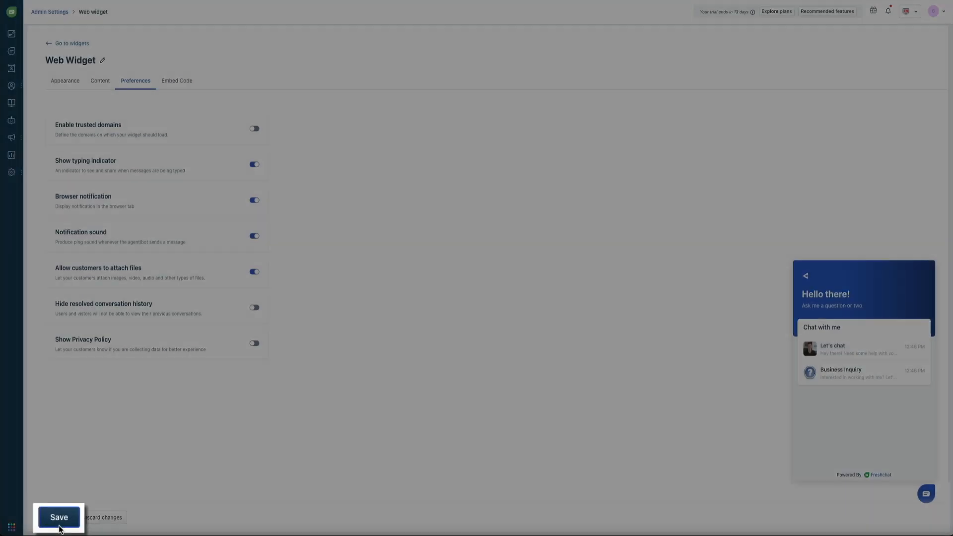
click(59, 520)
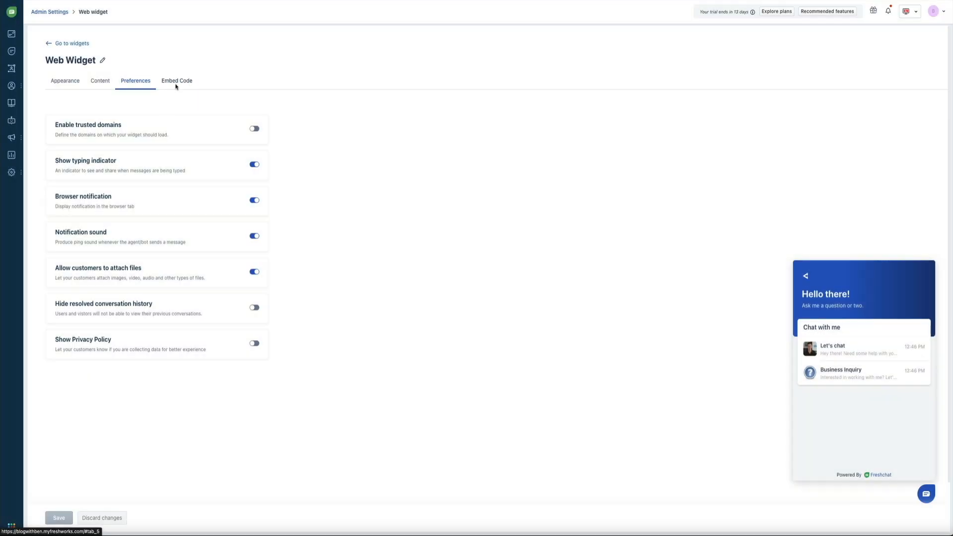
Show the web widget's Embed Code tracking script.
click(187, 89)
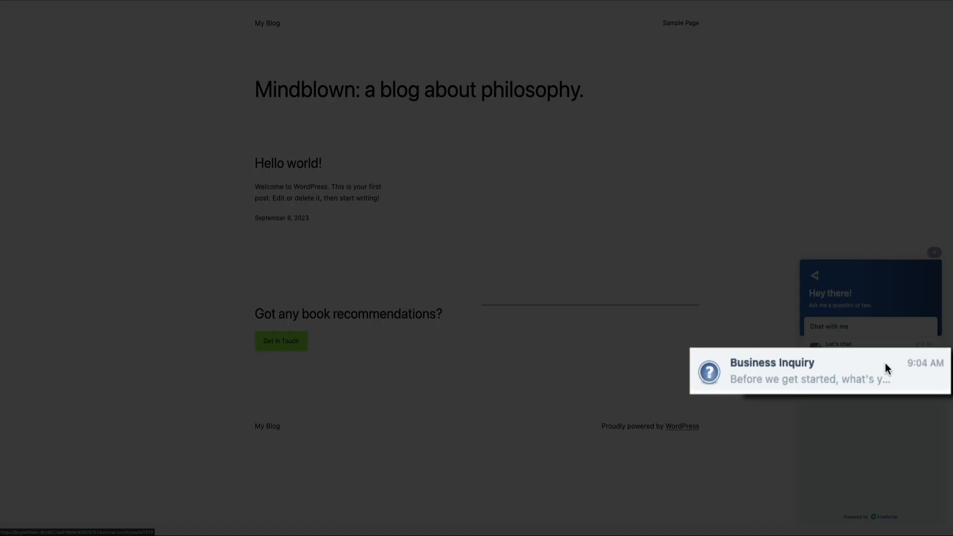
Run a Business Inquiry chat on the blog, answering with a name, a product-video request and an email.
click(886, 368)
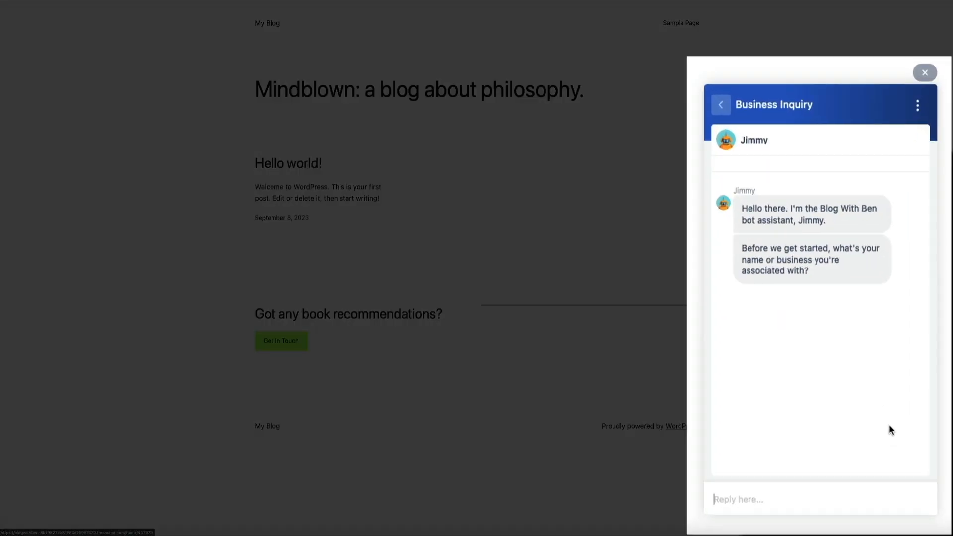
text(John)
key(Return)
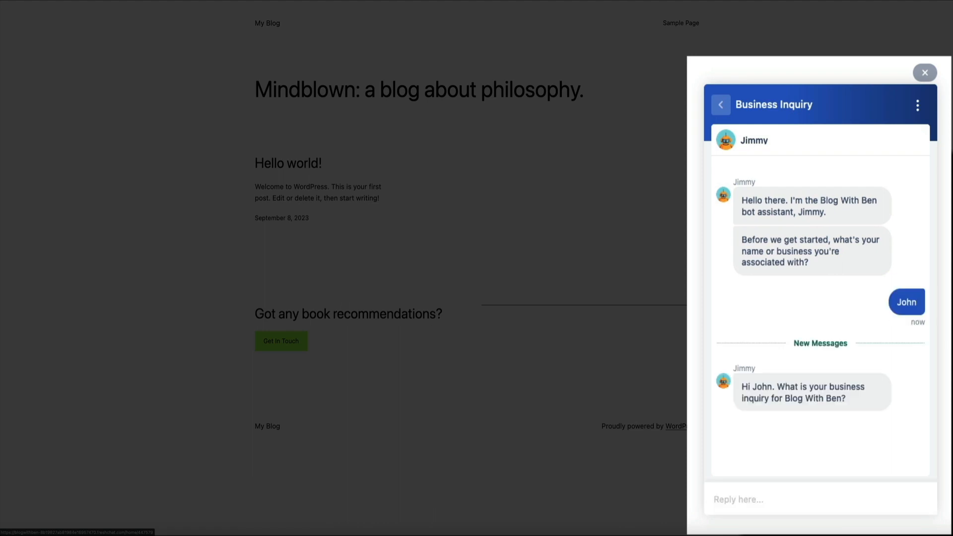
click(749, 501)
text(My company is interested in having him create a video for one of our products.)
key(Return)
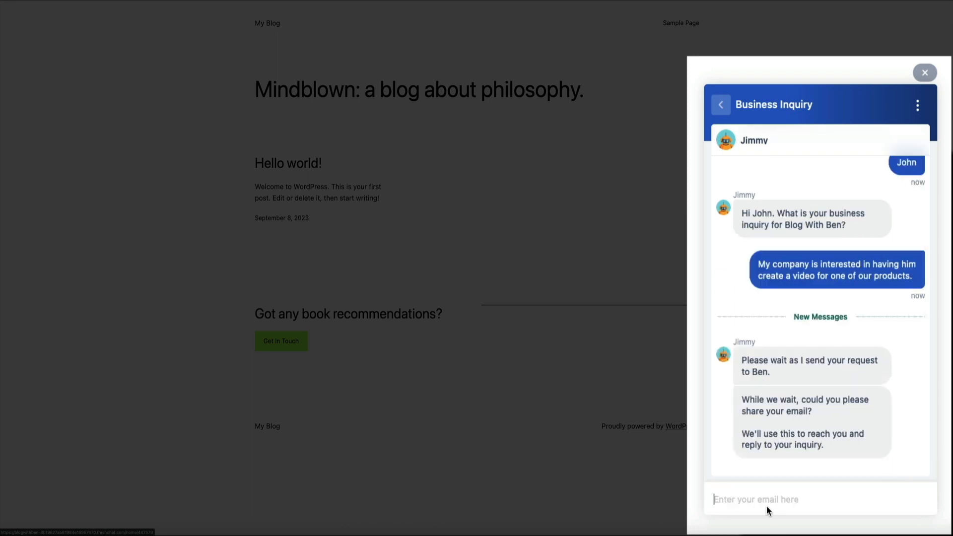
text(john@test.com)
key(Return)
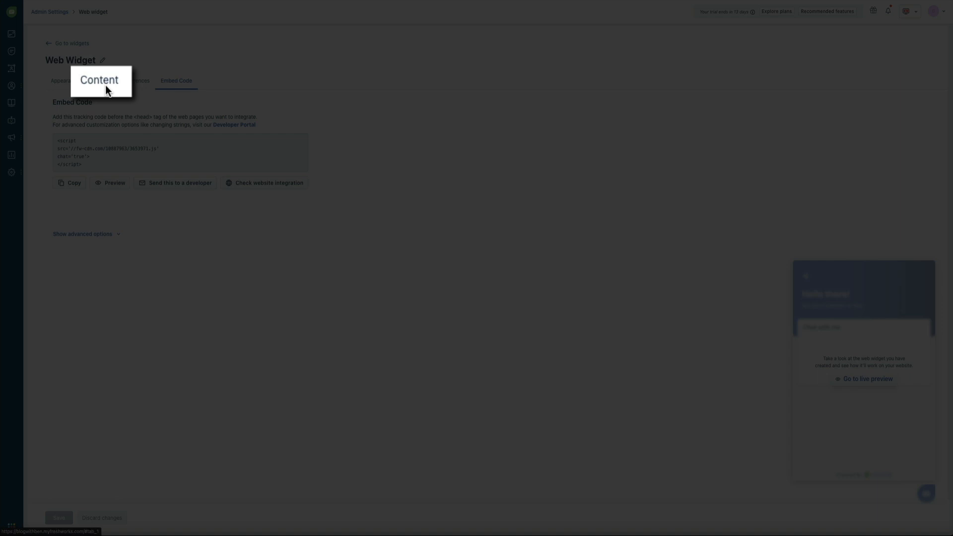
From the Content tab, go to the Topics page and open Business Inquiry for editing.
click(103, 86)
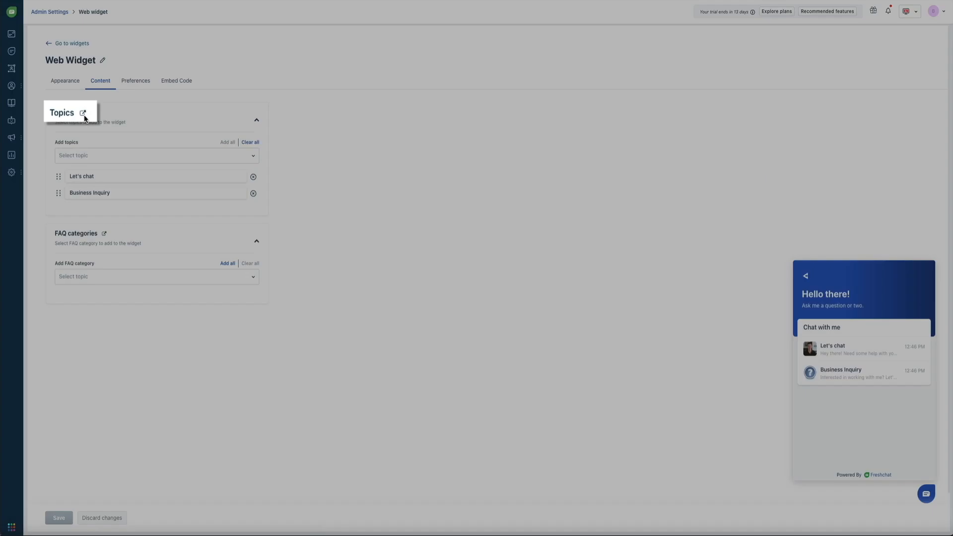
click(82, 116)
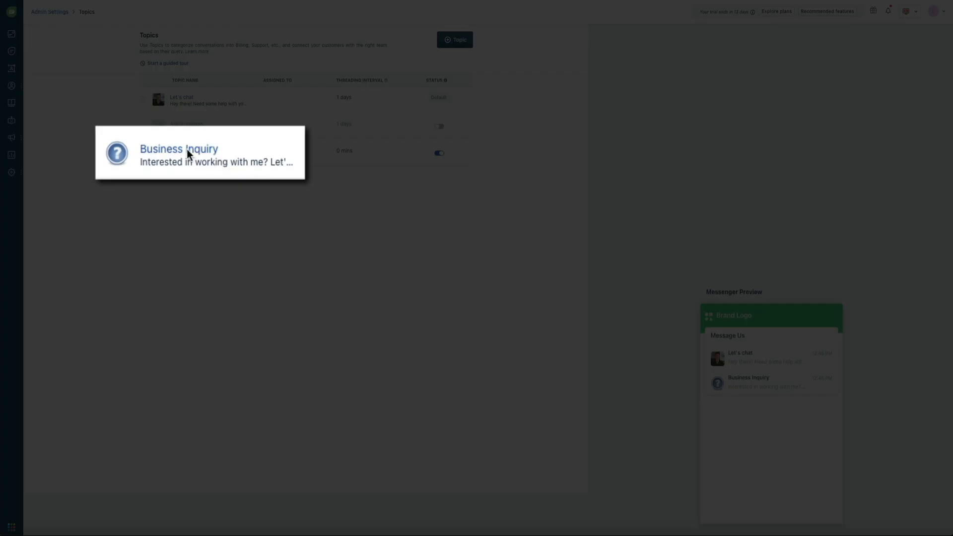
drag(193, 150, 195, 151)
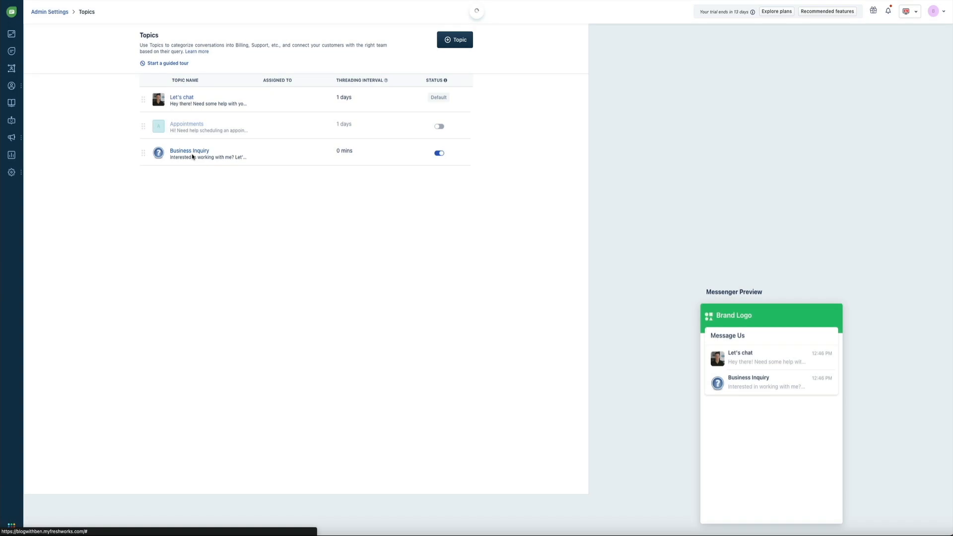
click(192, 158)
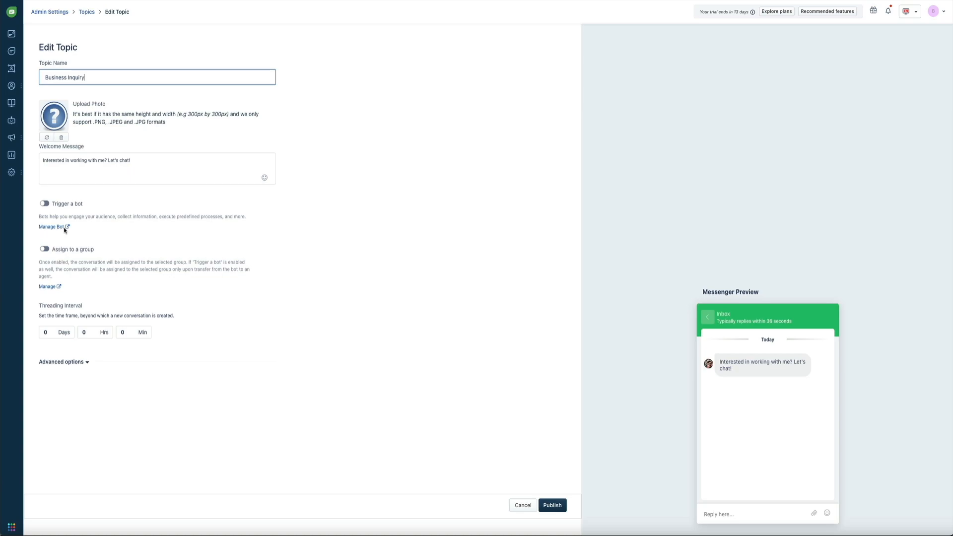
Follow the Manage Bot link to the bots page with its template gallery.
click(64, 228)
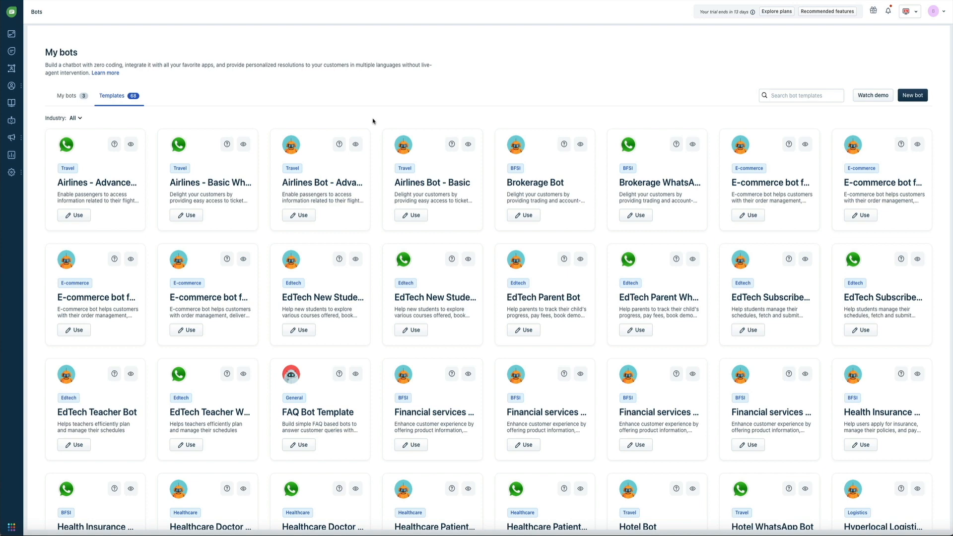
Scroll to the bottom of the Templates grid and use the Welcome bot template.
scroll(372, 122, down, 5)
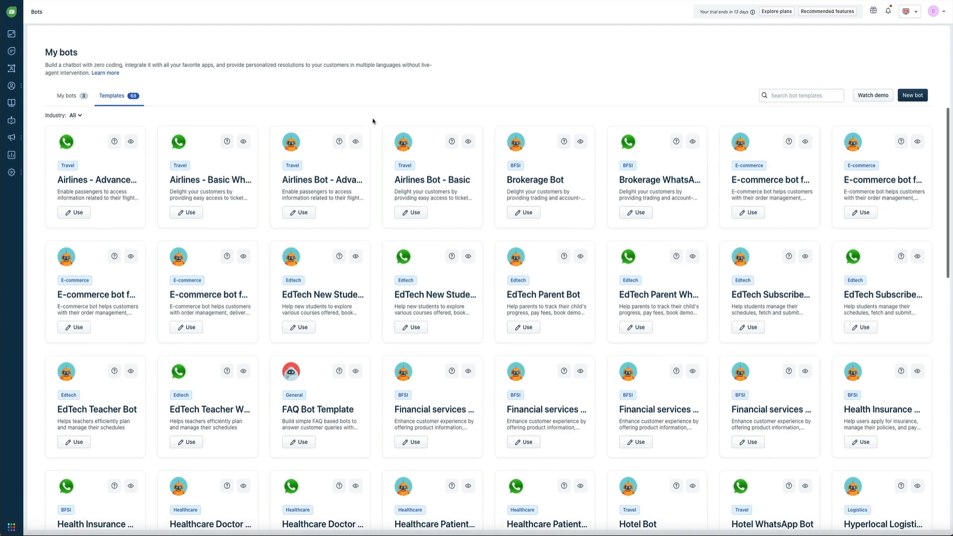
scroll(372, 121, down, 6)
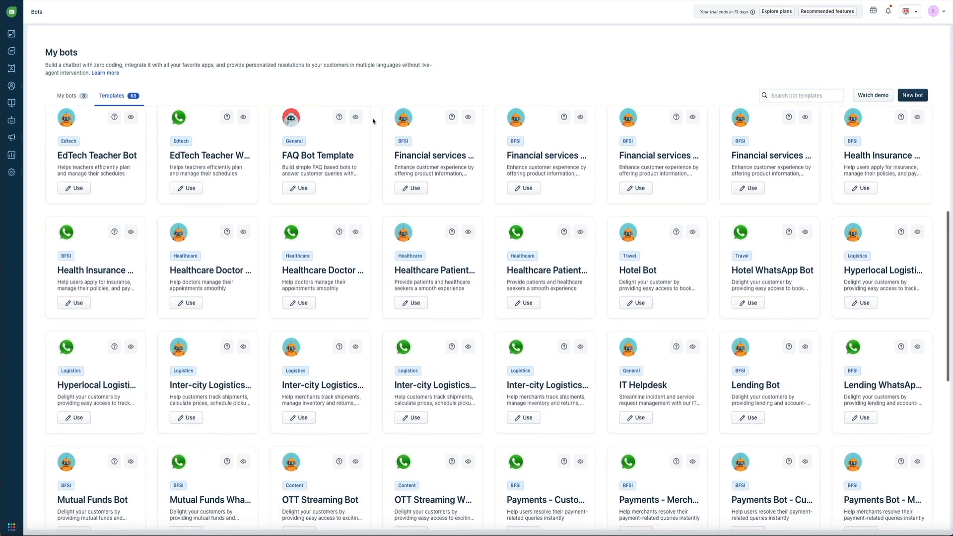
scroll(373, 121, down, 4)
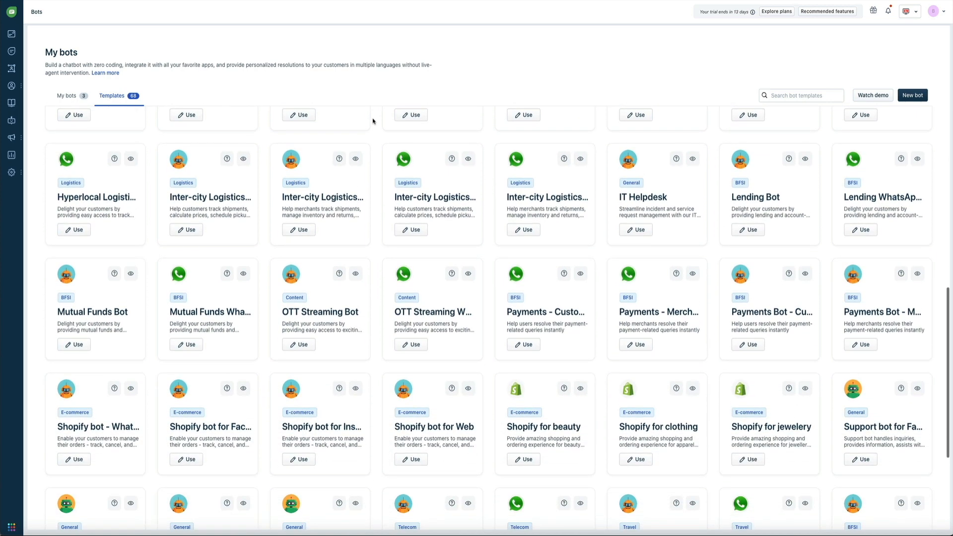
scroll(373, 121, down, 2)
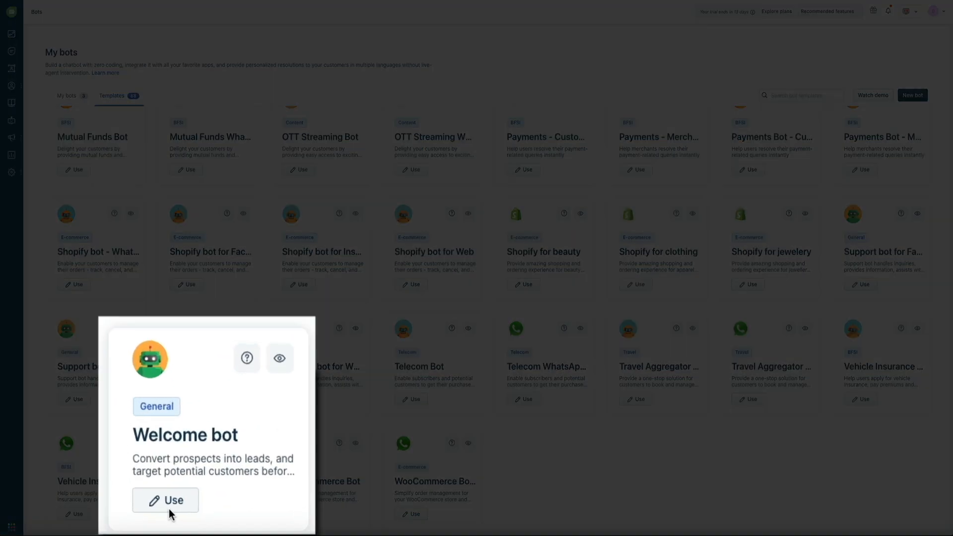
click(187, 517)
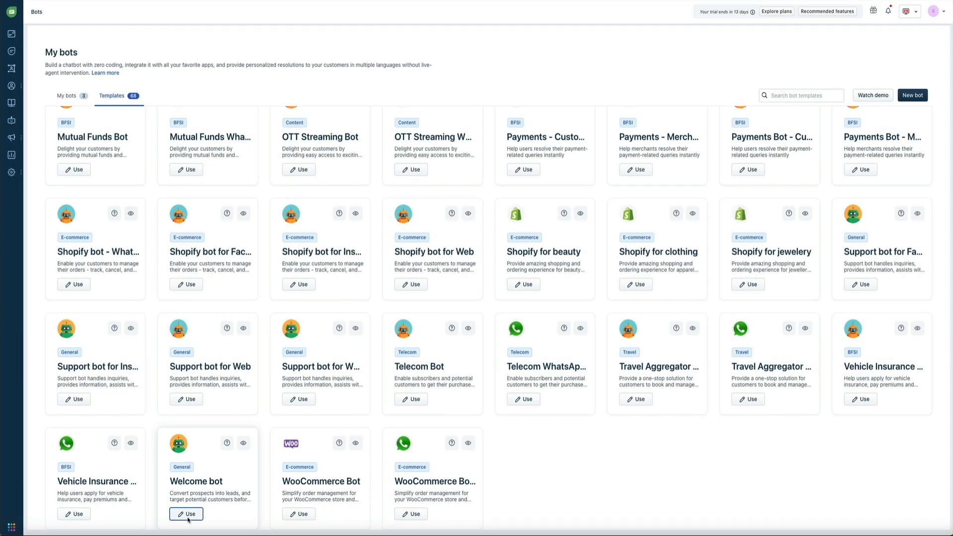
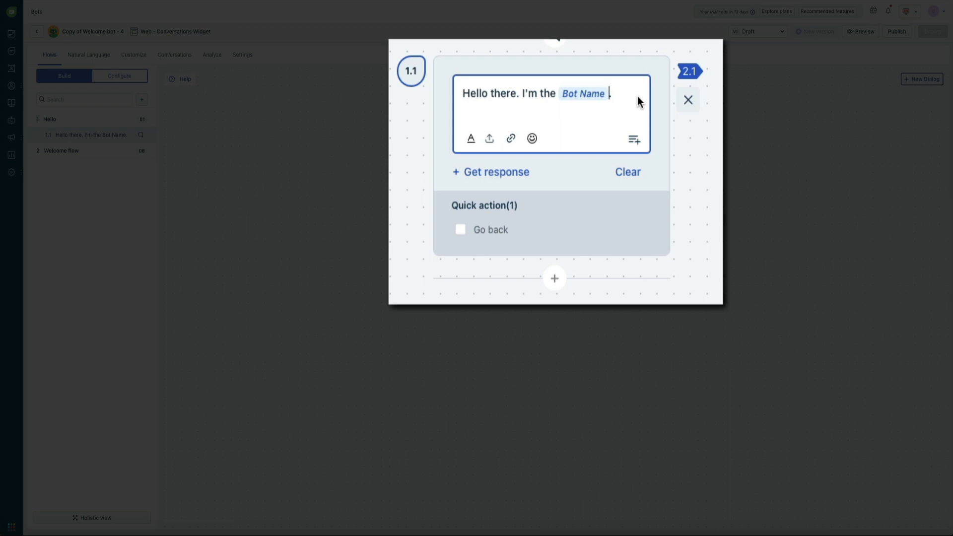
Replace the Bot Name placeholder in the 1.1 greeting with 'the Blog With Ben bot assistant'.
key(BackSpace)
key(BackSpace)
key(BackSpace)
key(BackSpace)
key(BackSpace)
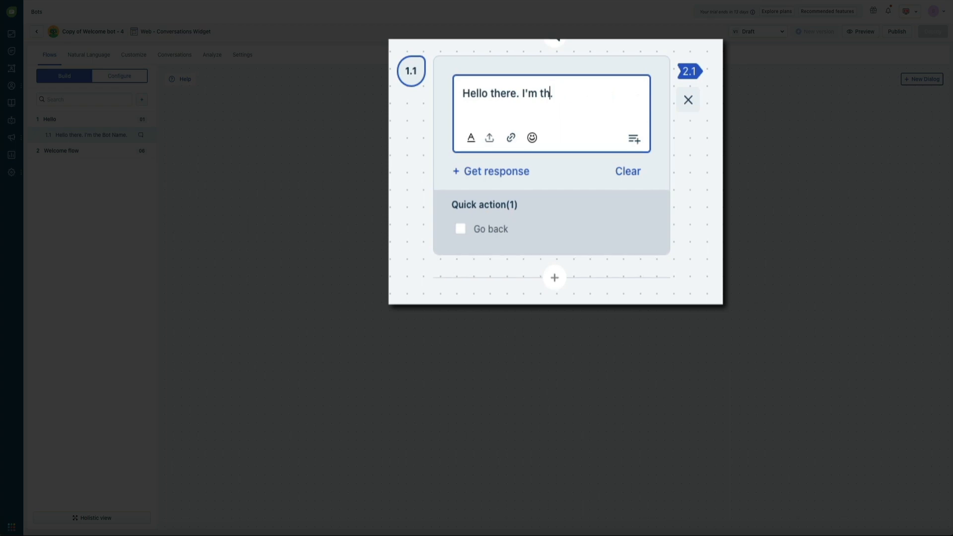
key(BackSpace)
text(the Blog With Ben bot assistant, Jimmy)
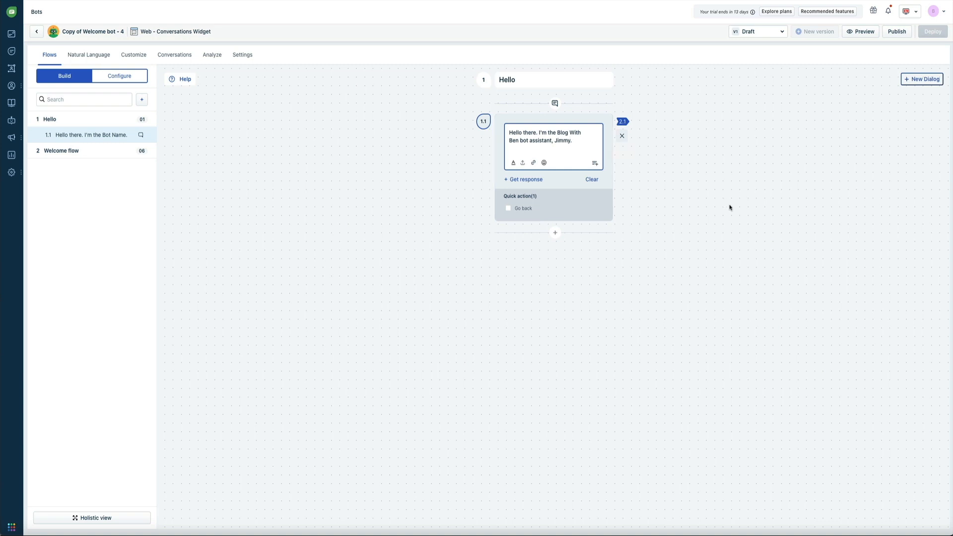
click(704, 204)
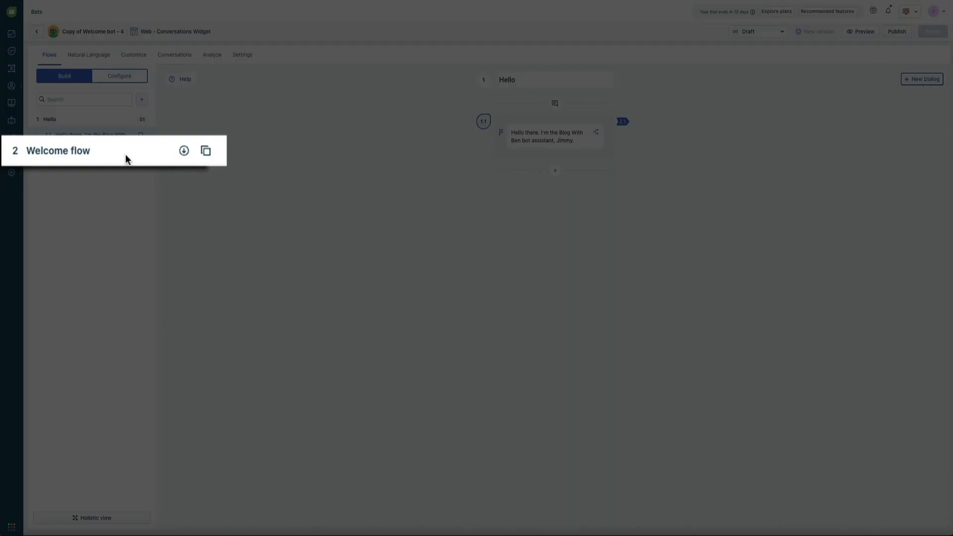
Expand the Welcome flow to show steps 2.1 through 2.6 on the canvas.
click(115, 136)
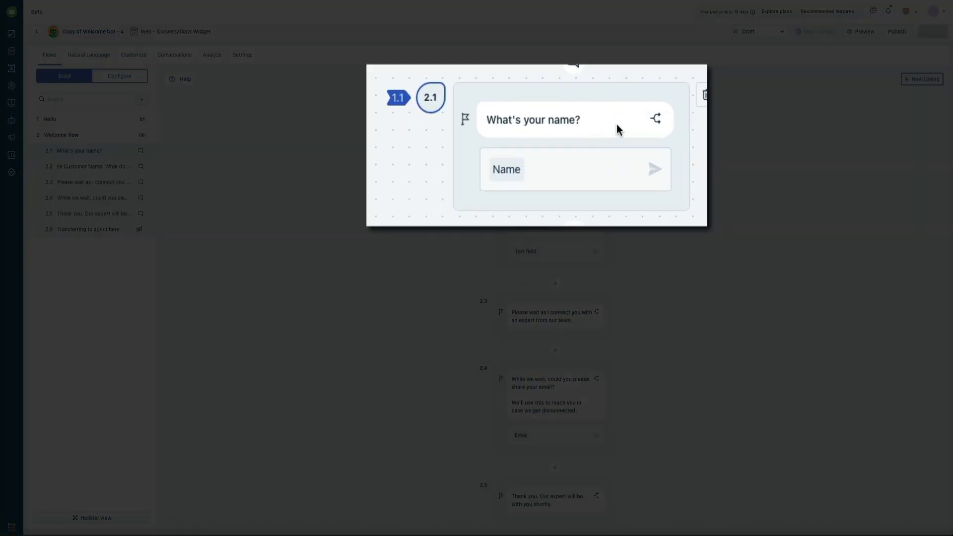
Reword step 2.1 to ask 'Before we get started, what's your name or business you're associated with?'.
click(576, 134)
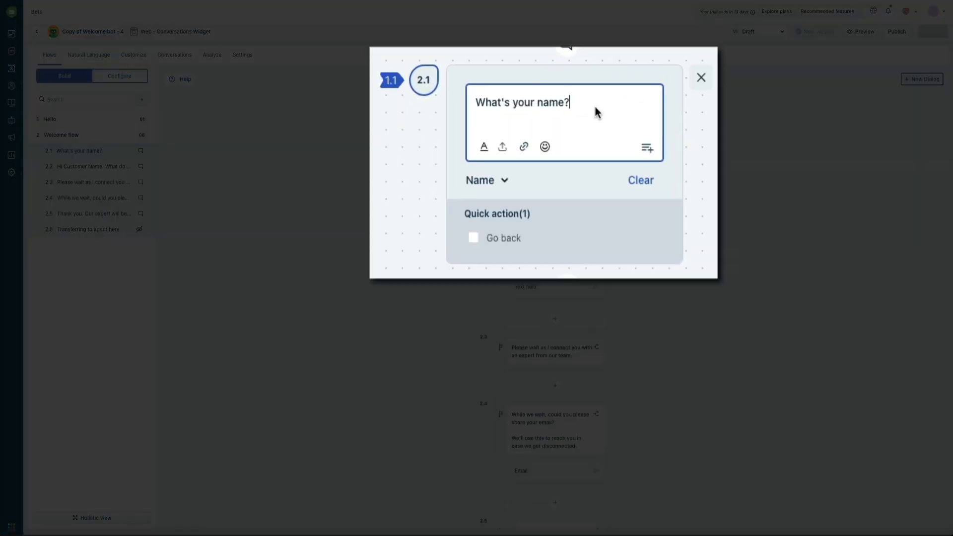
key(Delete)
text(Bef)
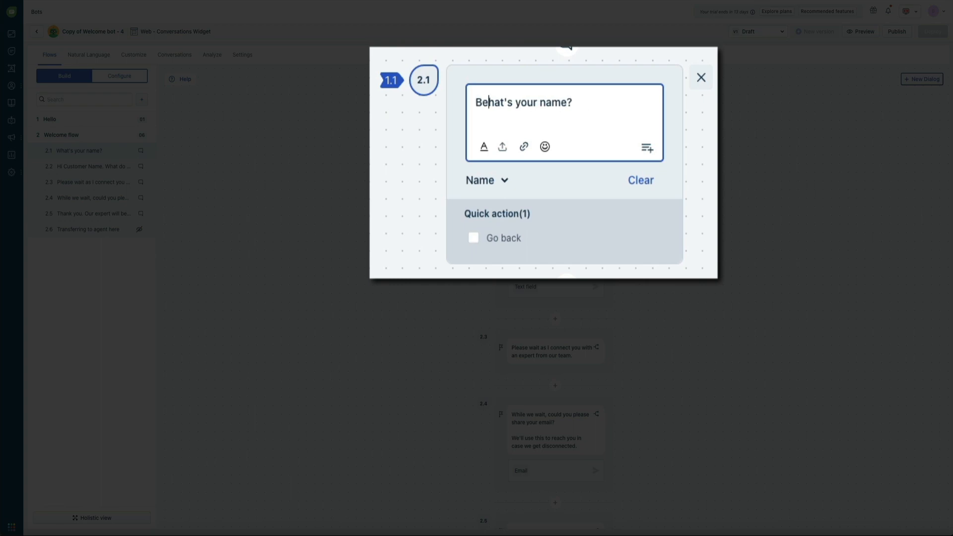
text(ore we get starte)
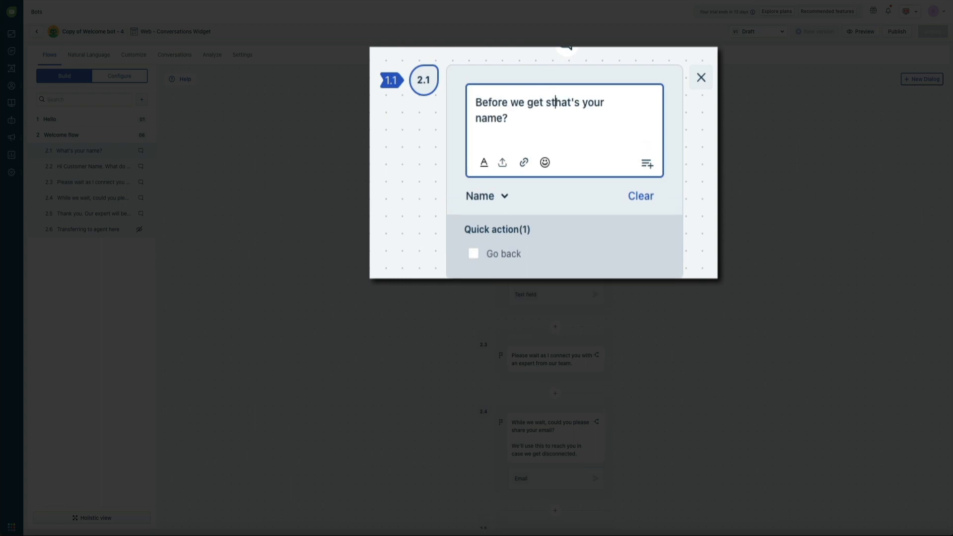
text(d, w)
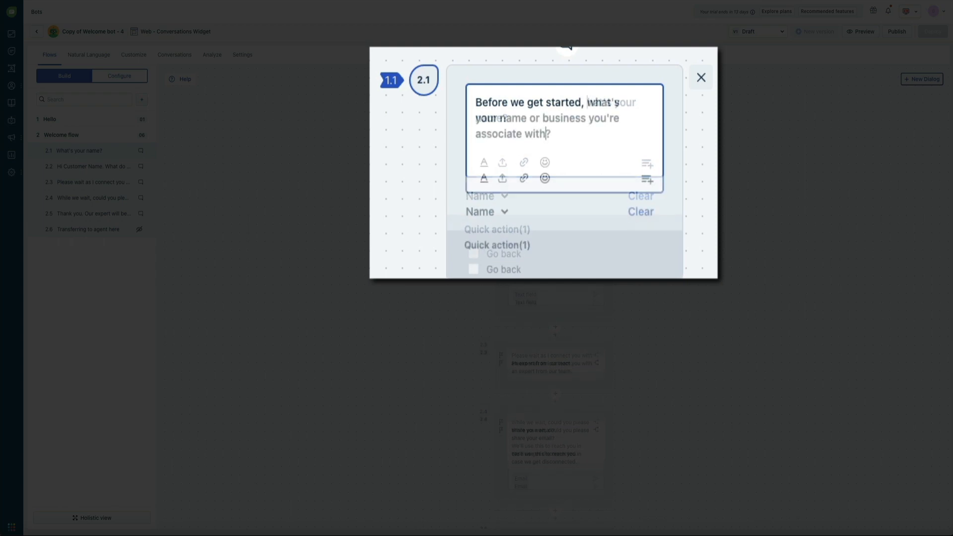
key(BackSpace)
key(BackSpace)
key(BackSpace)
key(BackSpace)
text(d with)
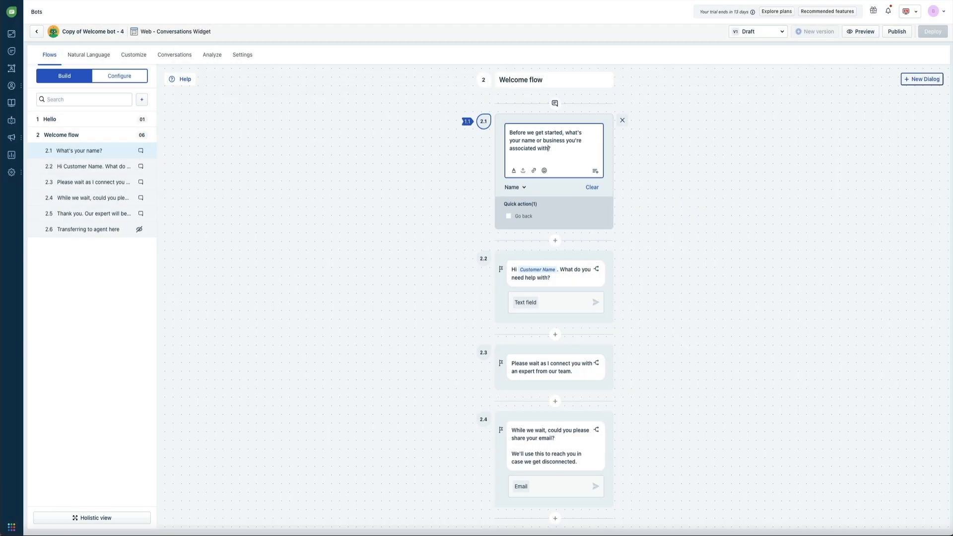
click(702, 169)
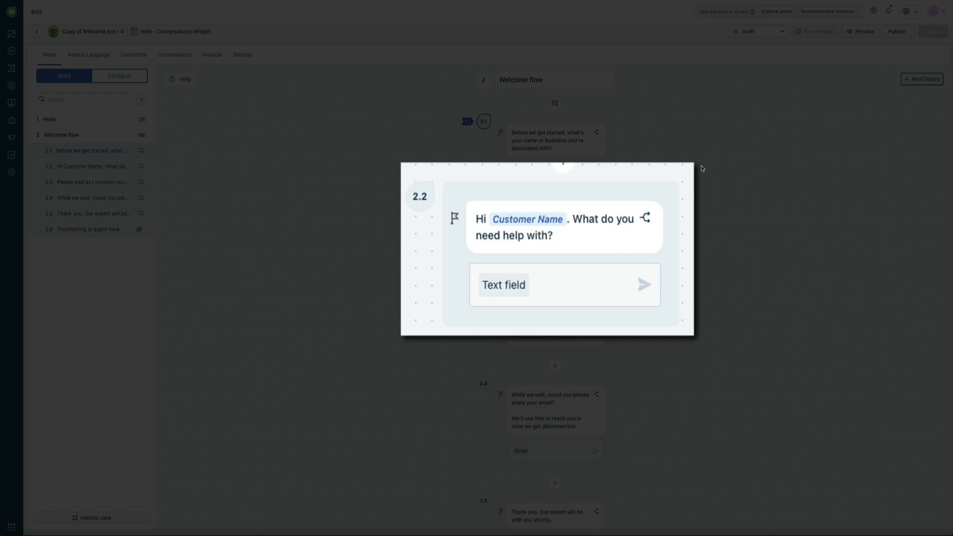
Replace 'do you need help with' in step 2.2 with 'is your business inquiry for Blog With Ben'.
click(622, 221)
drag(618, 206, 538, 219)
text(is your business inquiry for Blog With Ben)
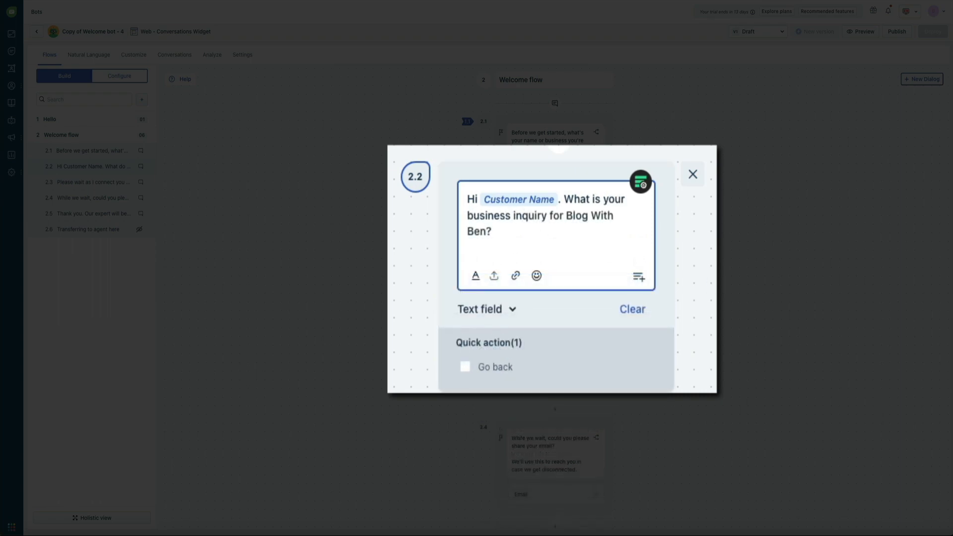
key(Escape)
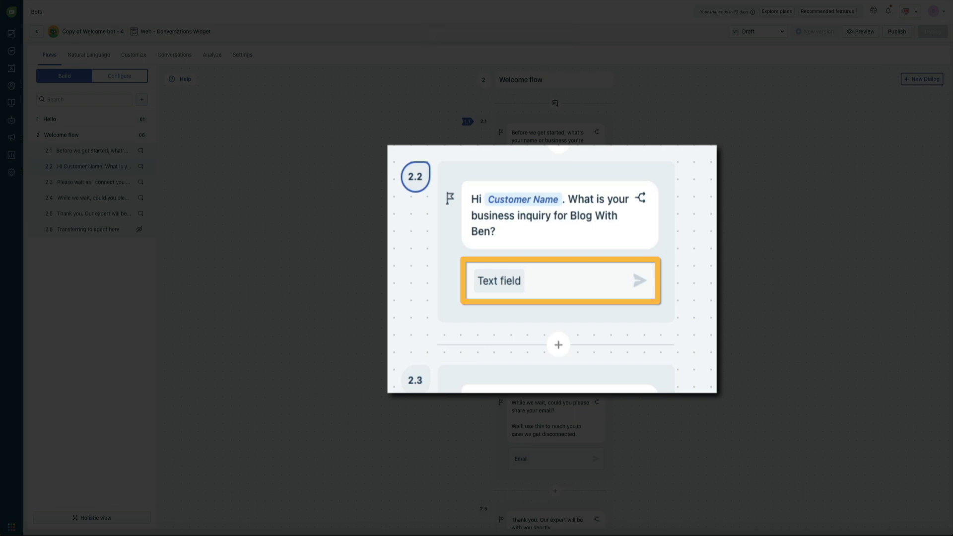
scroll(667, 272, down, 1)
scroll(667, 272, down, 5)
scroll(668, 272, down, 1)
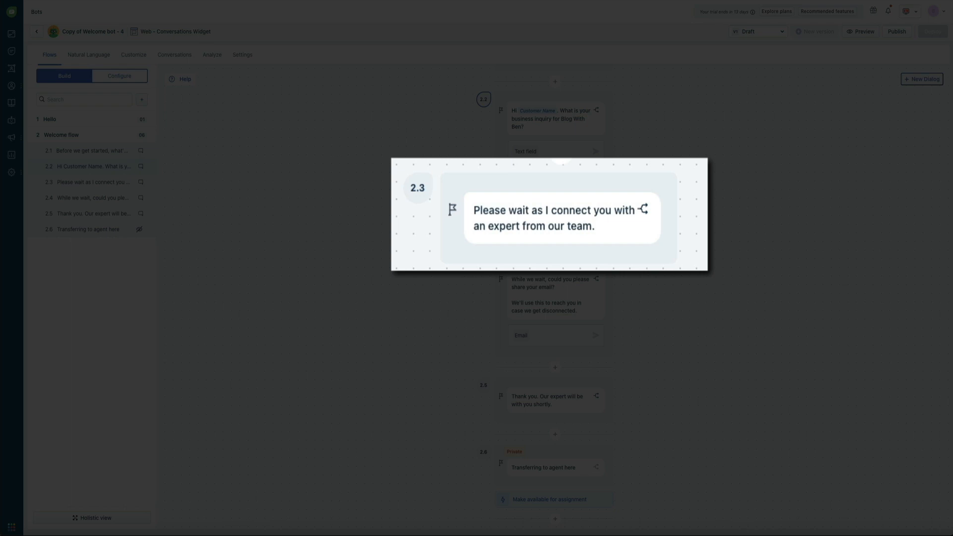
Change step 2.3 to say 'send your request to Ben' instead of connecting with an expert.
click(588, 231)
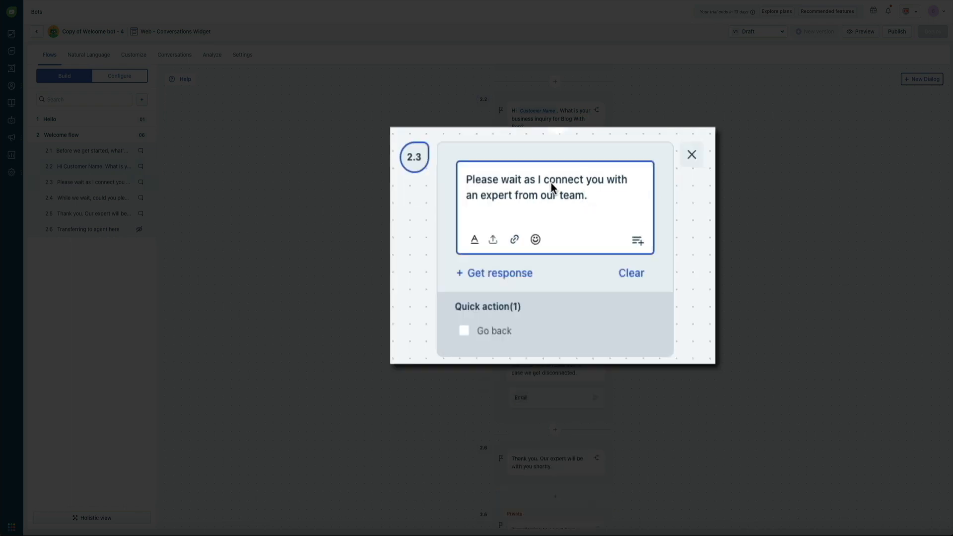
drag(546, 180, 578, 204)
text(send your request to Ben)
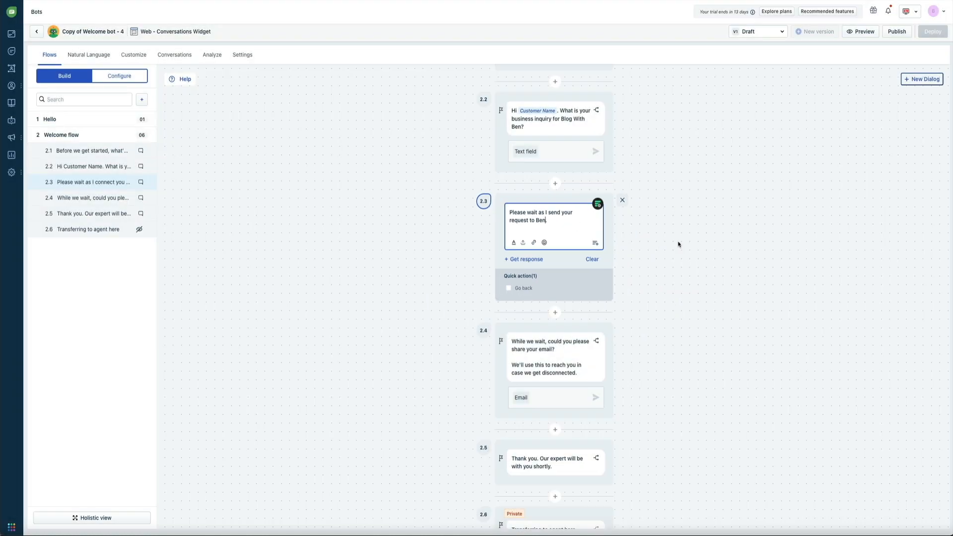
click(678, 243)
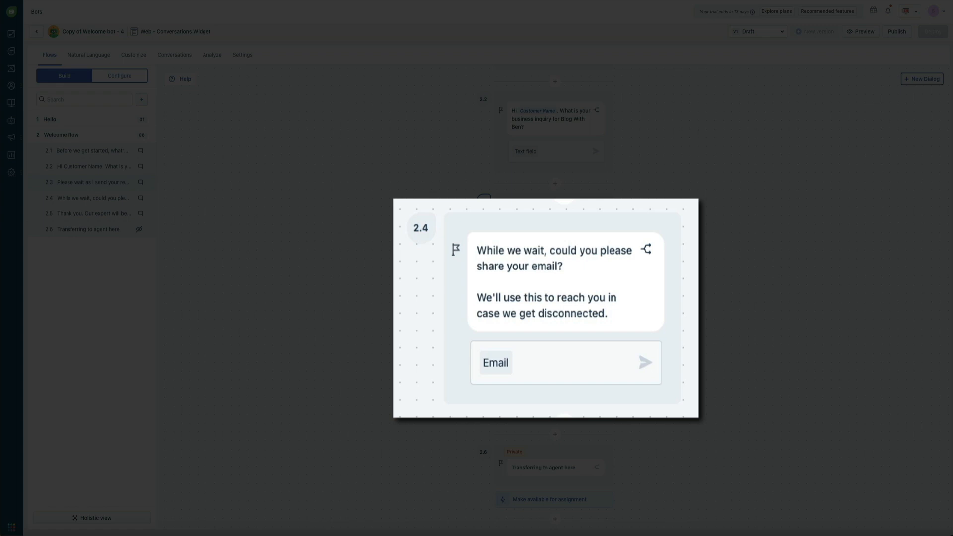
Replace 'in case we get disconnected' in step 2.4 with 'and reply to your inquiry'.
click(619, 313)
click(600, 283)
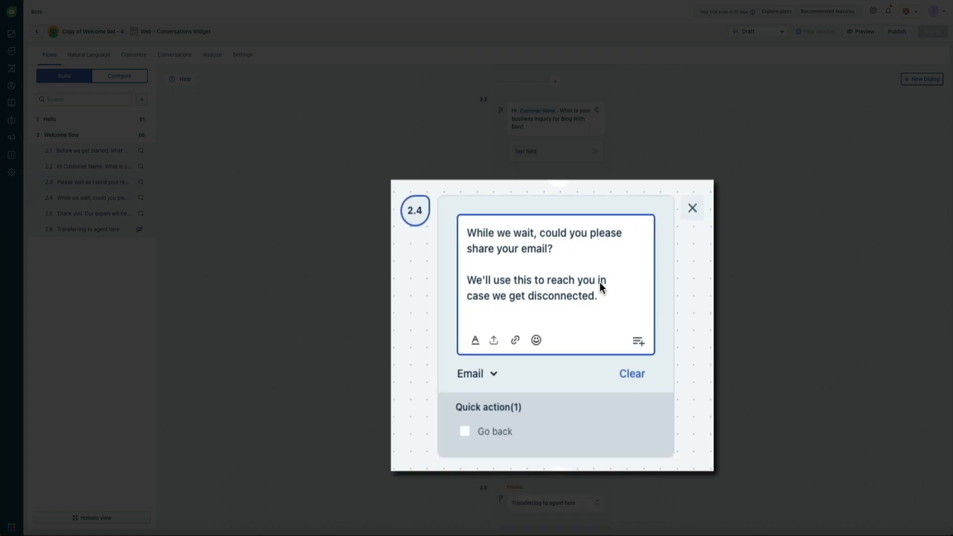
drag(603, 281, 594, 299)
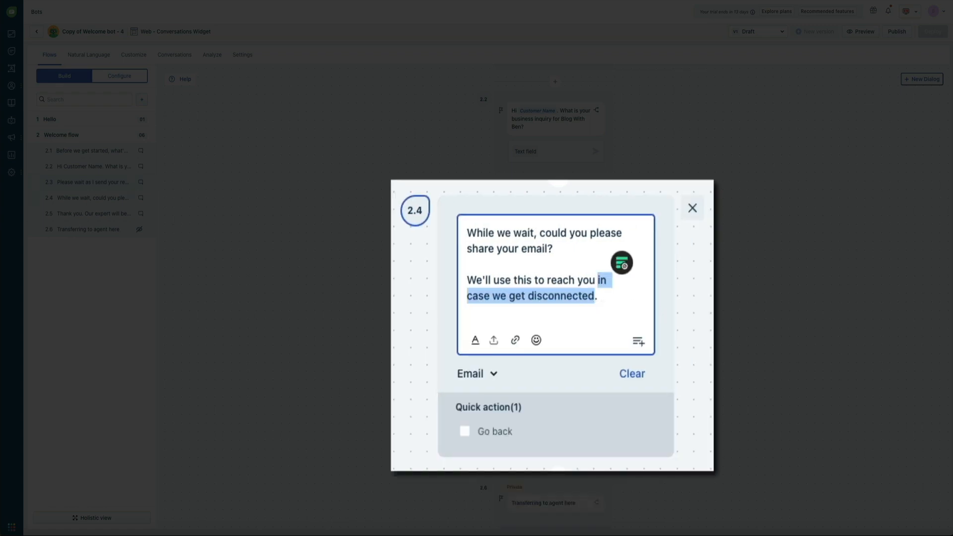
text(and reply to your inquiry)
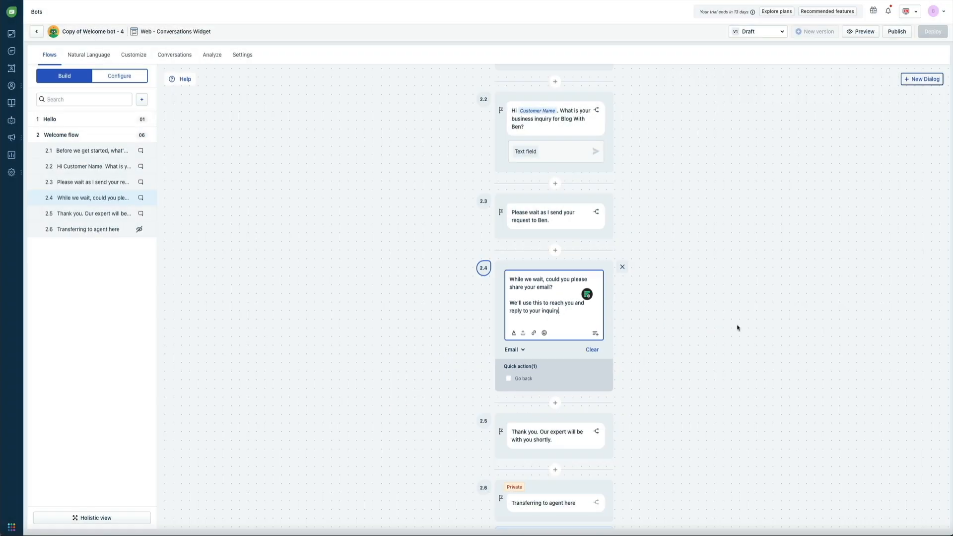
click(731, 327)
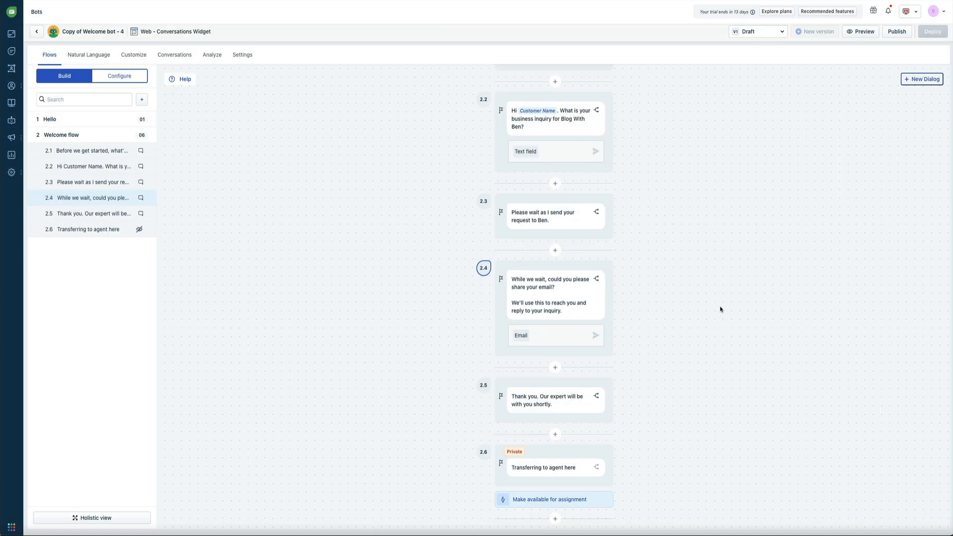
click(540, 397)
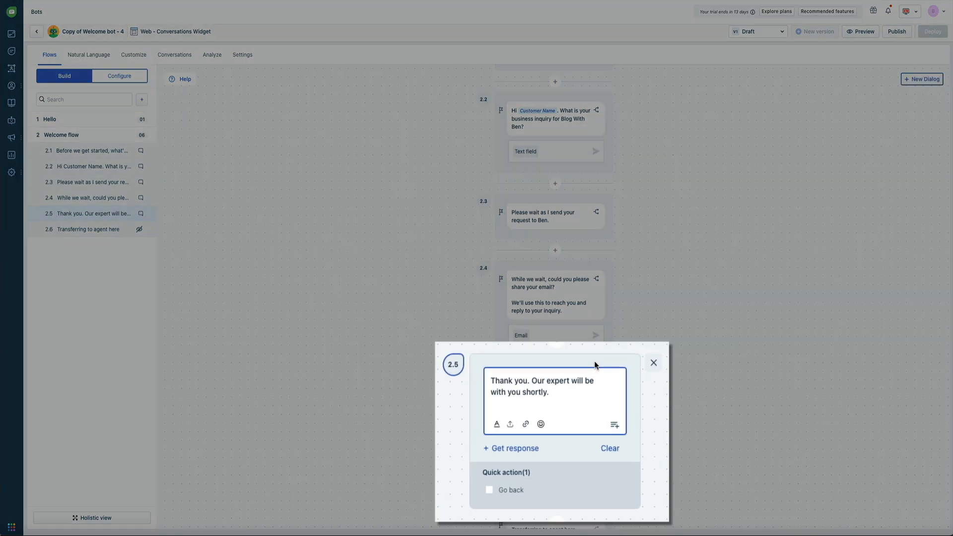
key(BackSpace)
text(!)
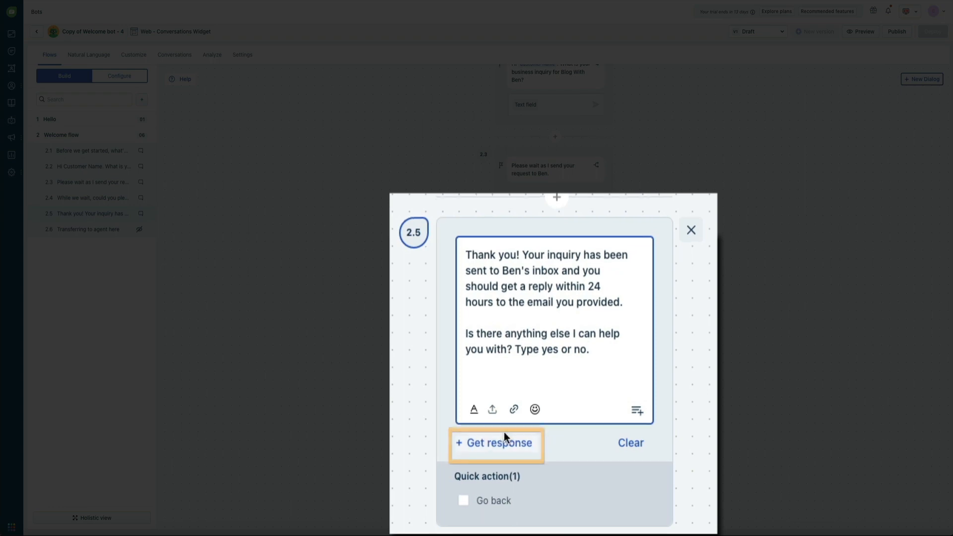
click(485, 450)
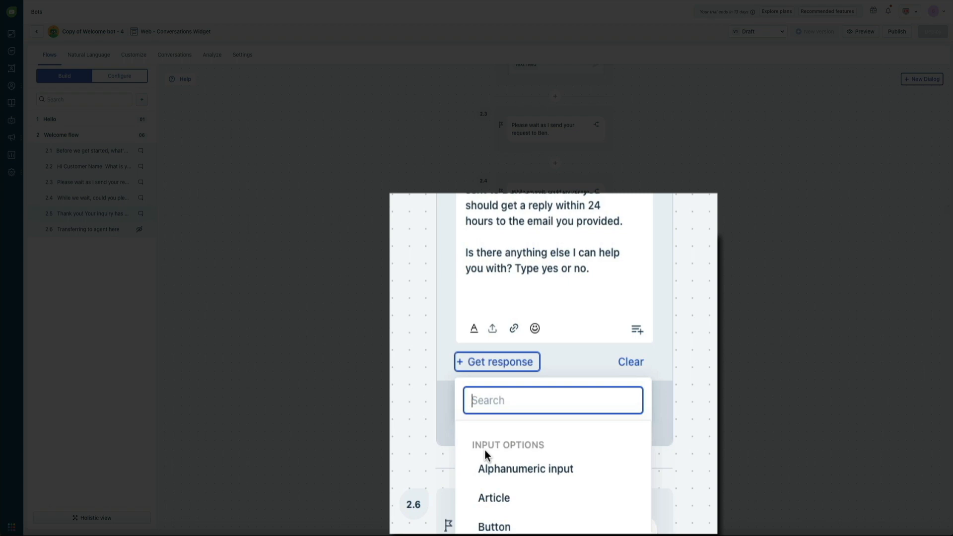
text(text)
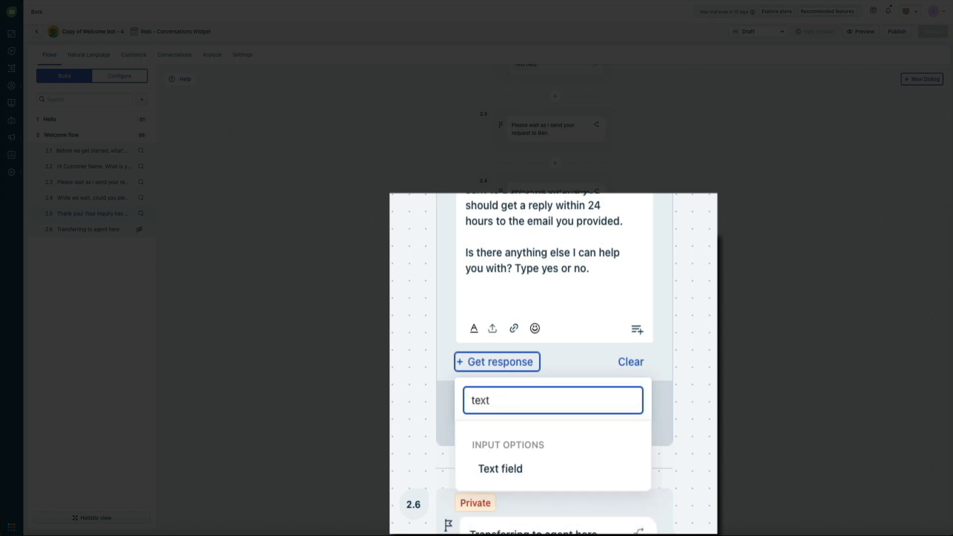
click(546, 478)
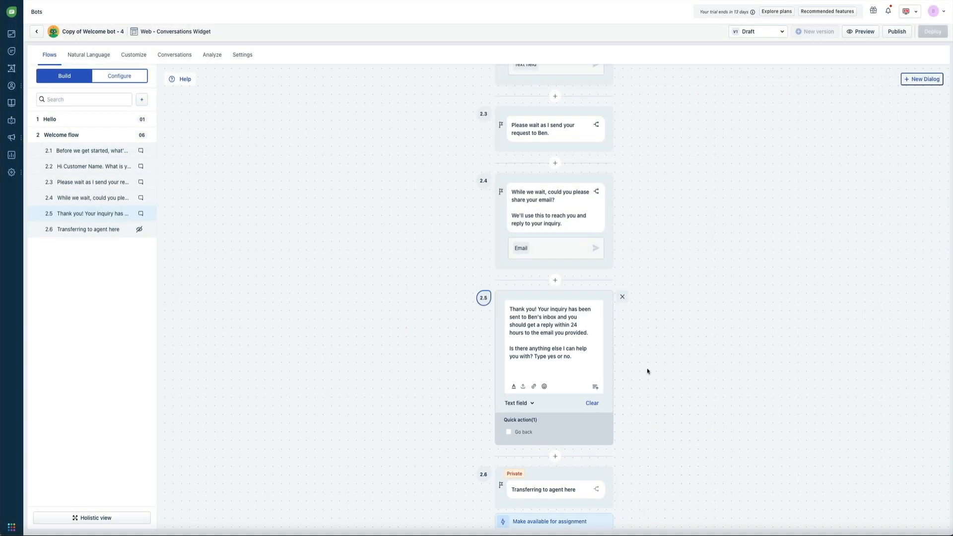
click(647, 371)
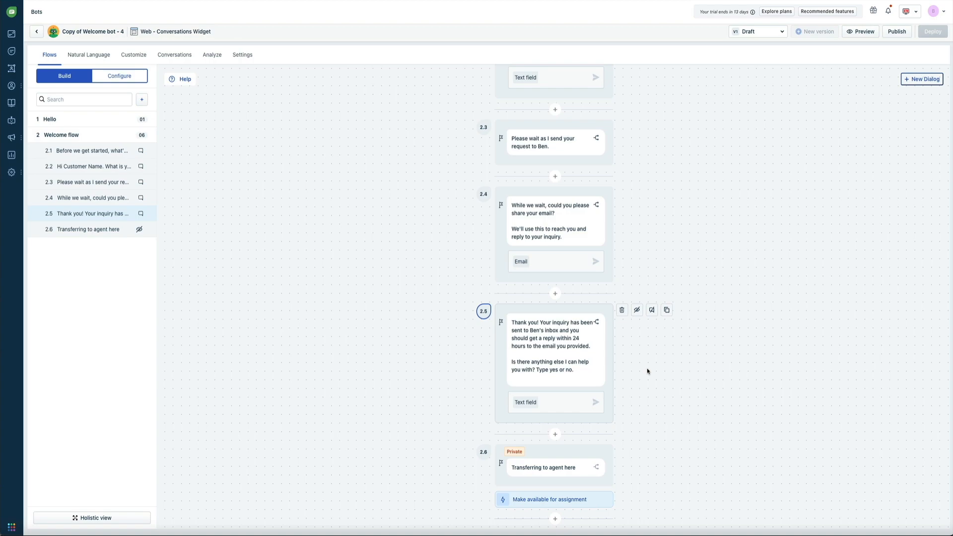
Insert step 2.6 'Great! What else can I help you with?' with a Text field response.
click(555, 434)
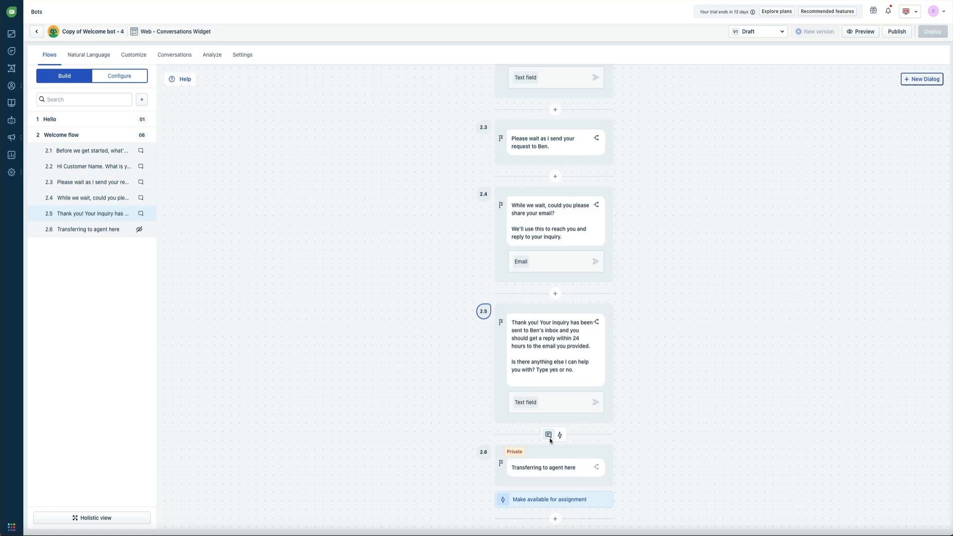
click(553, 442)
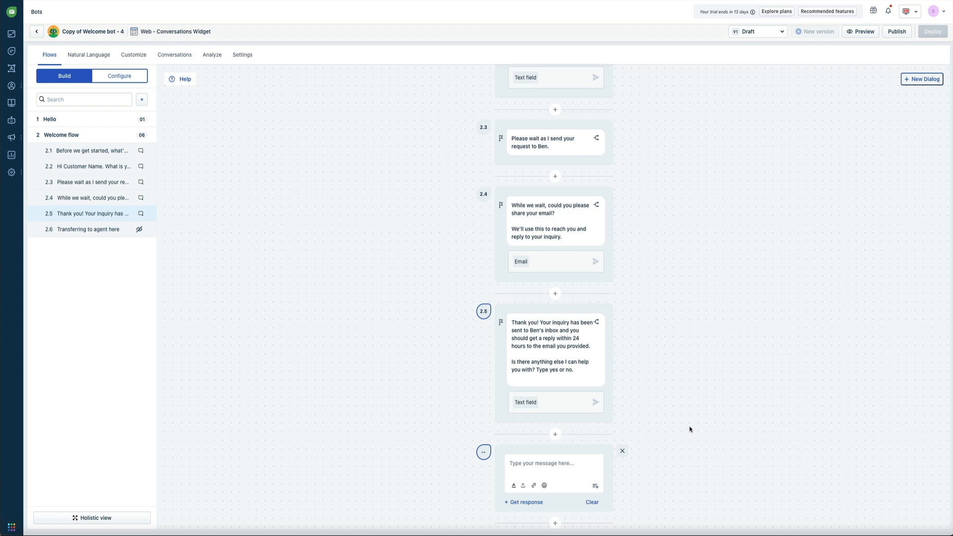
click(547, 466)
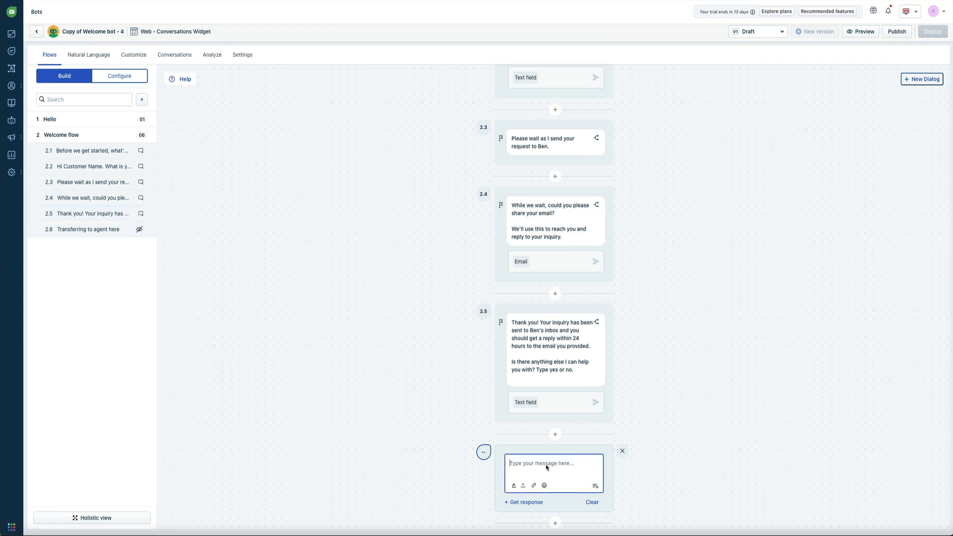
text(Great! What else can I help you with?)
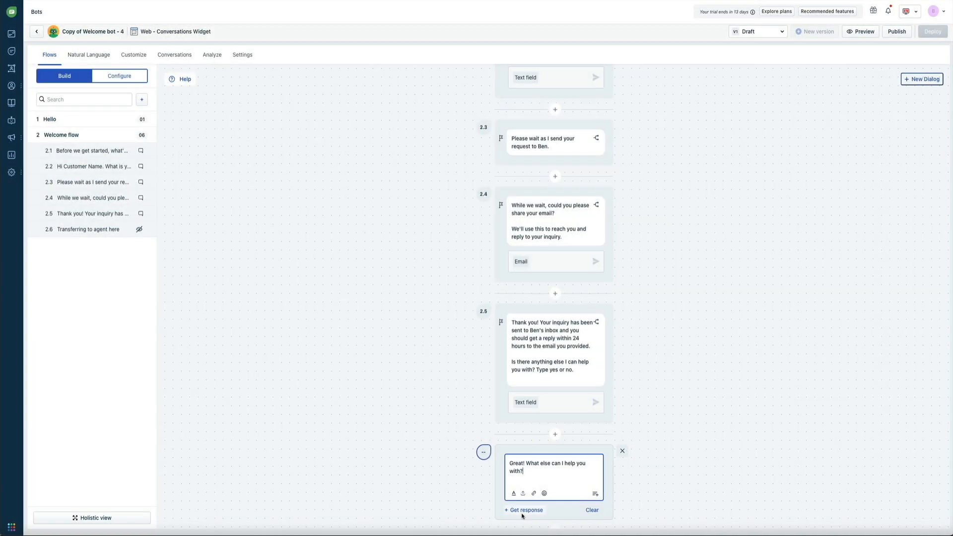
click(522, 513)
text(text)
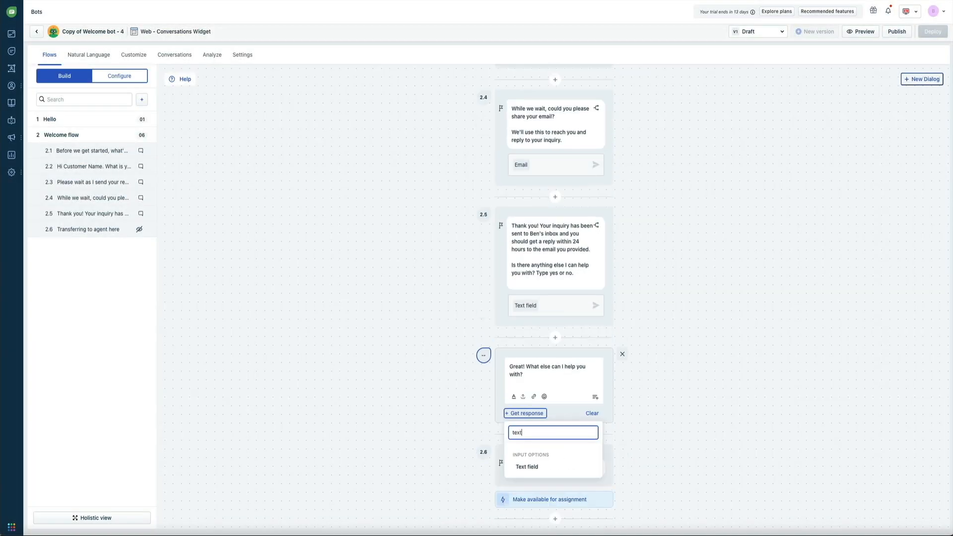
click(555, 472)
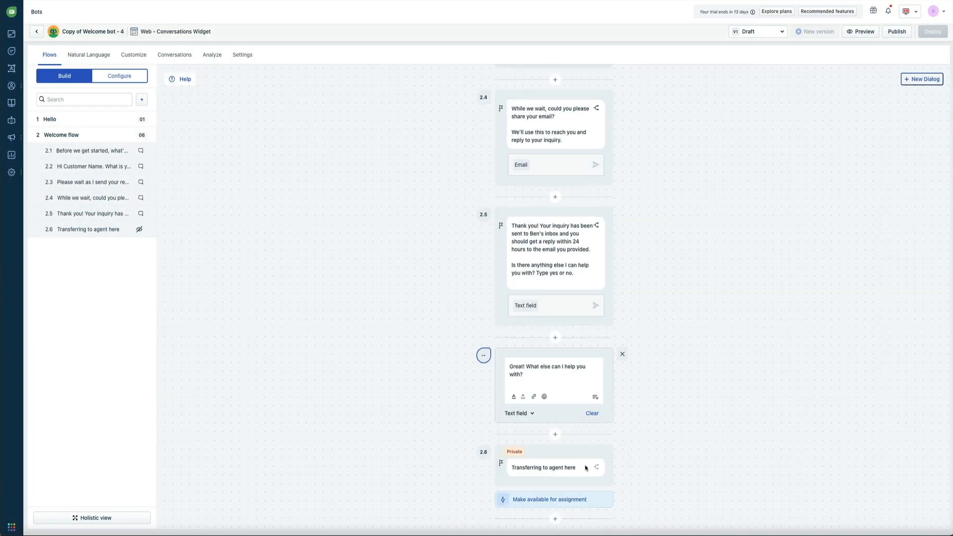
click(664, 402)
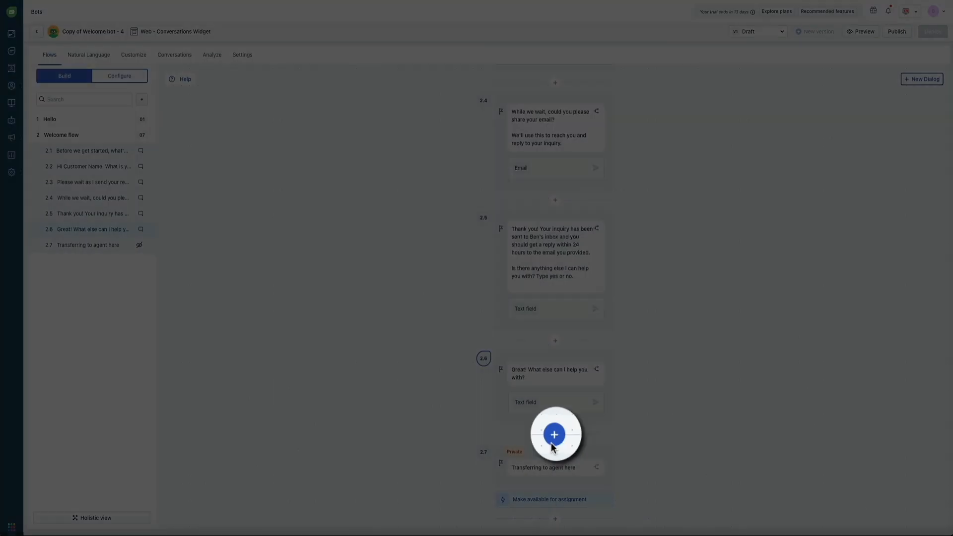
Insert step 2.7 'Got it! Thanks for stopping by! Ben will be in touch shortly.'.
click(553, 437)
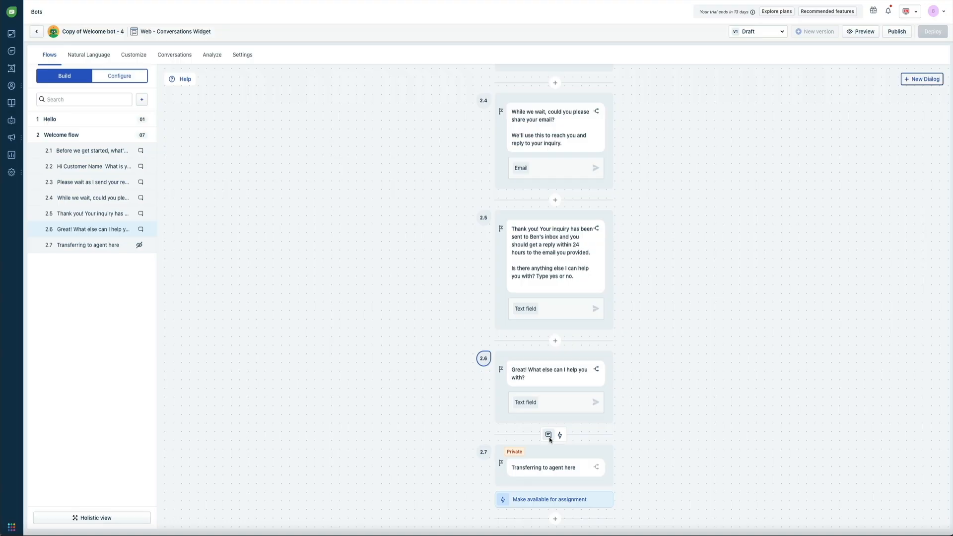
click(549, 437)
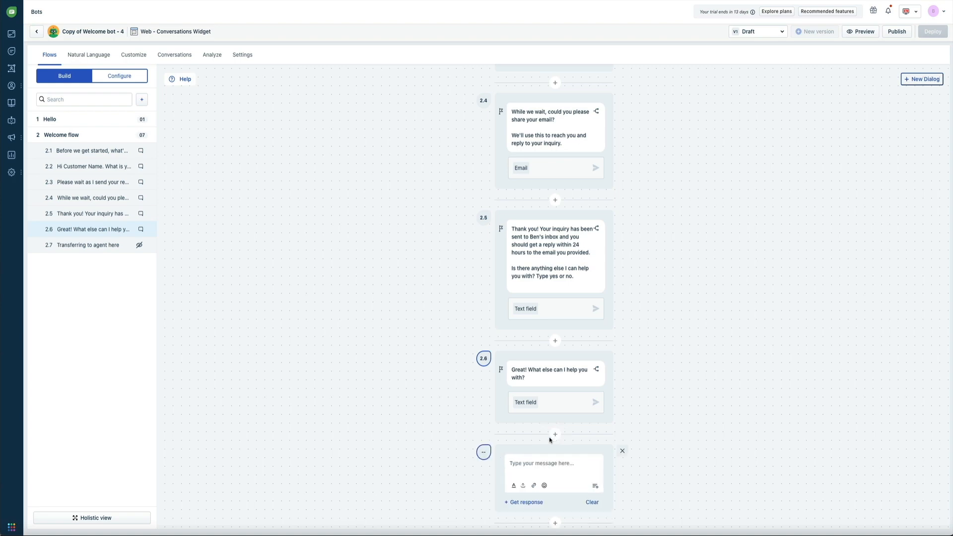
click(550, 465)
text(Go)
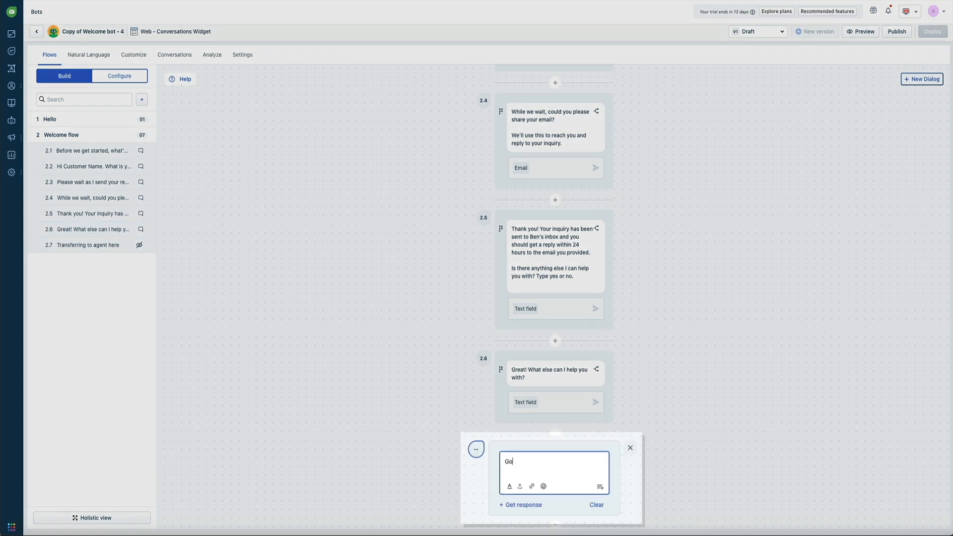
text(t it! Thanks)
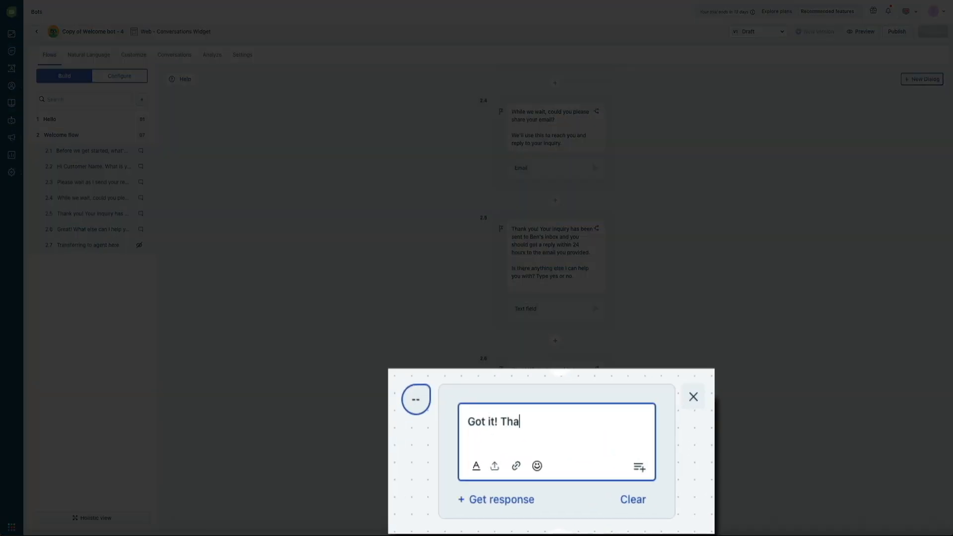
text( for stoppin)
text(y.)
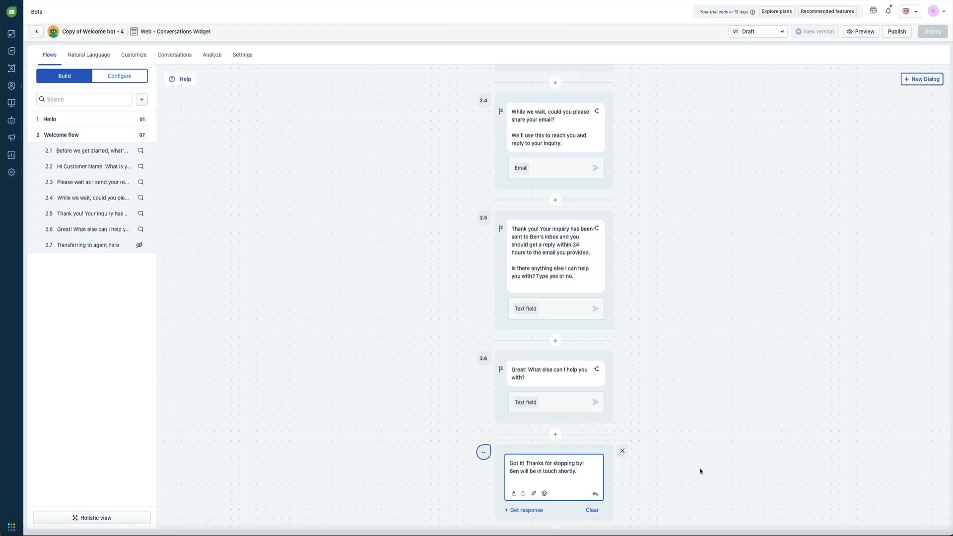
click(694, 455)
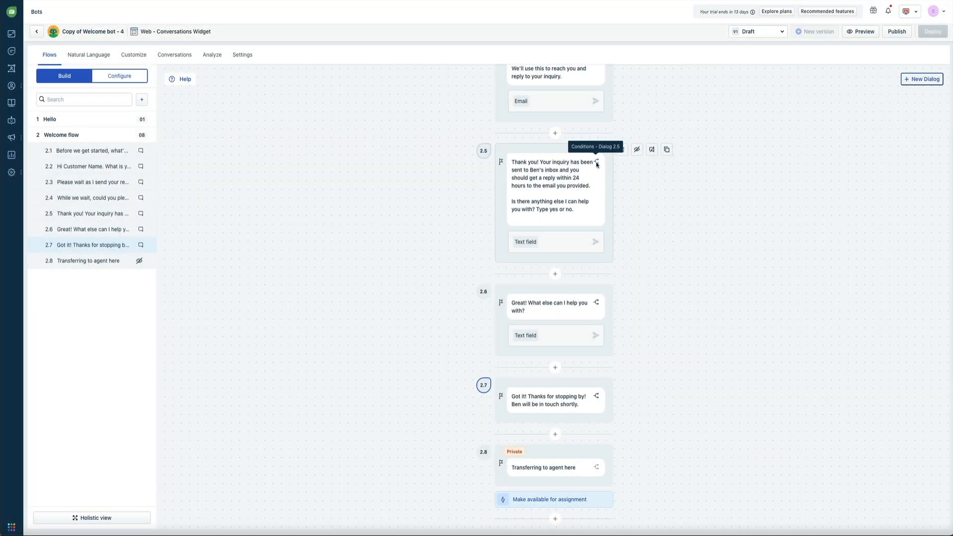
Add Condition 1 to dialog 2.5 checking whether its answer equals 'yes'.
click(596, 162)
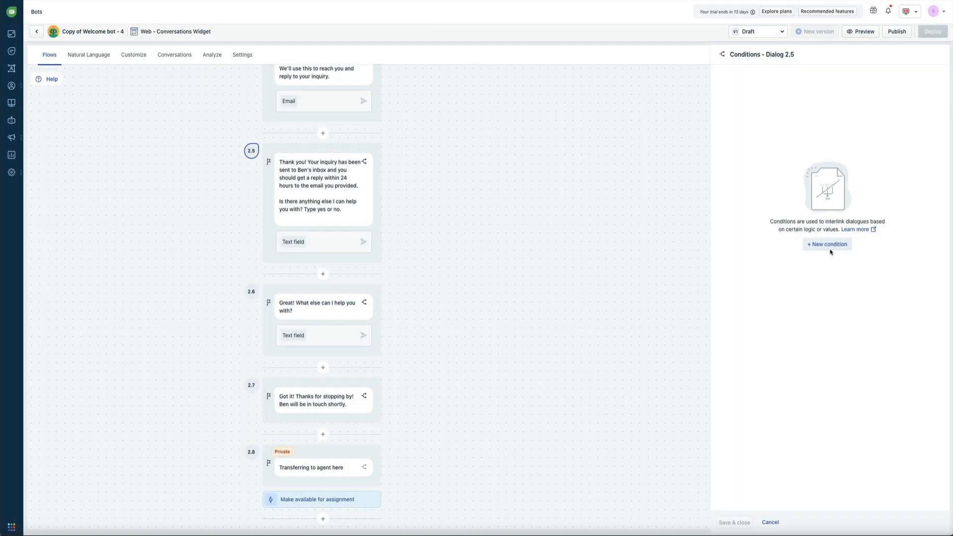
click(829, 246)
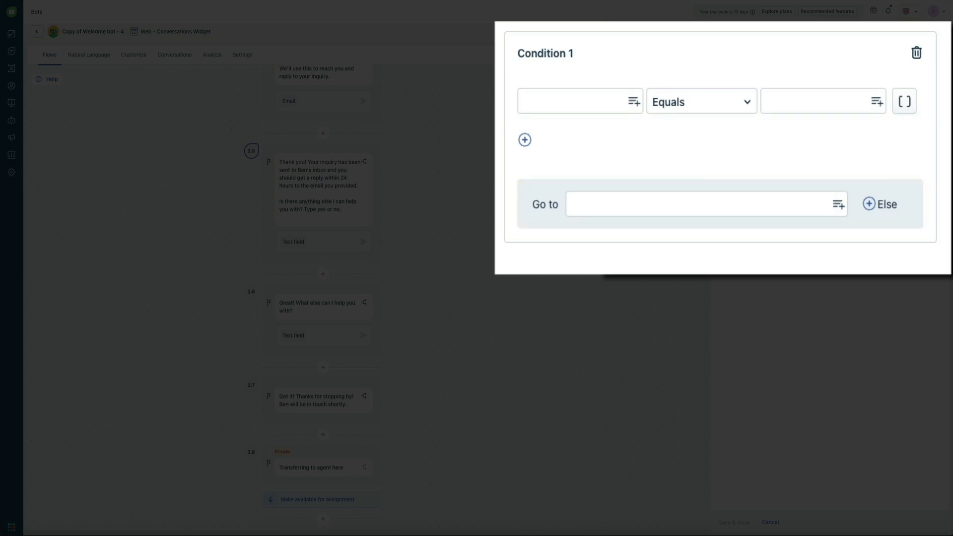
click(559, 109)
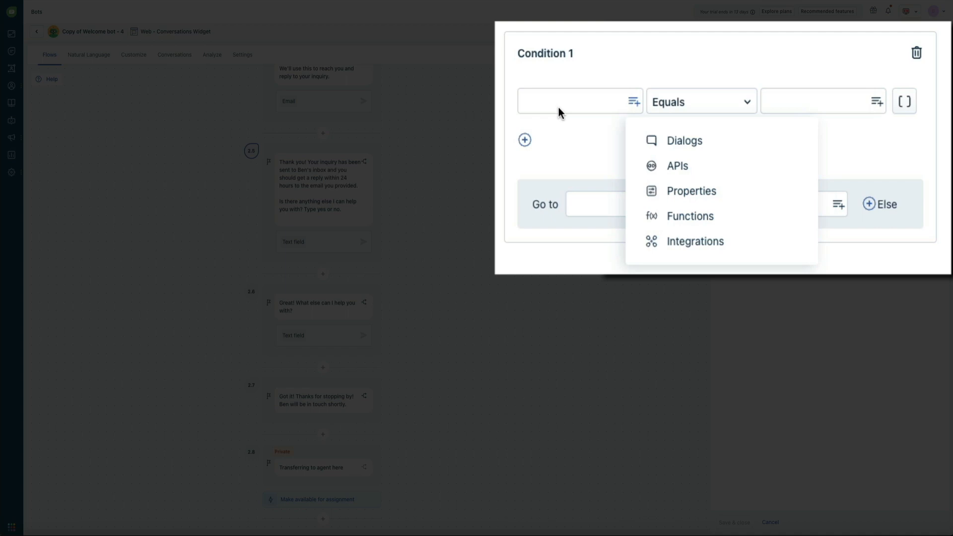
click(717, 150)
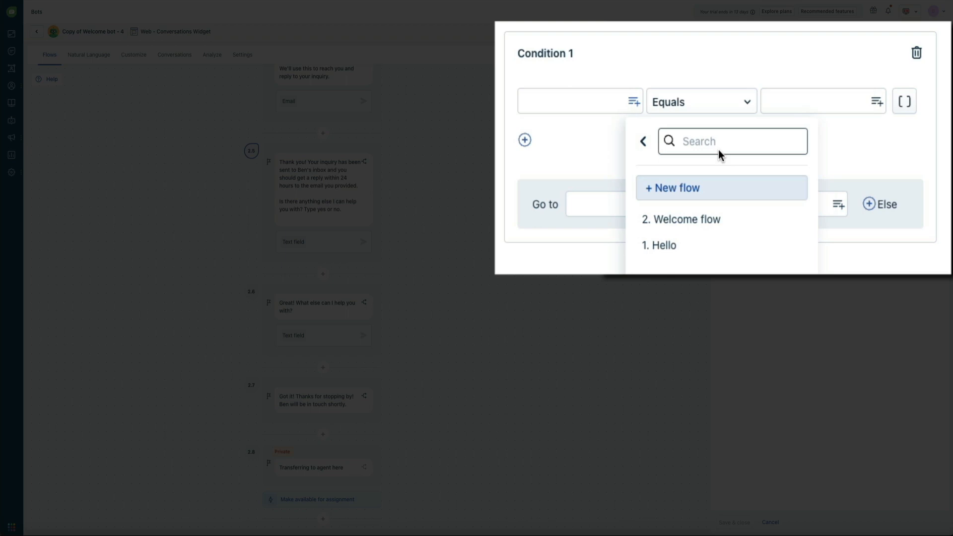
click(748, 222)
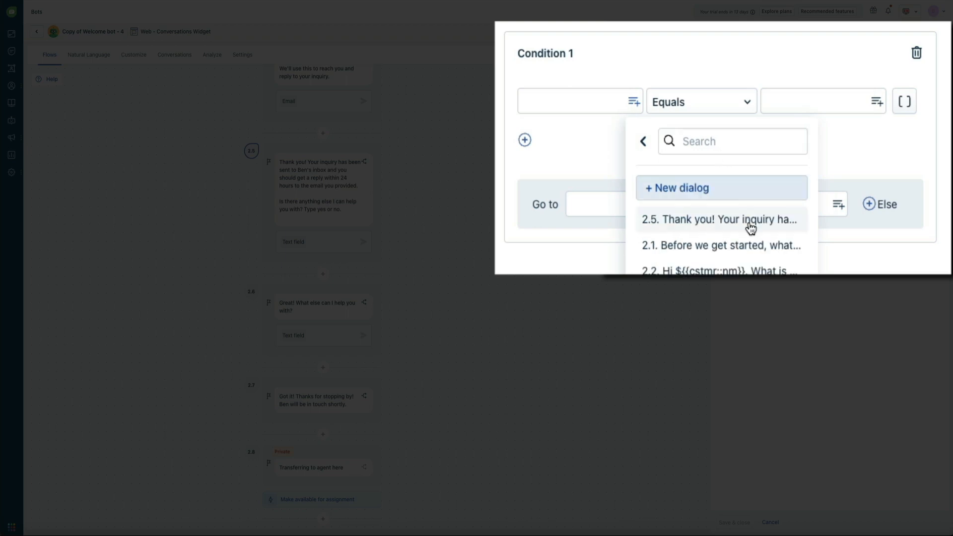
mouse_move(749, 222)
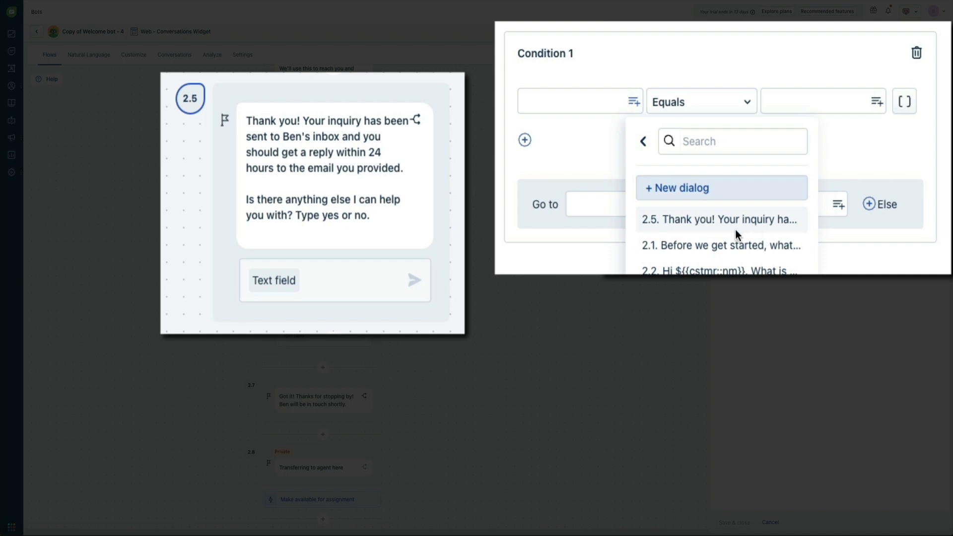
click(736, 230)
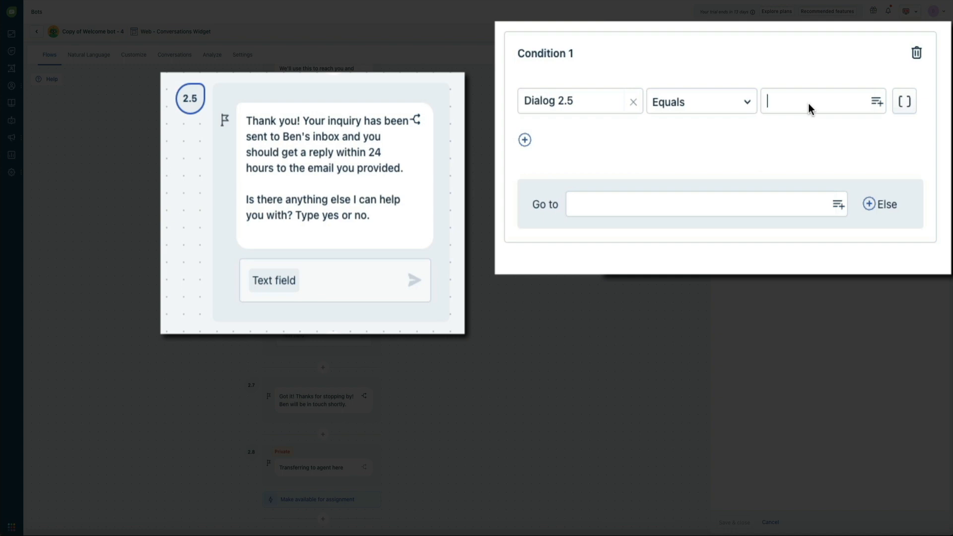
text(yes)
key(Return)
Route a 'yes' answer to Dialog 2.6 in the Welcome flow.
click(837, 207)
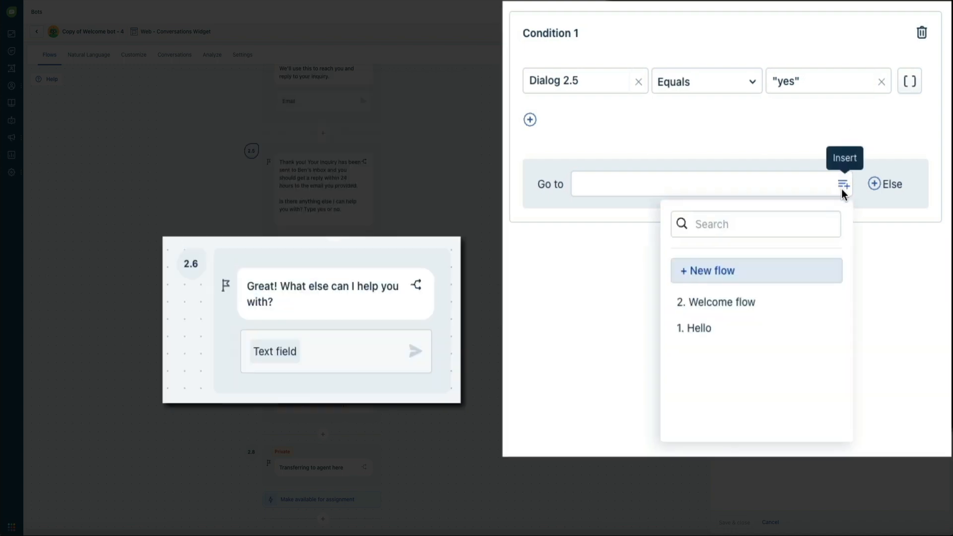
click(782, 305)
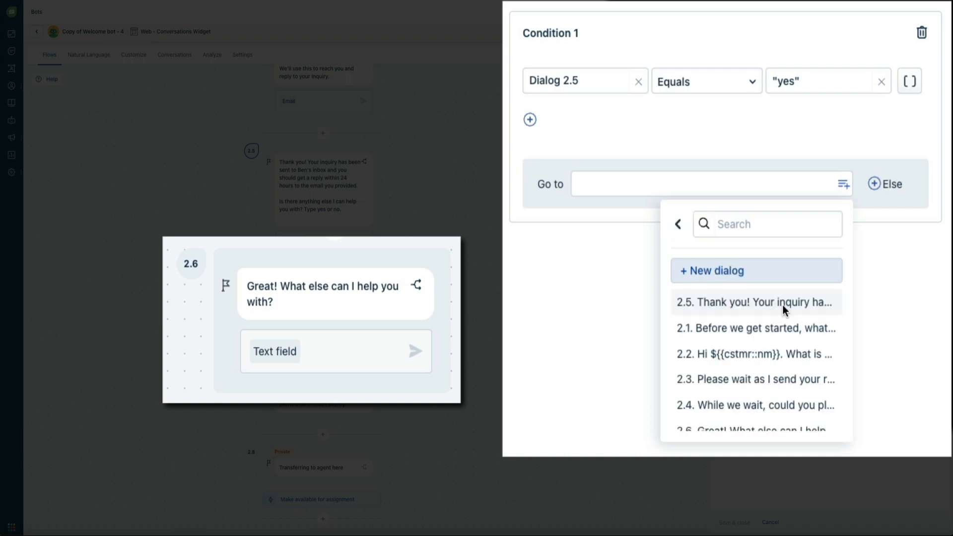
scroll(778, 337, down, 2)
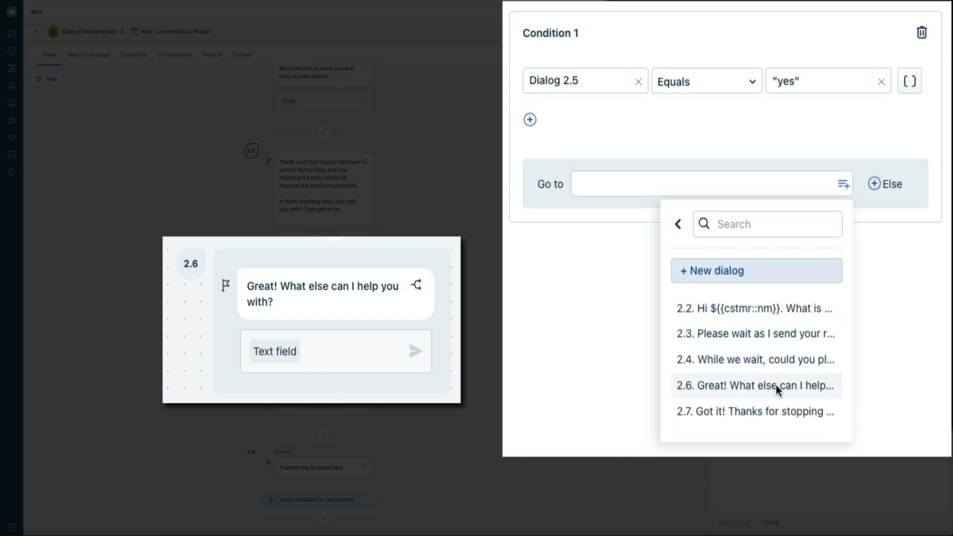
click(776, 385)
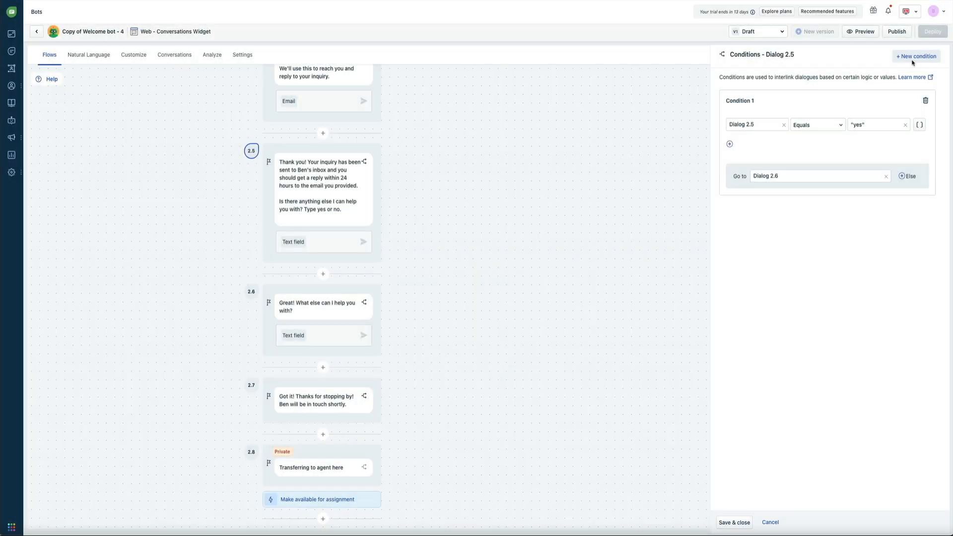
Add Condition 2 to dialog 2.5 matching the answer 'no'.
click(913, 57)
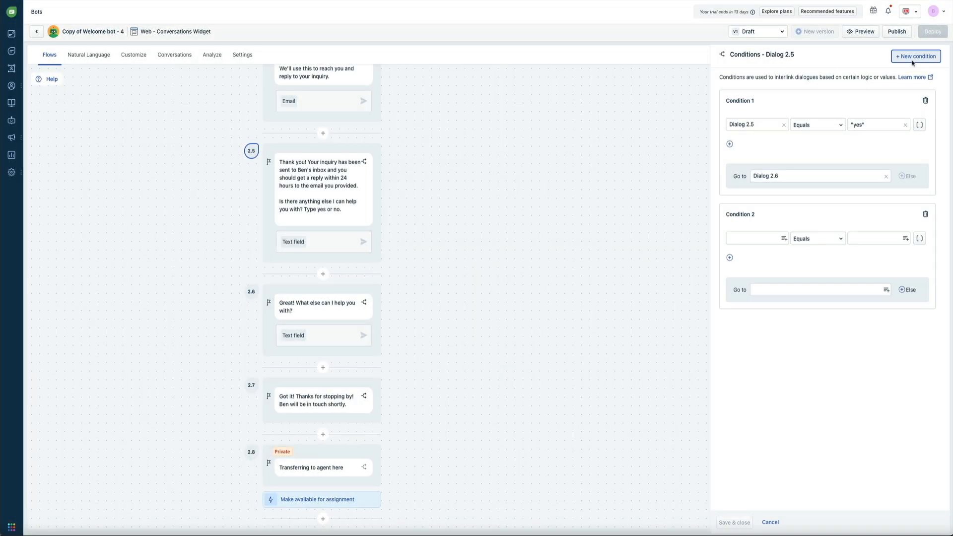
click(782, 240)
click(824, 259)
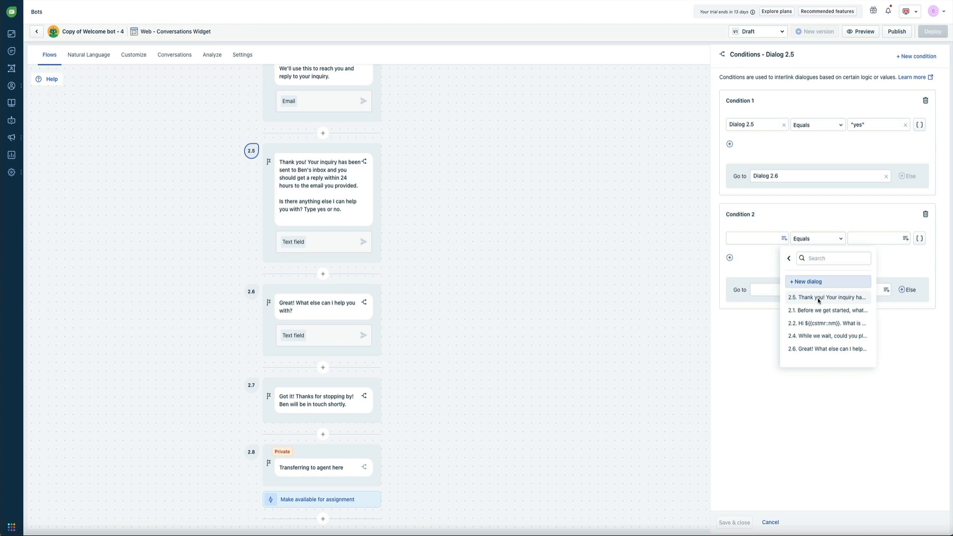
click(818, 300)
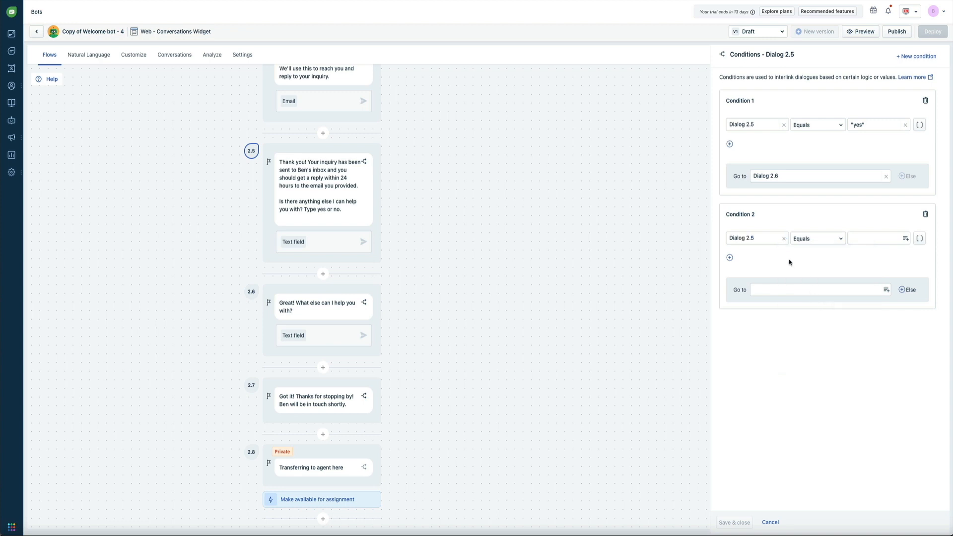
click(860, 239)
text(no)
click(877, 263)
Send a 'no' answer to Dialog 2.7 and save both conditions.
click(884, 294)
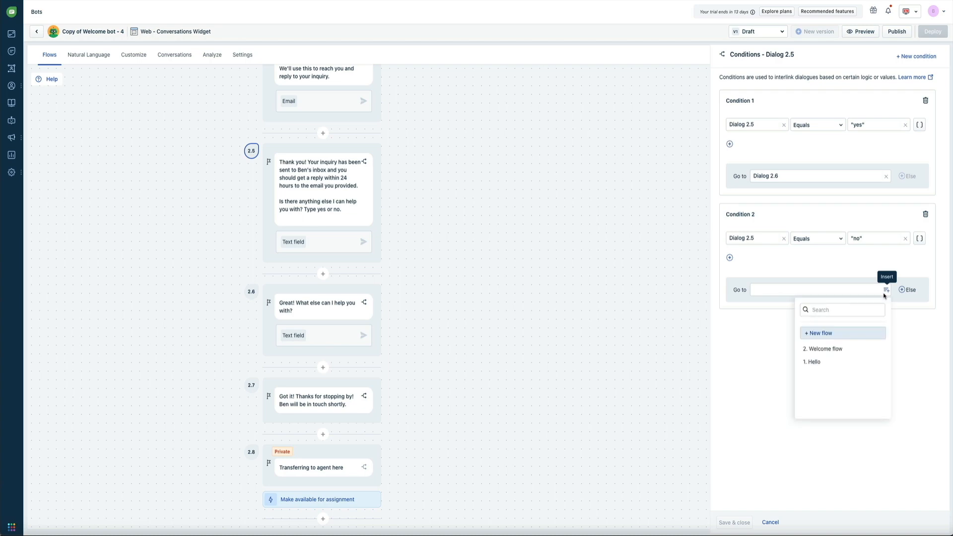
click(828, 350)
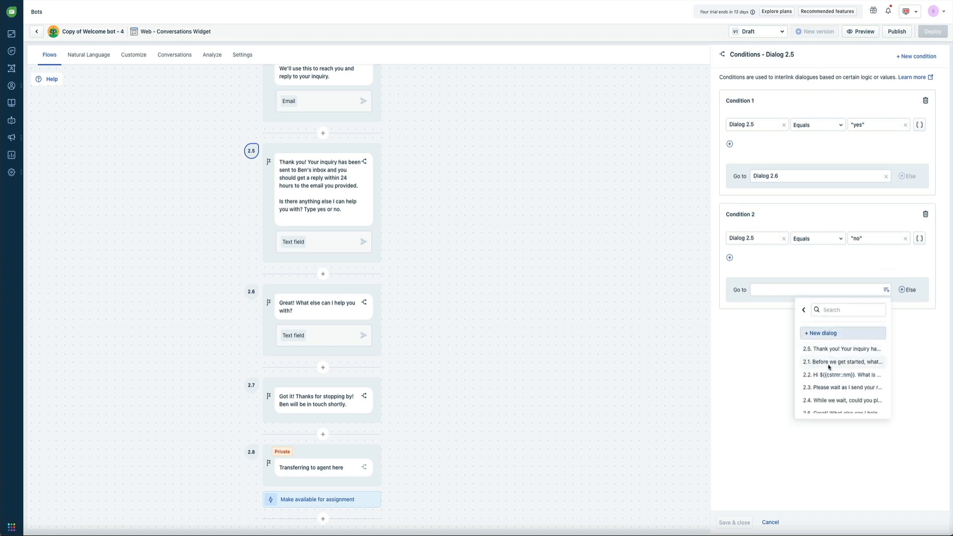
scroll(828, 392, down, 3)
click(826, 399)
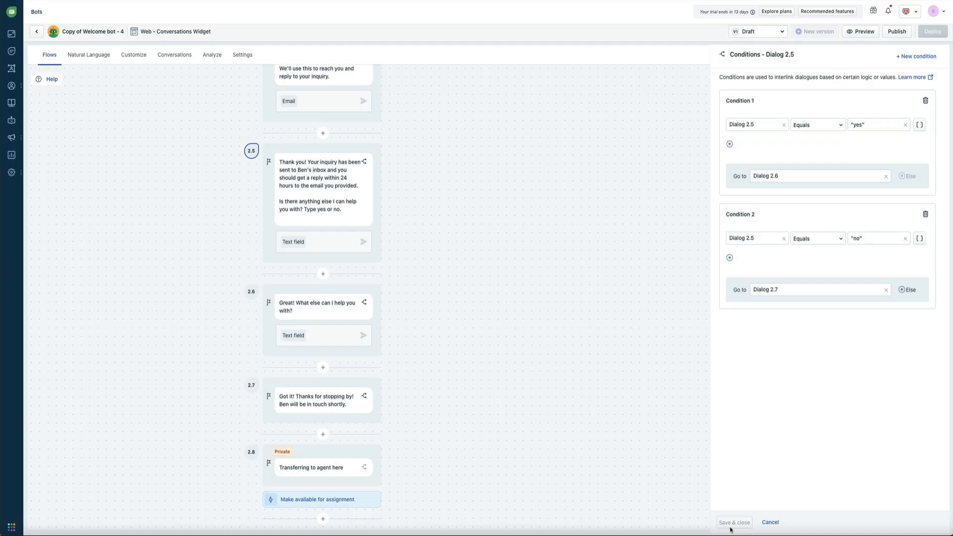
click(730, 530)
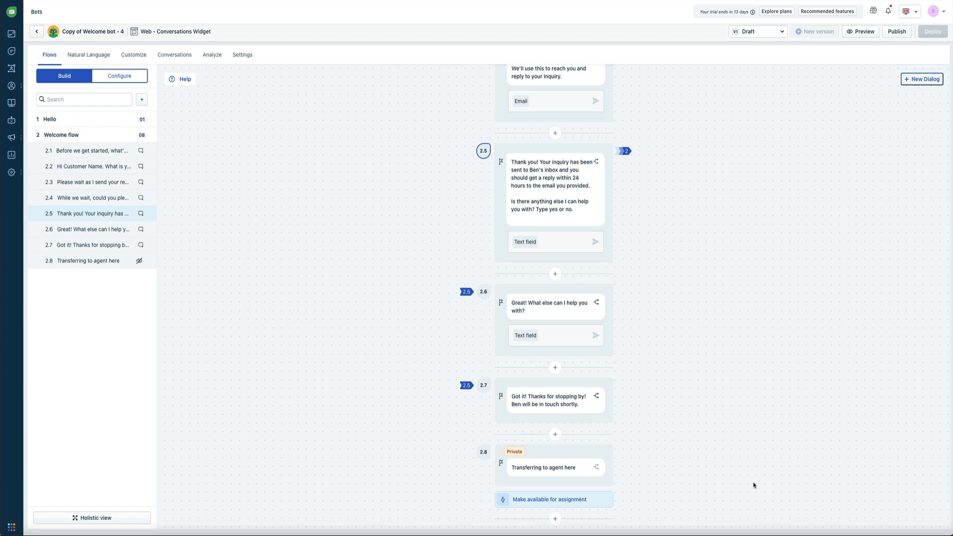
scroll(753, 485, up, 8)
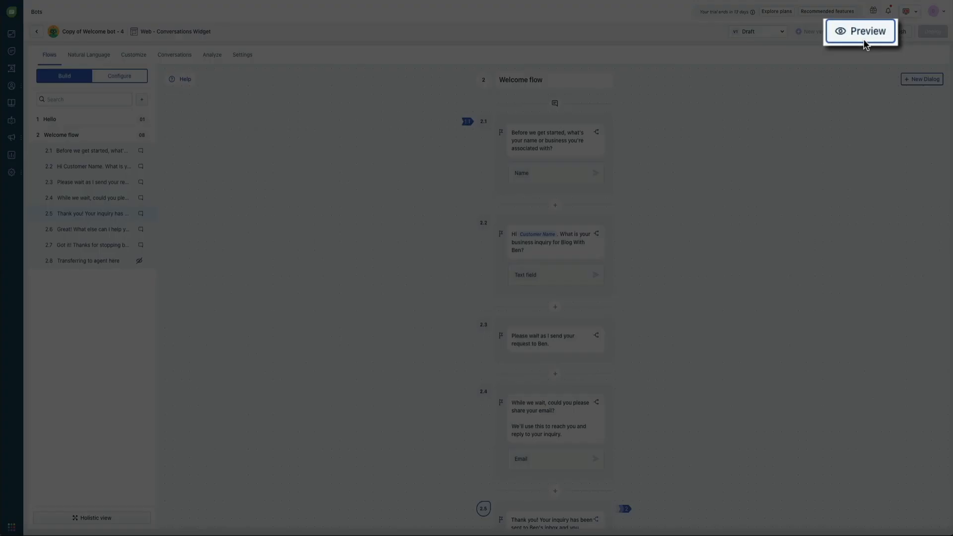
Start a preview test chat and answer the bot's first question with a visitor name.
click(863, 32)
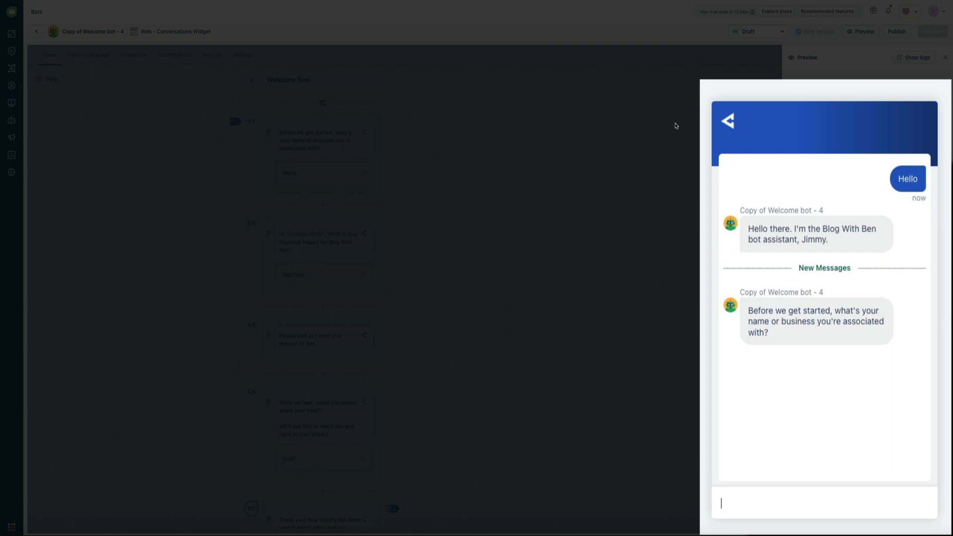
text(Ralph)
key(Return)
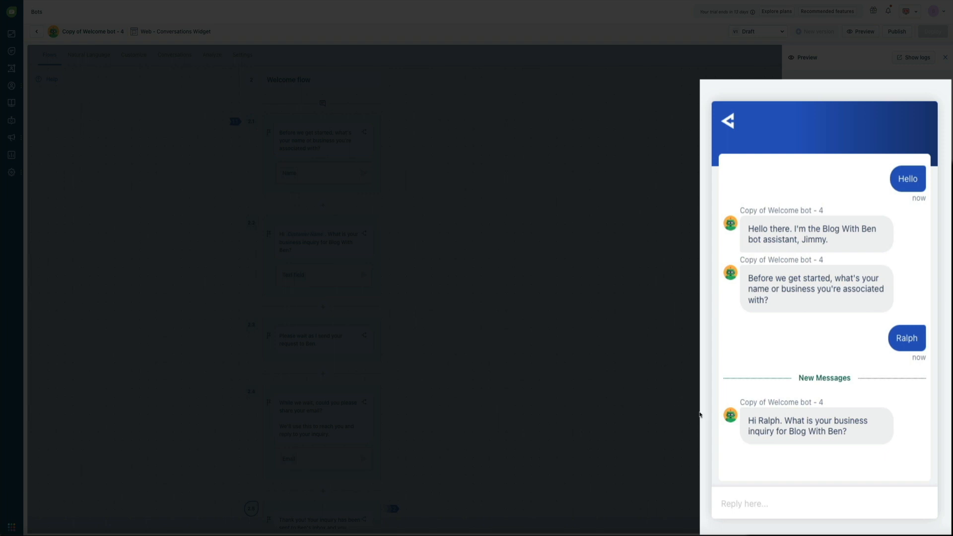
Send the inquiry 'We are interested in partnering with him and having him promote our products.'.
click(755, 513)
text(We are interested in)
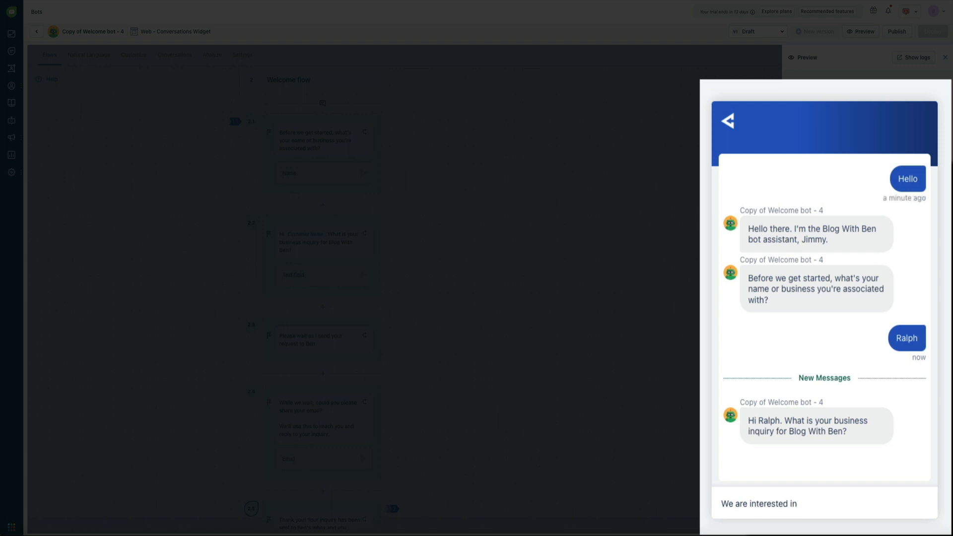
text( partnering with him and having him promote our p)
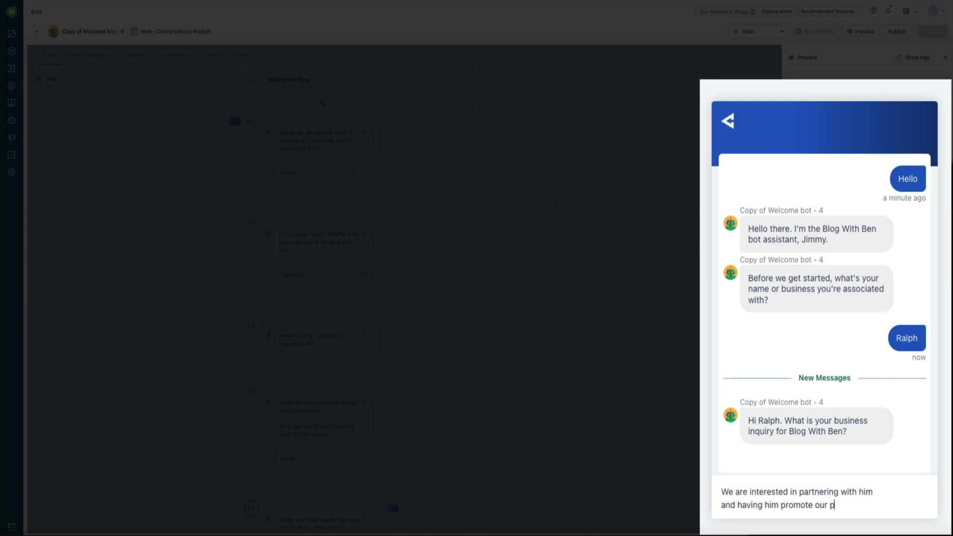
text(roducts.)
key(Return)
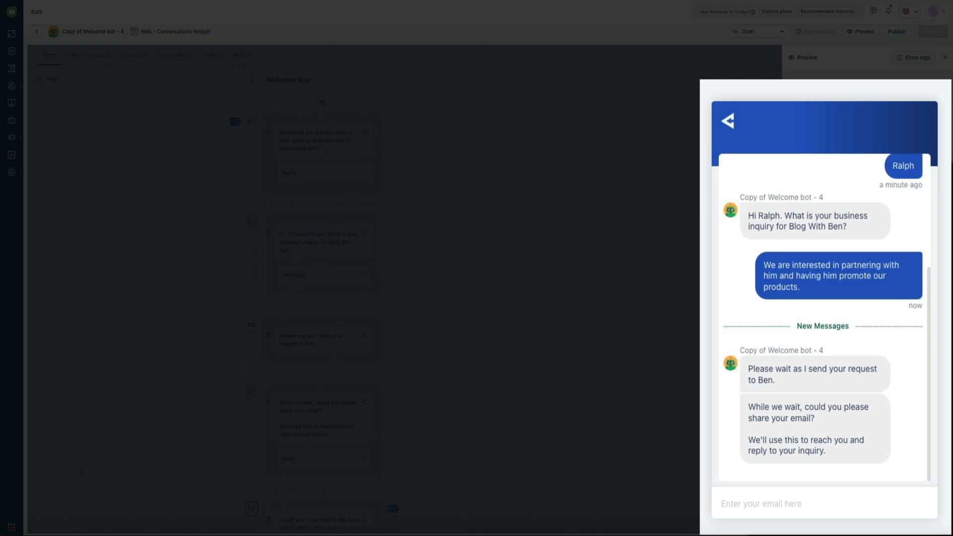
Give the bot the visitor's email address and answer 'yes' to its anything-else question.
click(743, 505)
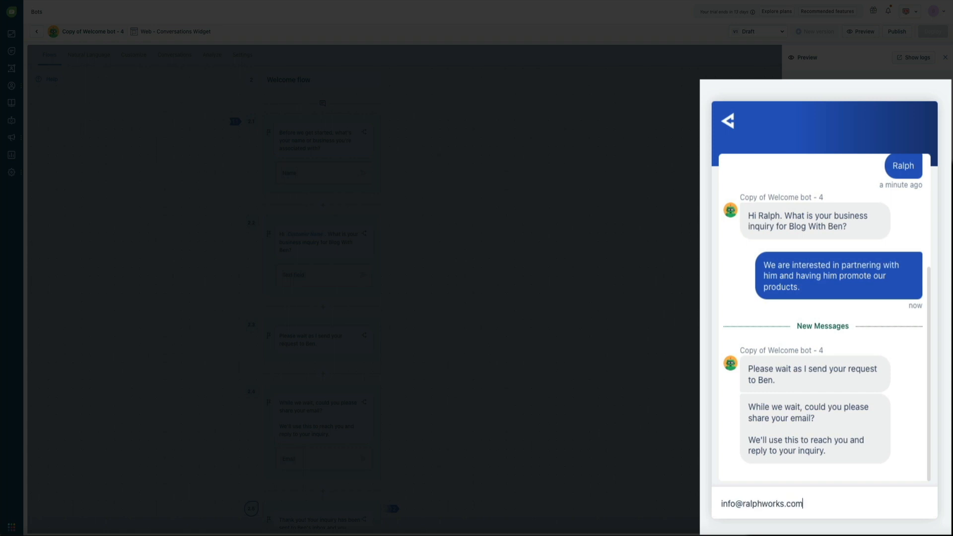
key(Return)
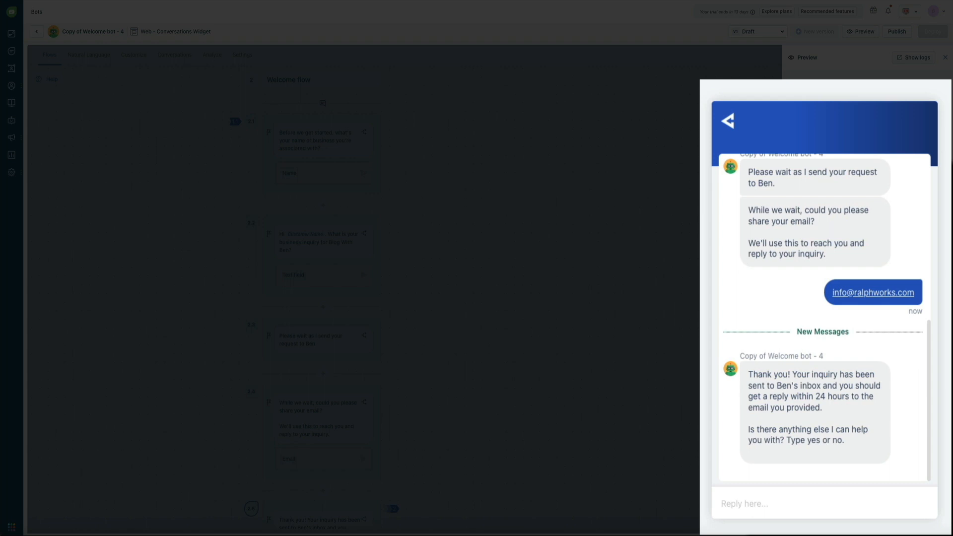
click(746, 509)
text(yes)
key(Return)
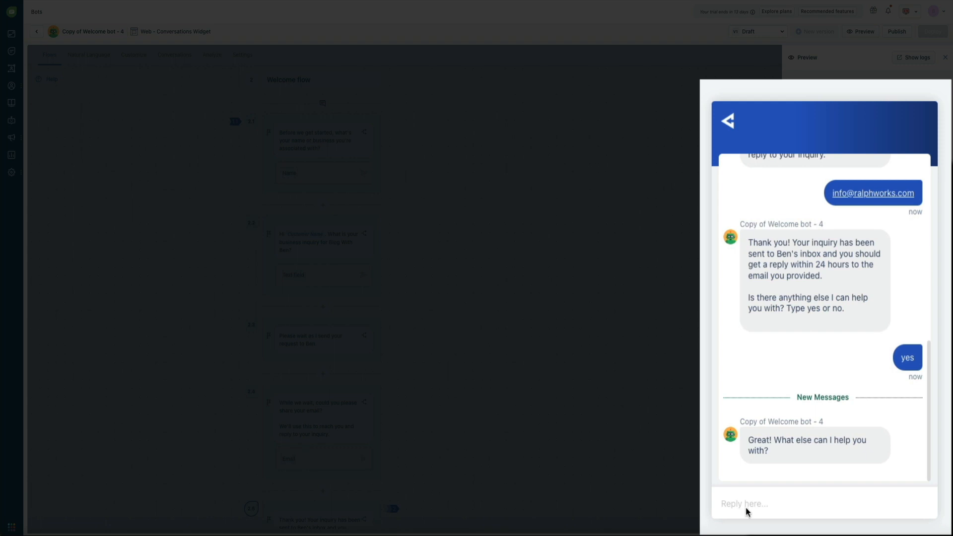
Ask 'Does he offer freelance work for YouTube videos?' and scroll up to review the chat.
text(Does he offer freelance work for YouTube videos?)
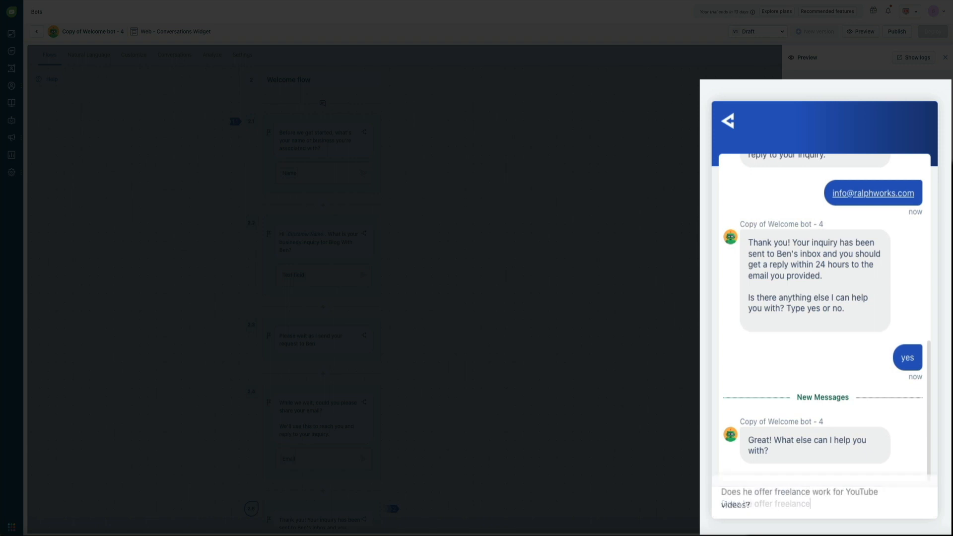
key(Return)
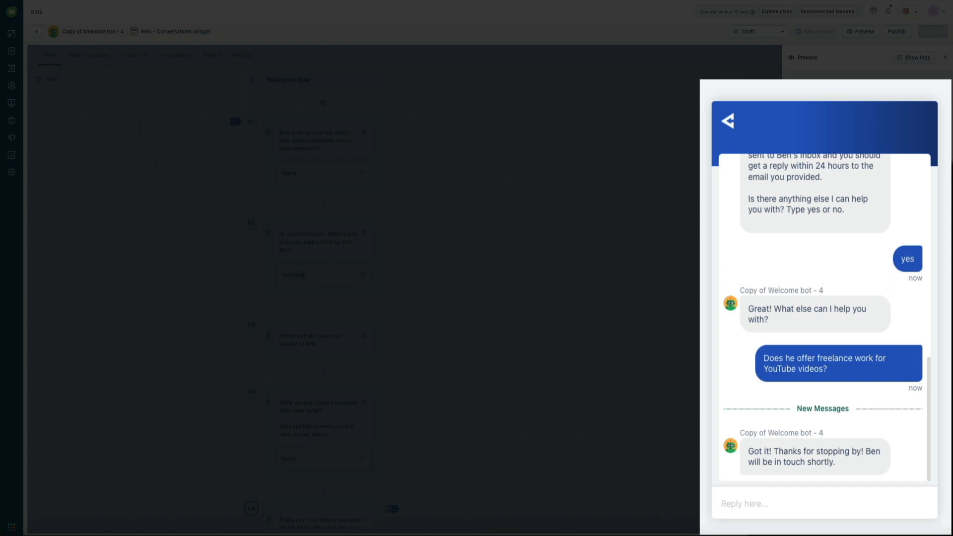
scroll(804, 404, up, 4)
scroll(821, 386, up, 5)
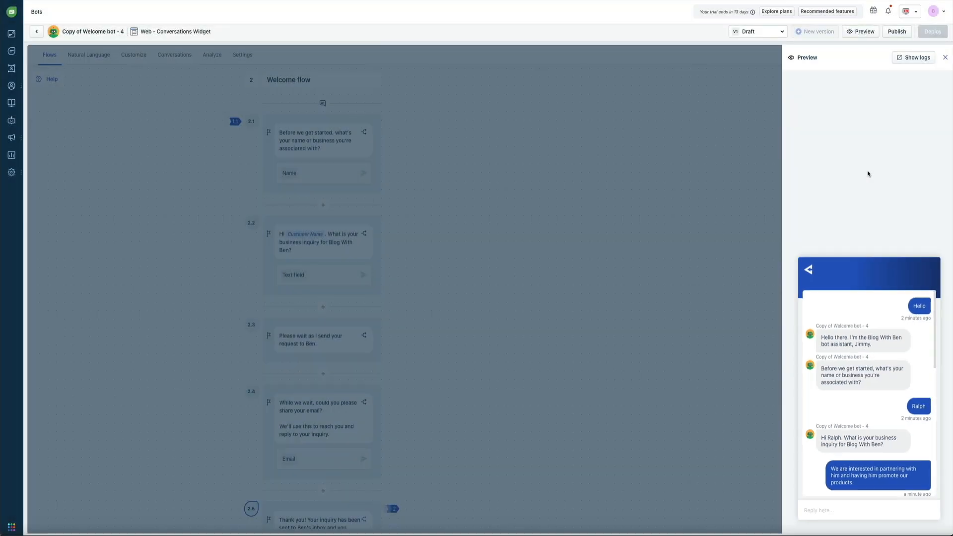
Close the test chat, change the bot's name to Jimmy with the orange avatar, and save.
click(945, 57)
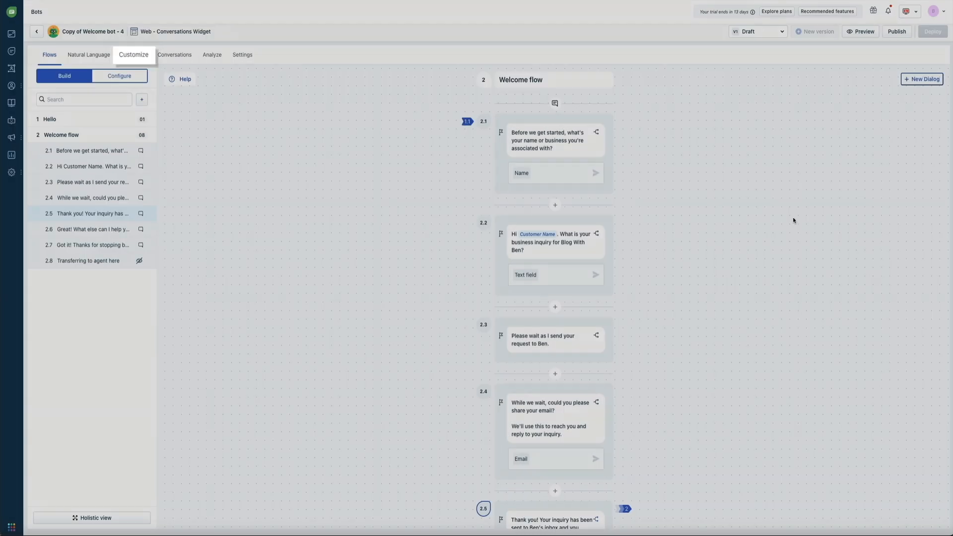
click(135, 60)
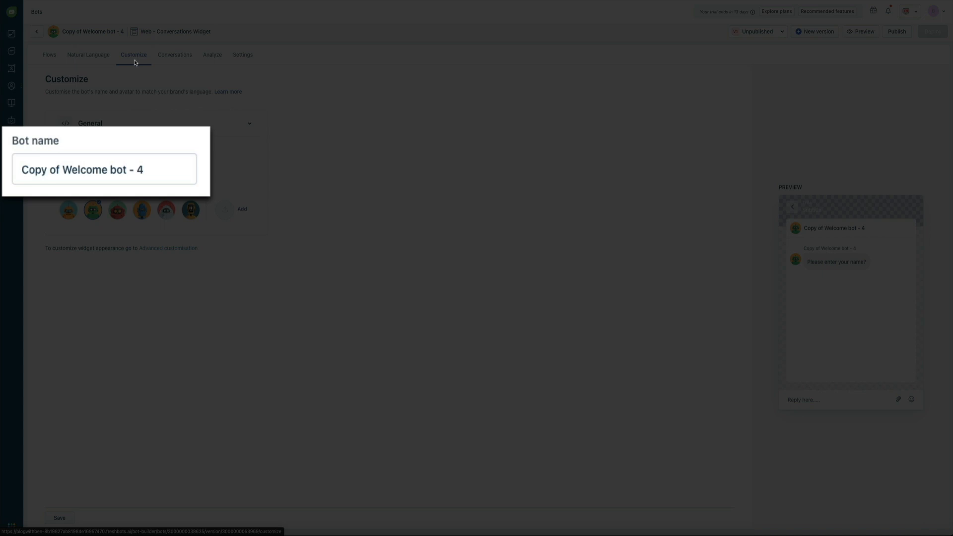
drag(157, 171, 23, 171)
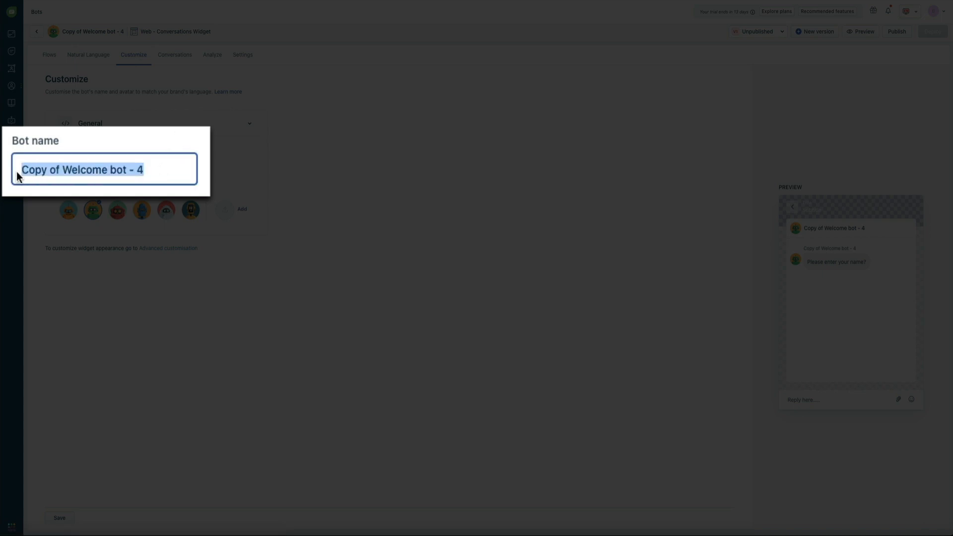
text(Jimmy)
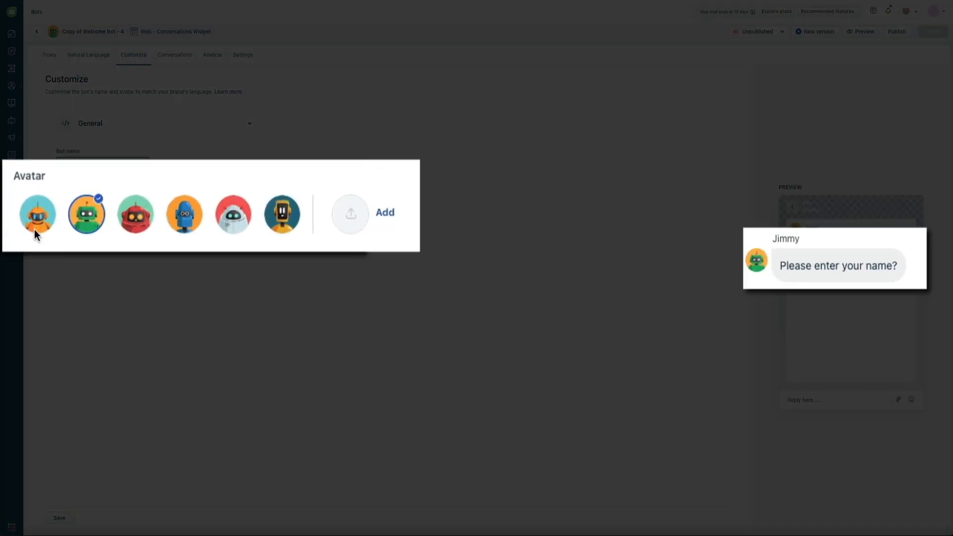
click(28, 225)
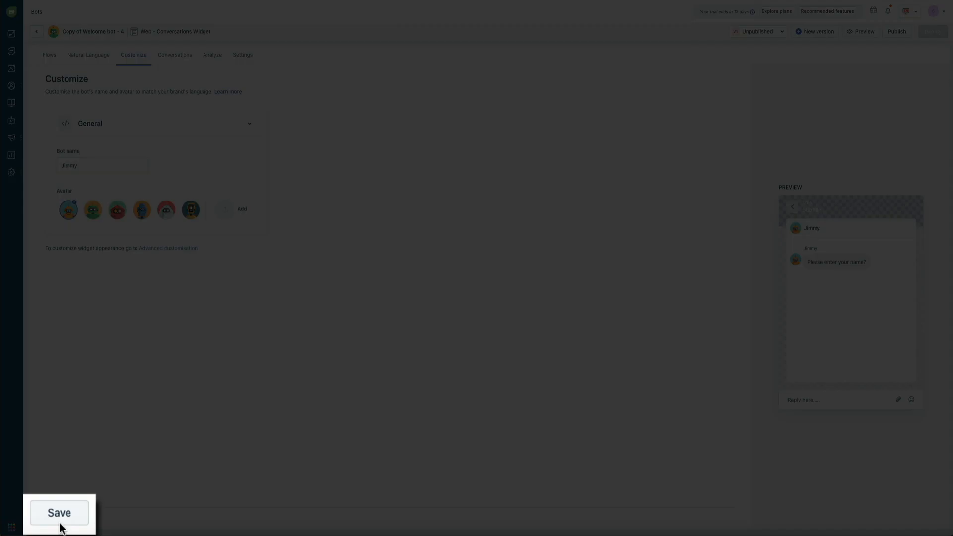
click(60, 522)
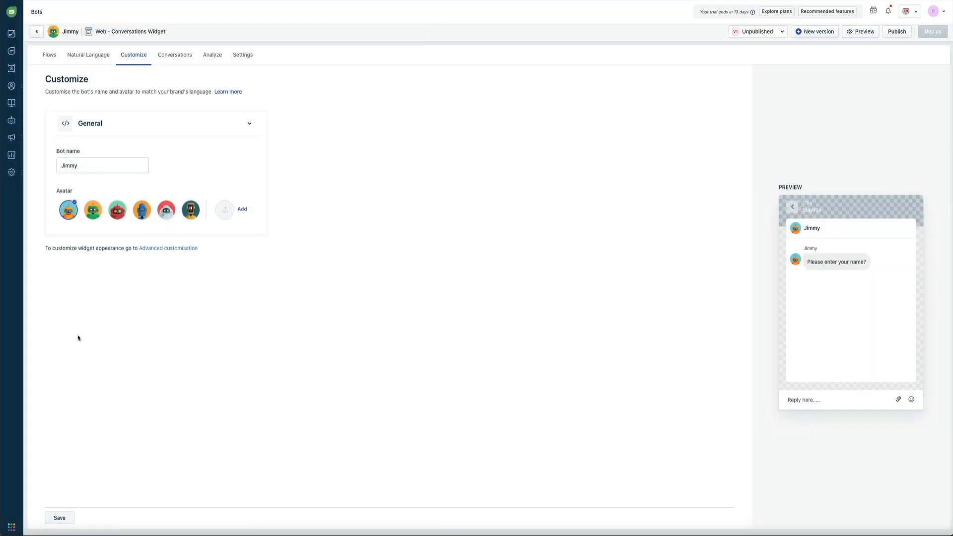
From the Flows tab, preview the bot to confirm it greets as Jimmy, then close the preview.
click(49, 56)
click(845, 35)
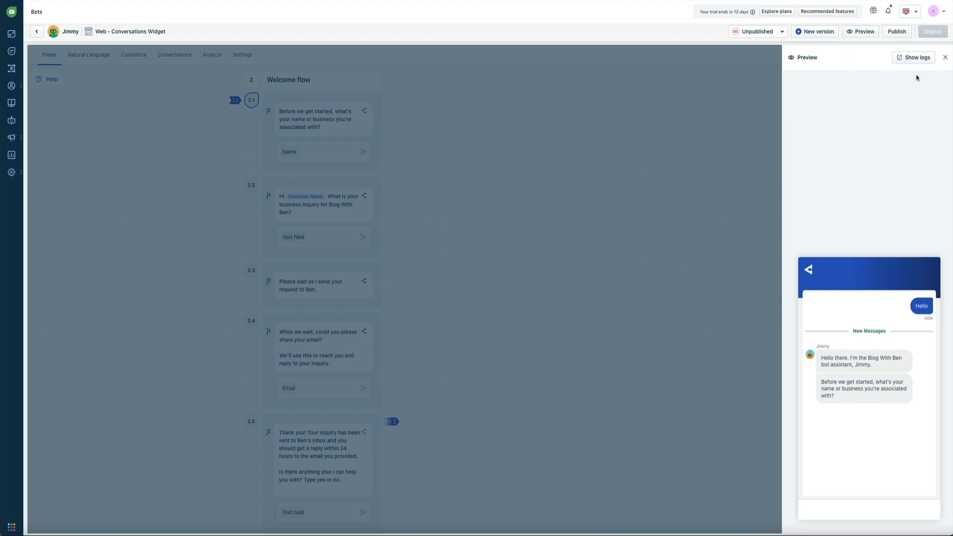
click(945, 57)
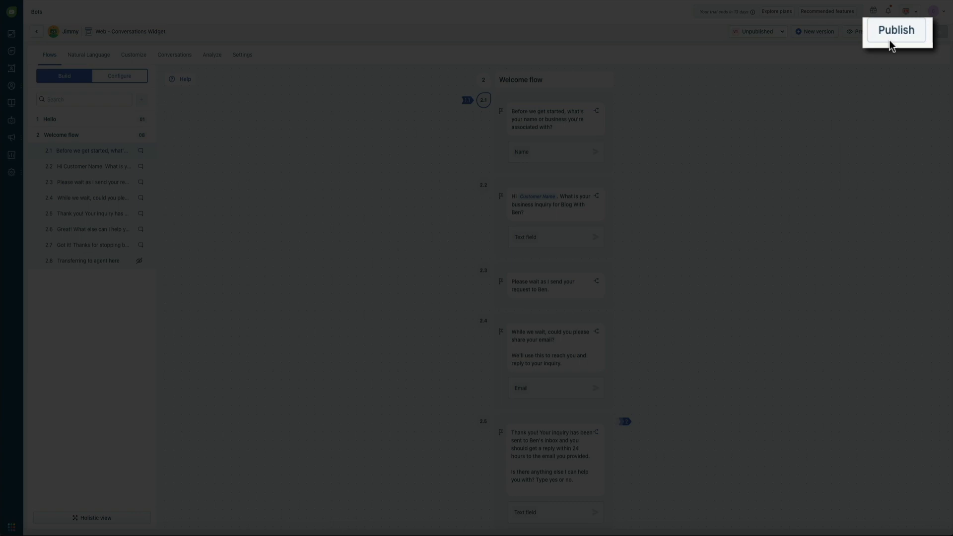
Publish the Jimmy bot version, confirming in the Publish dialog.
click(892, 34)
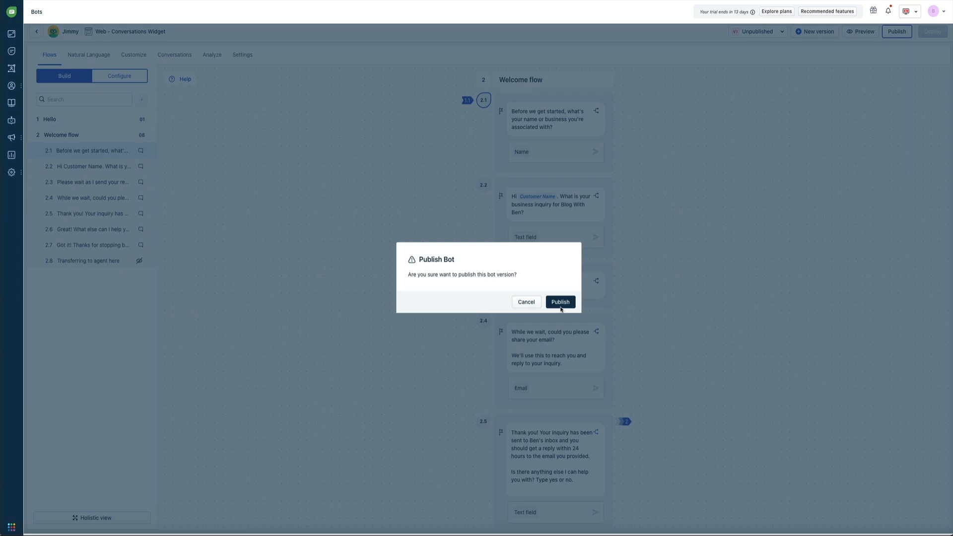
click(560, 303)
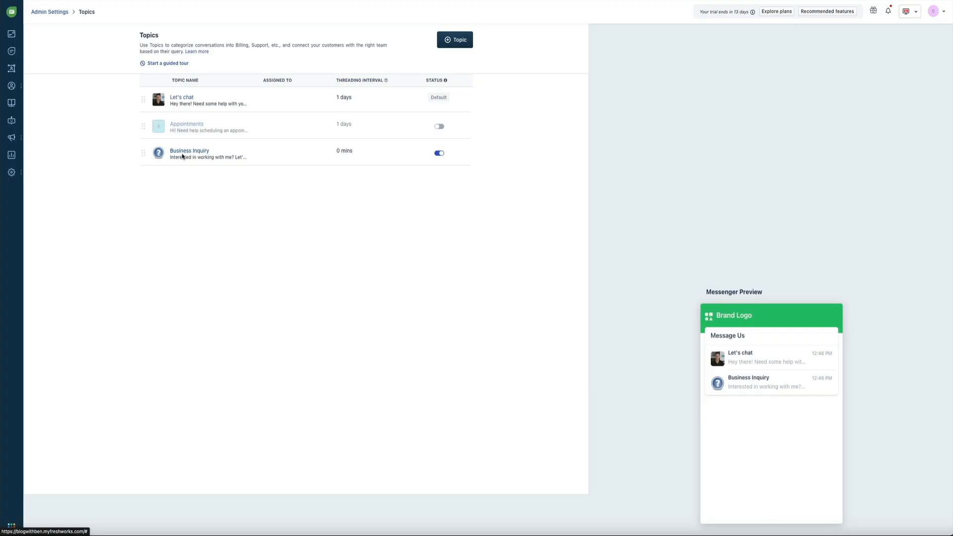
Enable Trigger a bot on the Business Inquiry topic, choose Jimmy, and publish the topic.
click(183, 157)
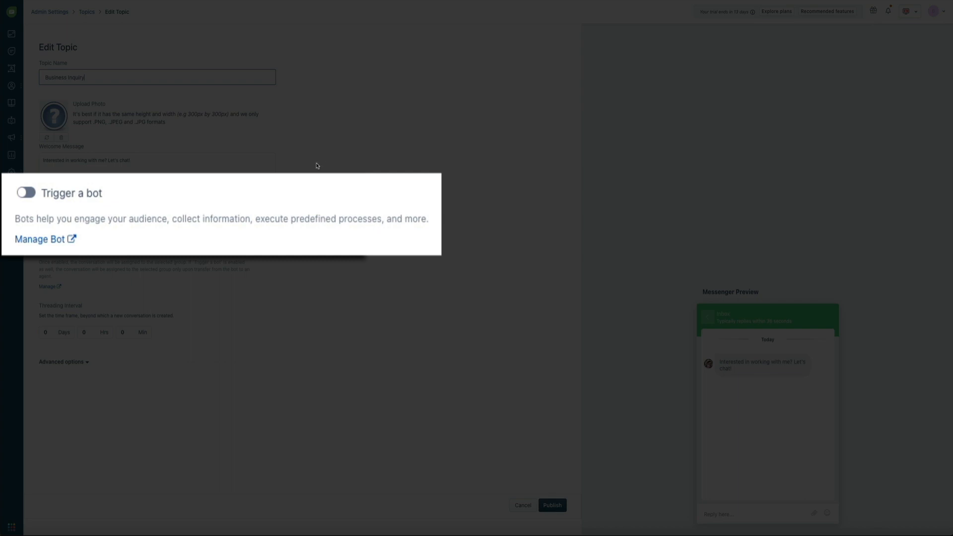
click(28, 198)
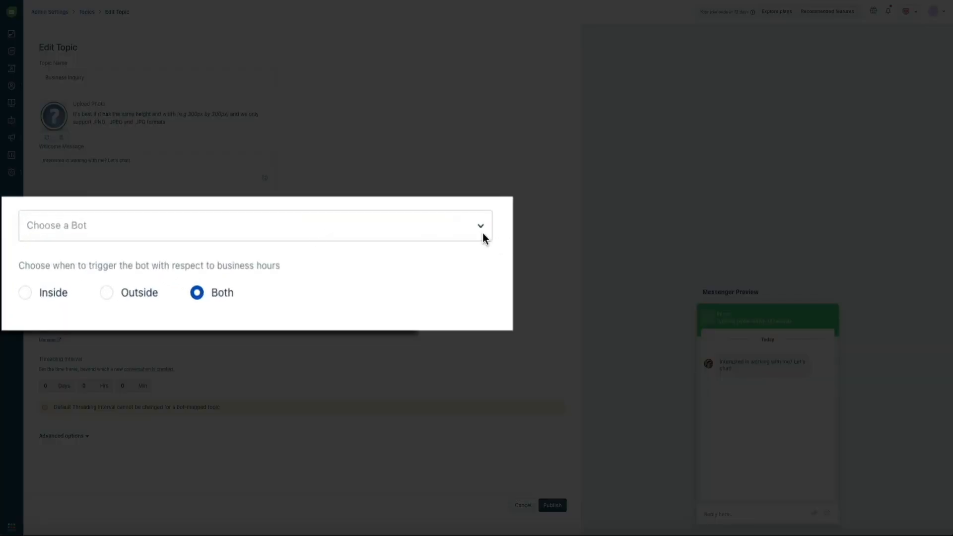
click(481, 232)
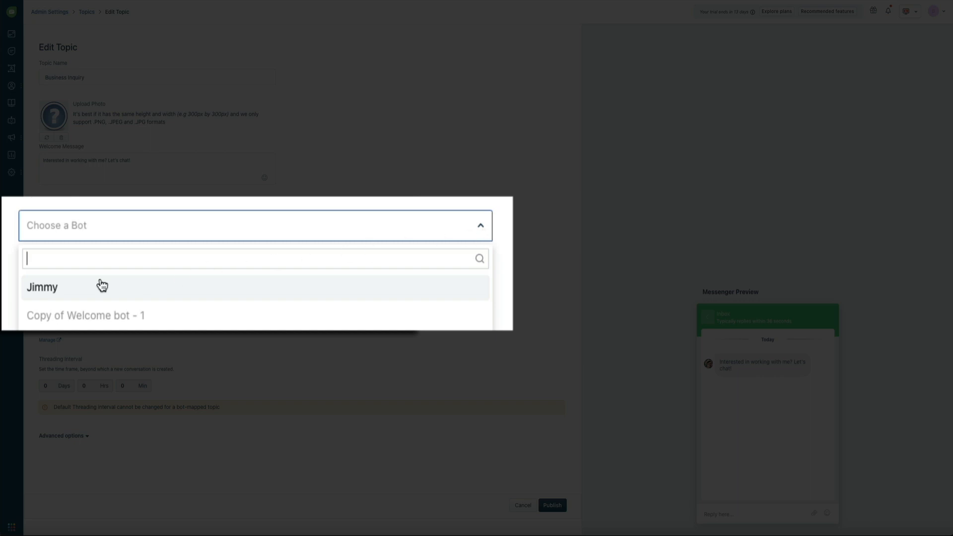
click(59, 291)
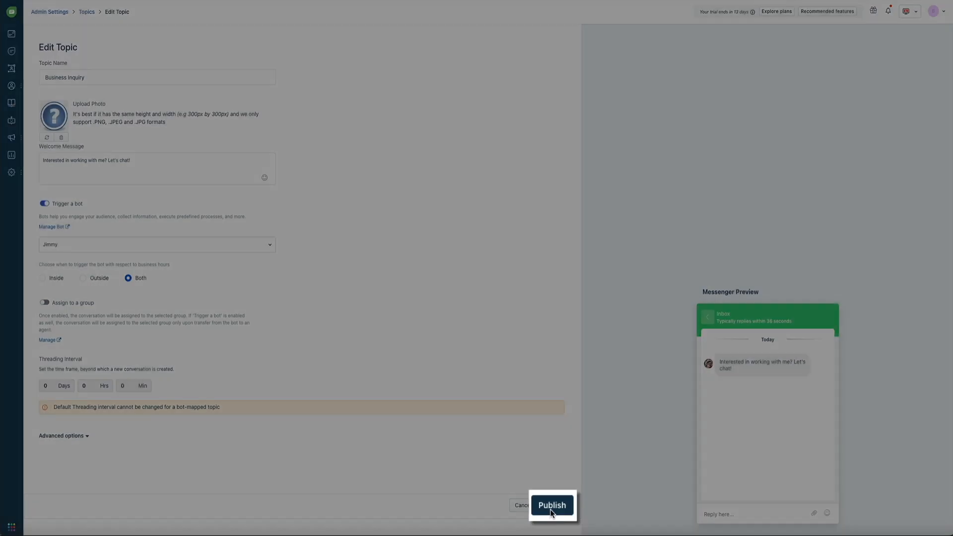
click(550, 511)
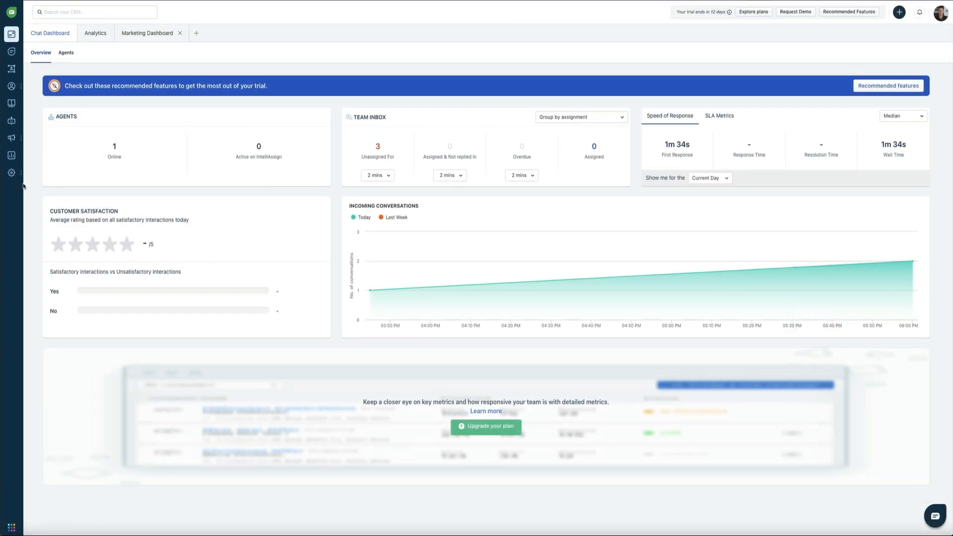
Go to Admin Settings > Web Chat > Default Web Widget's Embed Code tab and open its live preview.
mouse_move(17, 177)
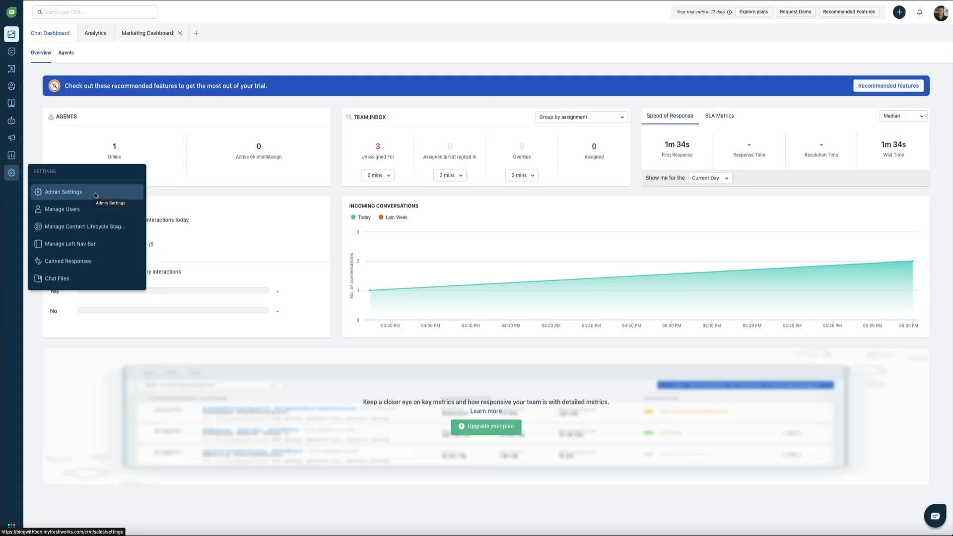
click(95, 196)
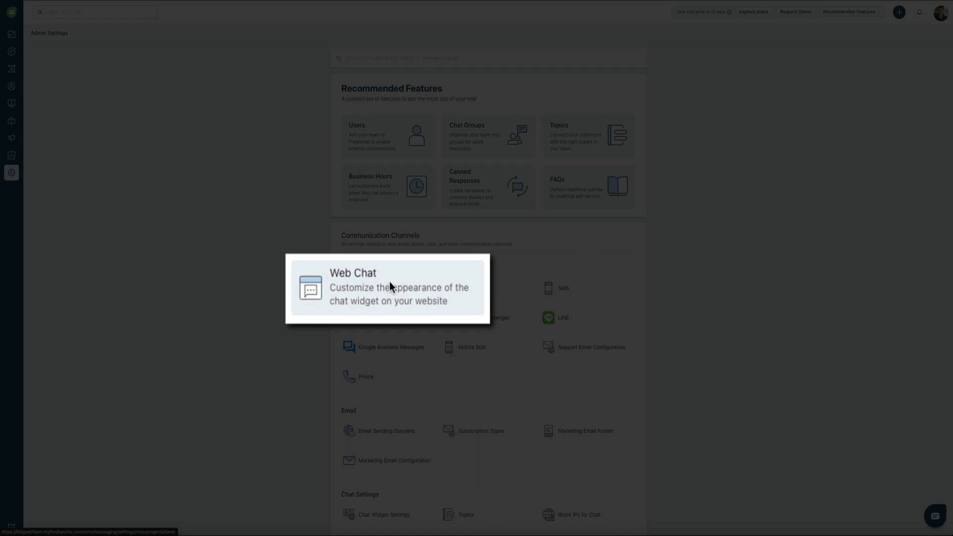
click(389, 283)
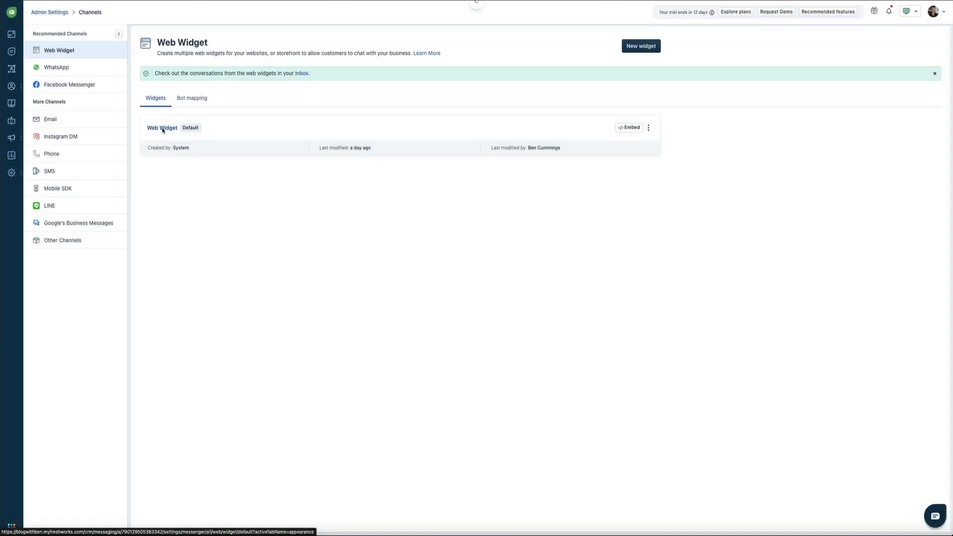
click(162, 130)
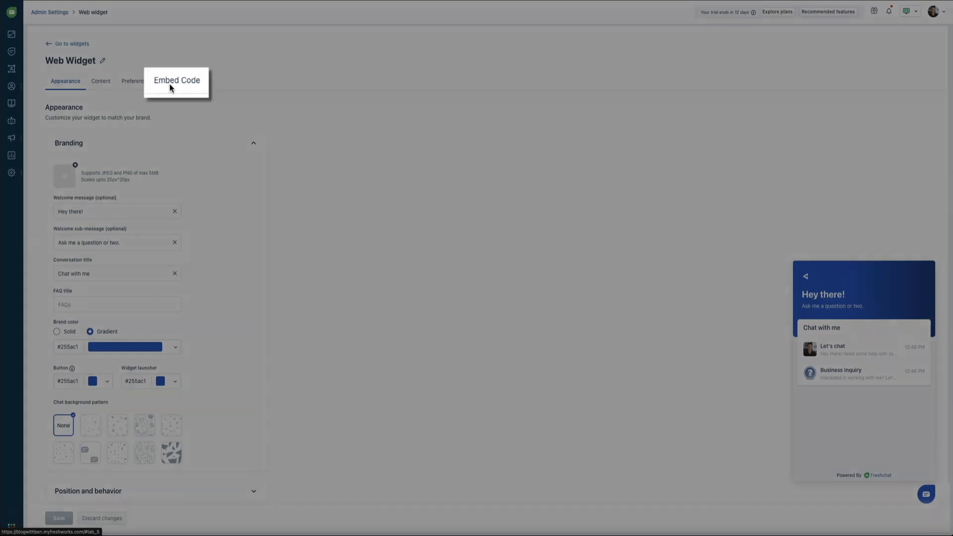
click(168, 84)
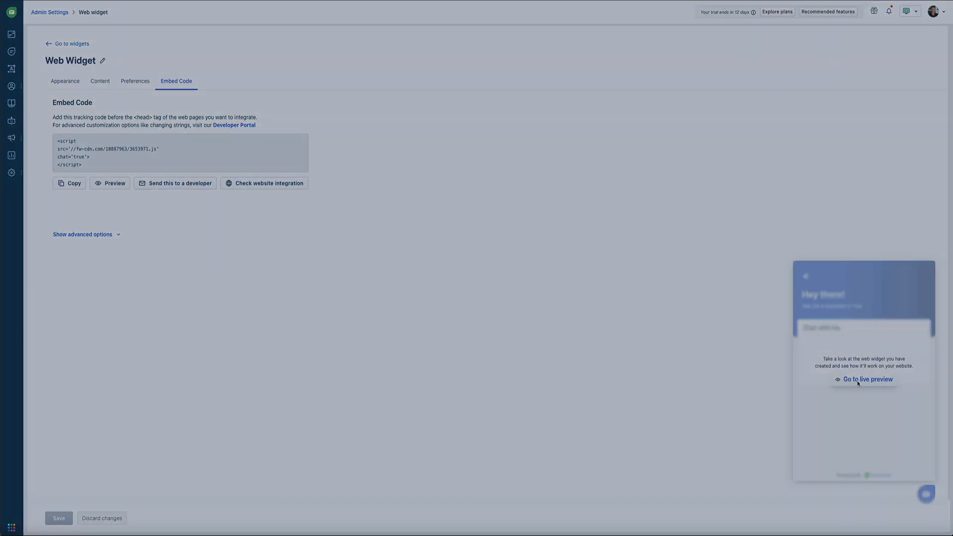
click(856, 382)
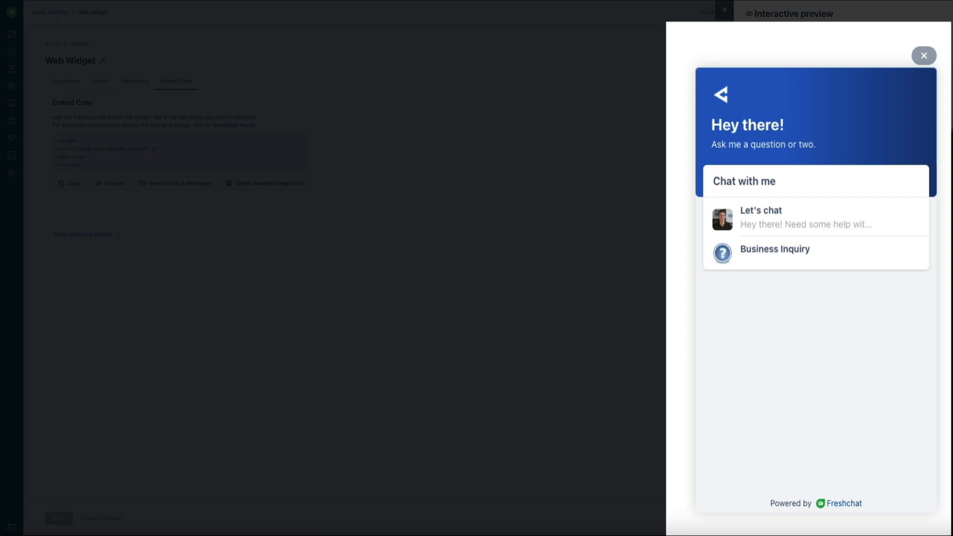
In the preview's Let's chat, ask 'How do I install WordPress?' and decline push notifications.
click(840, 216)
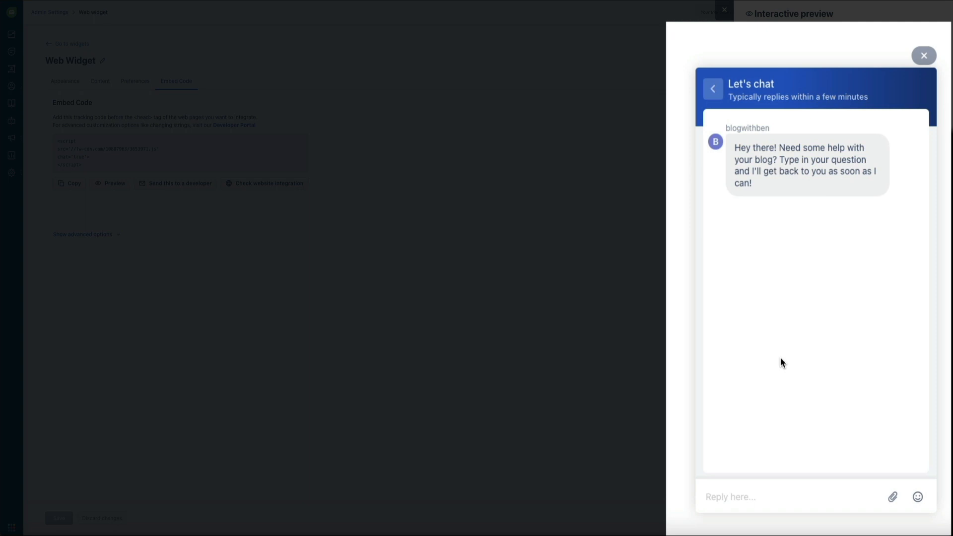
text(How do I install WordPress?)
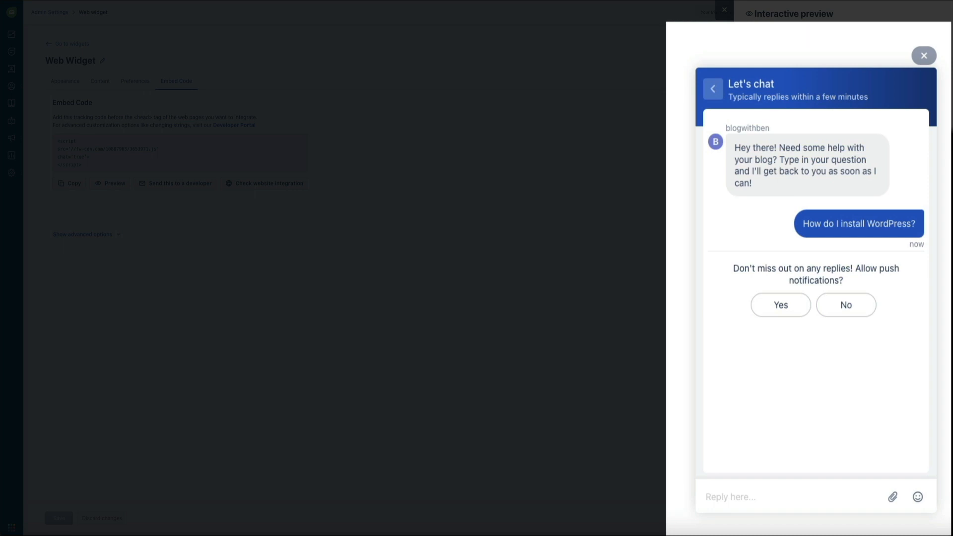
click(851, 310)
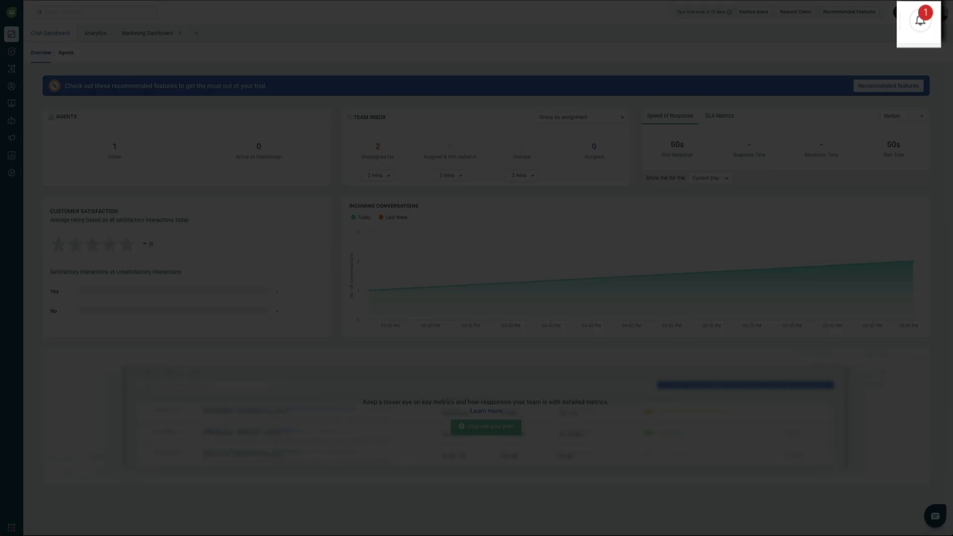
Open the 'New chat conversation started' notification to view the WordPress question in Team Inbox.
click(921, 32)
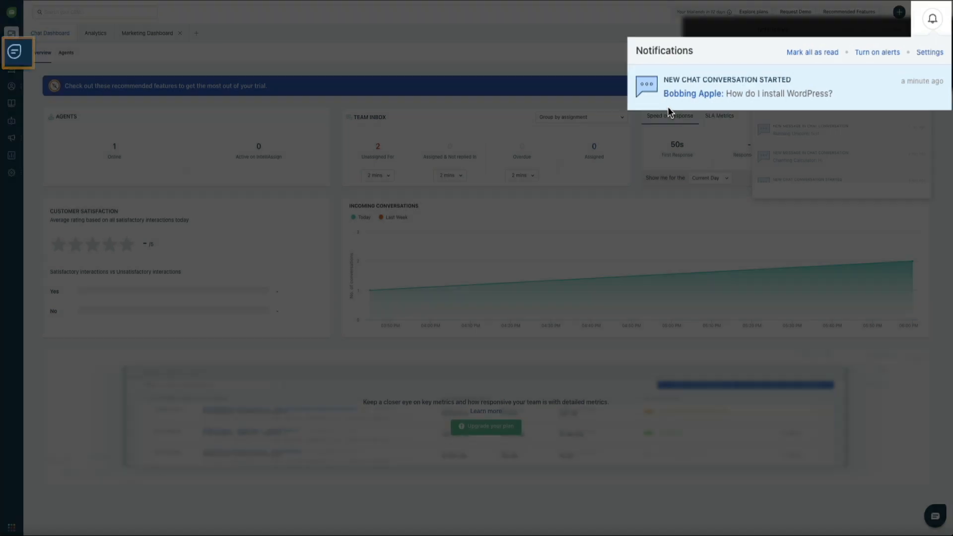
click(774, 62)
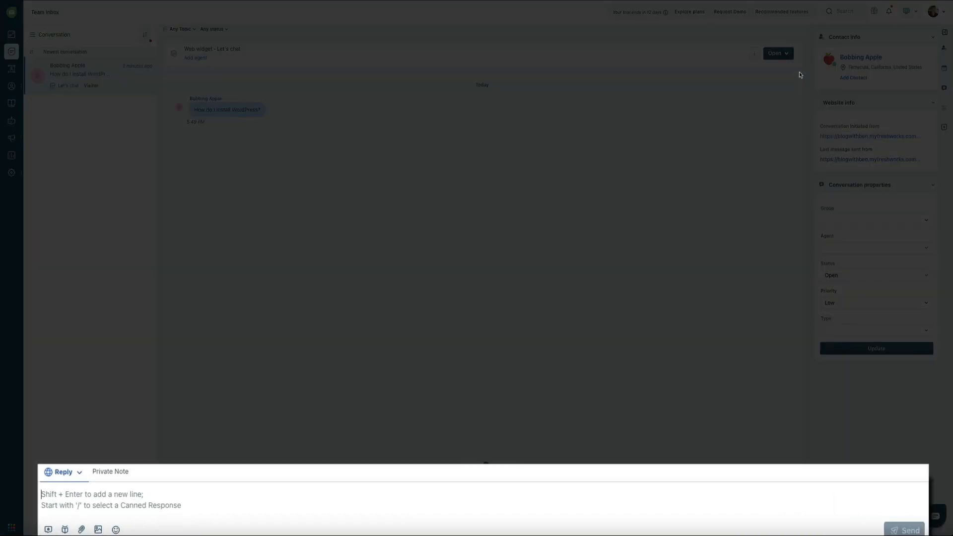
Send the visitor a reply offering a step-by-step video, then close the interactive preview.
text(I have a)
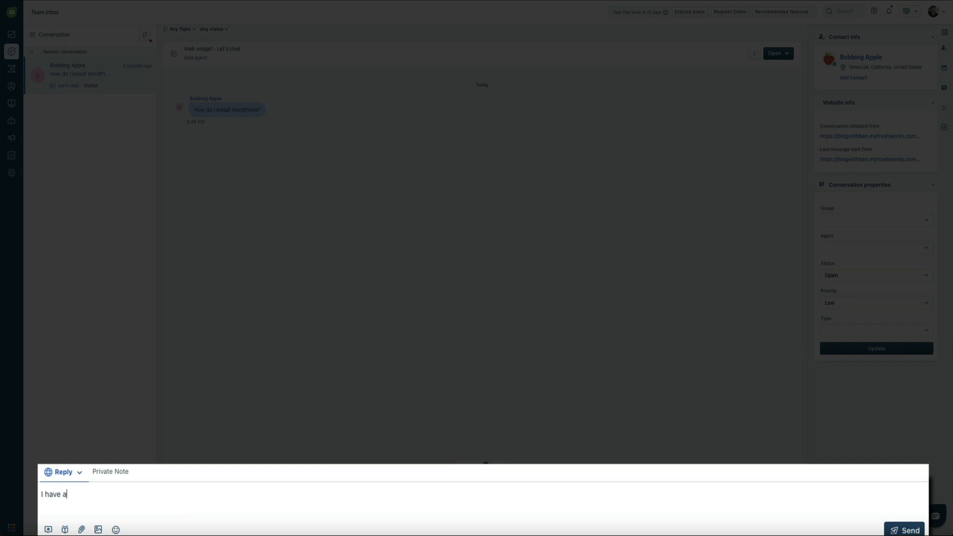
text( step-by-step video that walk)
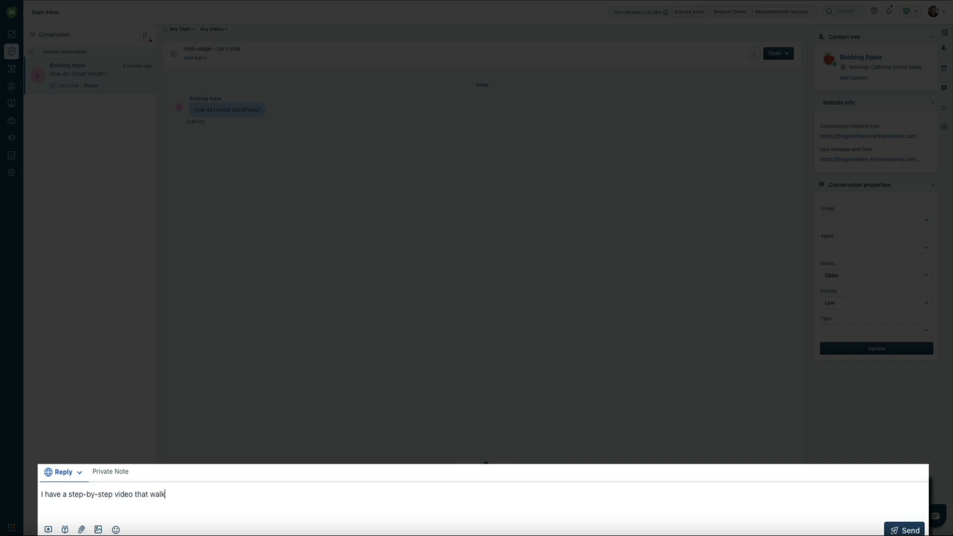
text(s you through the process, yo)
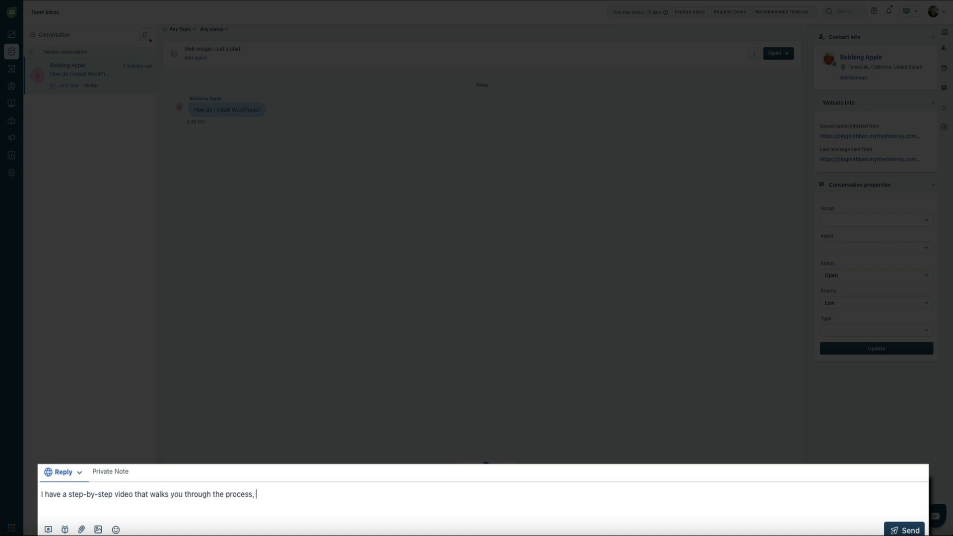
text(uld you be)
key(Tab)
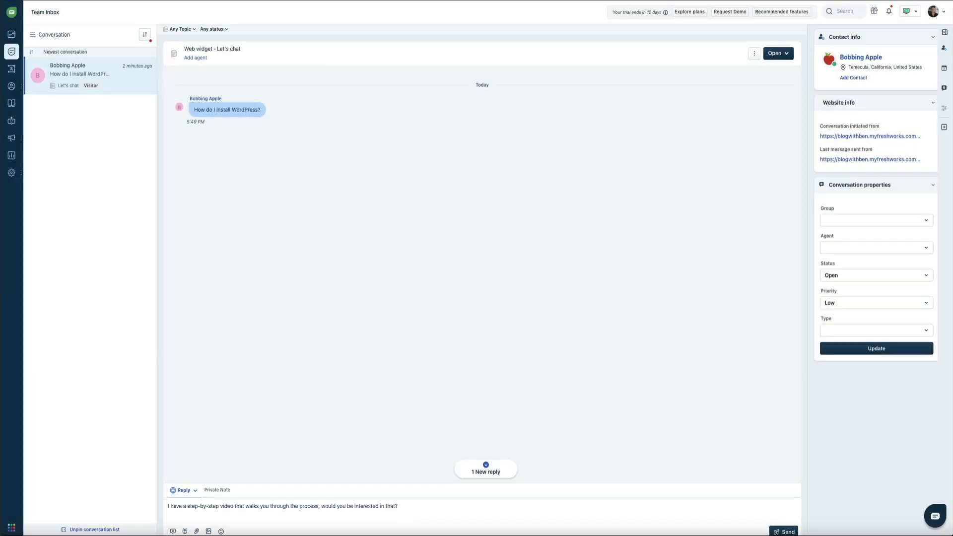
key(Return)
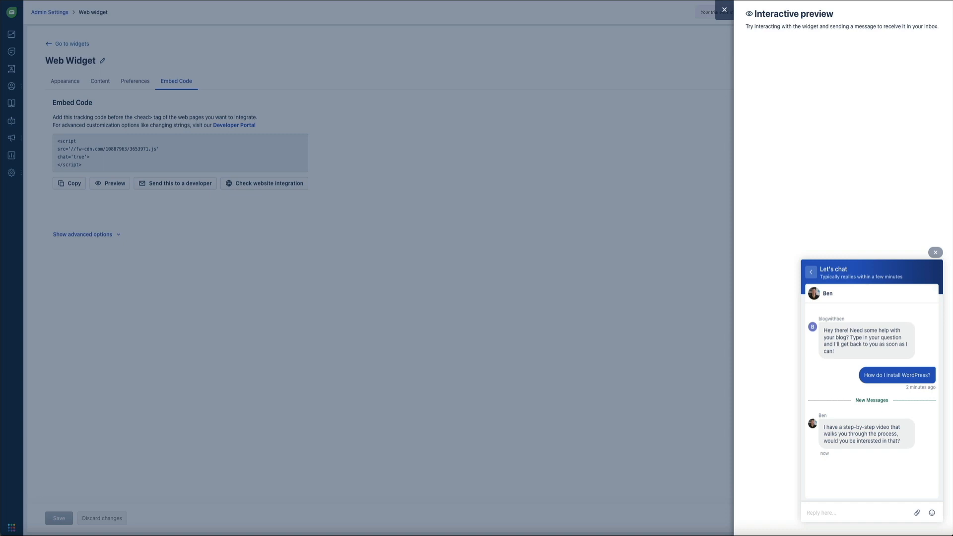
click(724, 11)
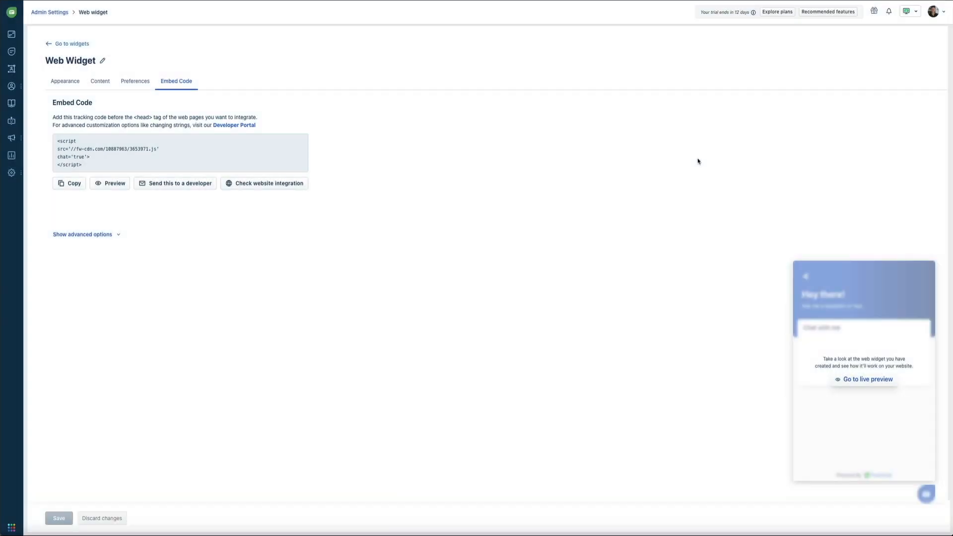
Open Profile Settings from the avatar menu and dismiss the photo upload dialog without changes.
click(942, 15)
click(926, 89)
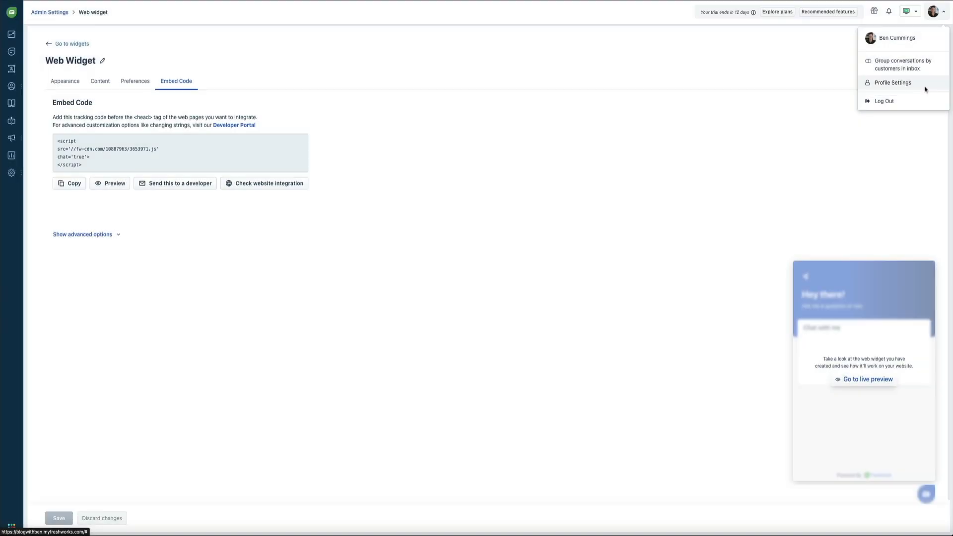
click(925, 88)
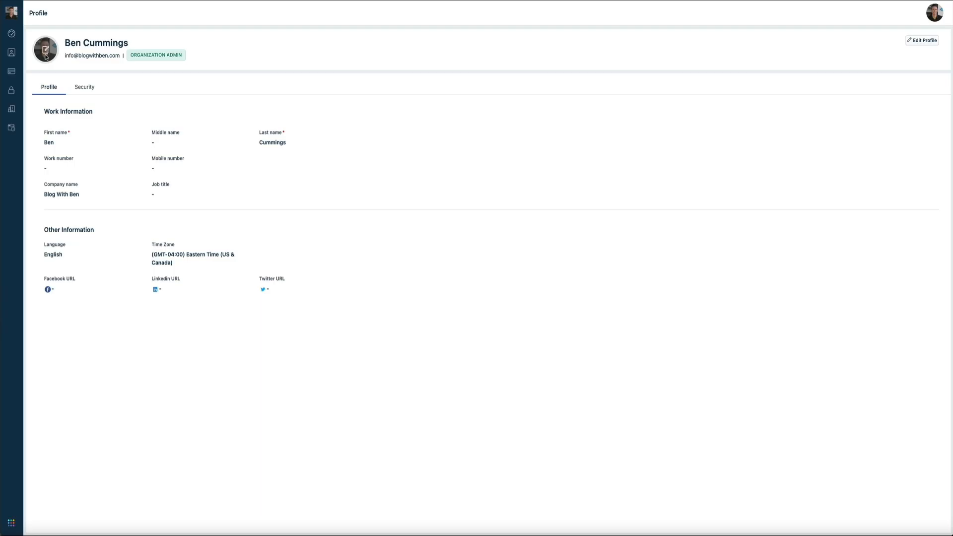
click(45, 56)
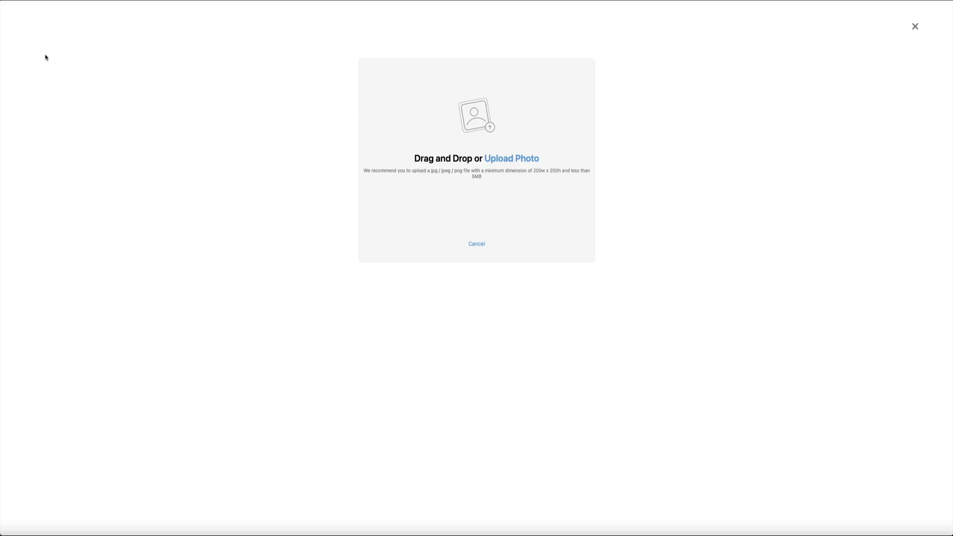
click(915, 26)
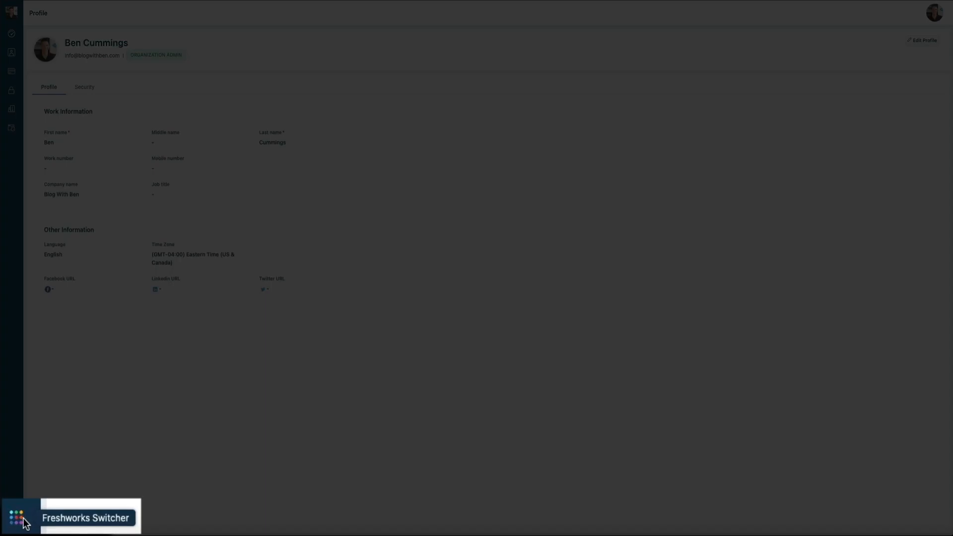
Switch to the CRM account and open the default Web Widget's Embed Code via Admin Settings > Web Chat.
click(19, 519)
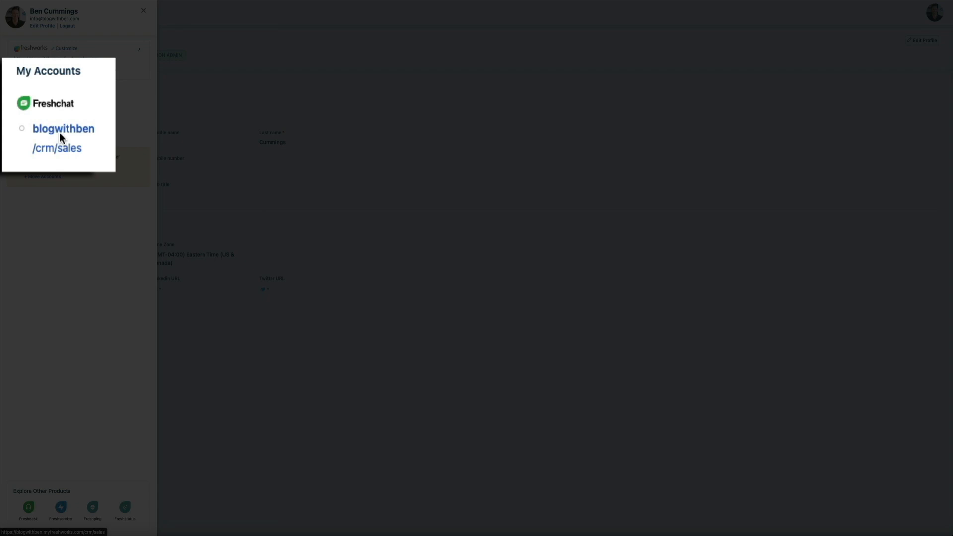
click(35, 126)
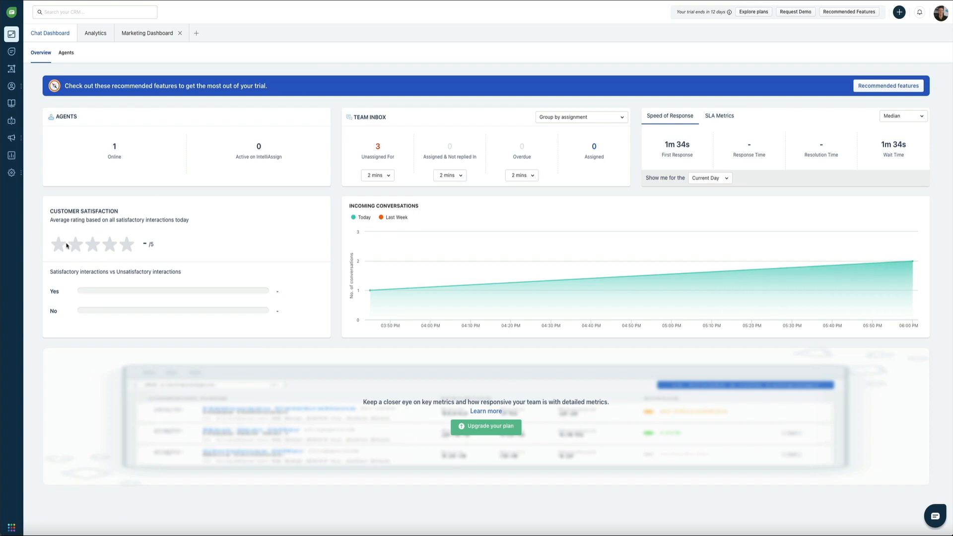
mouse_move(17, 176)
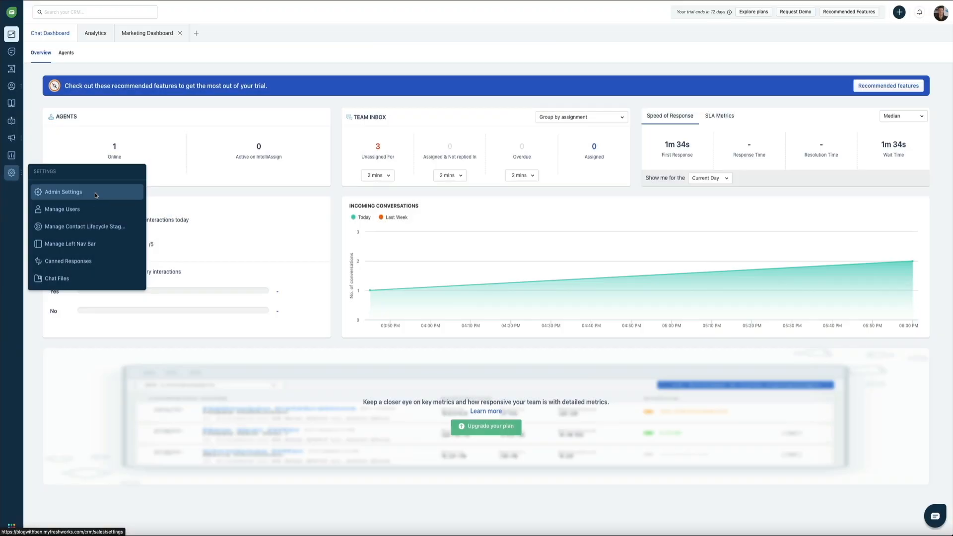
click(96, 195)
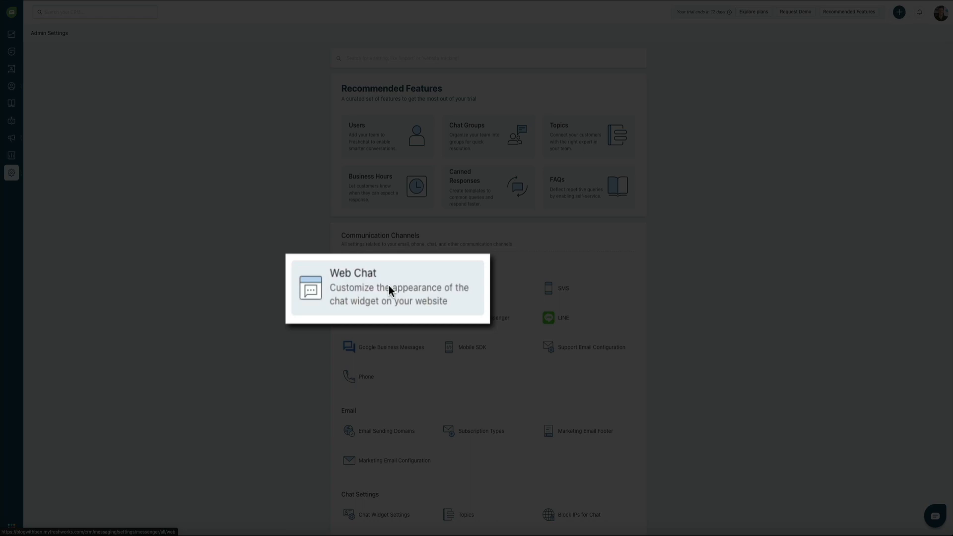
click(388, 283)
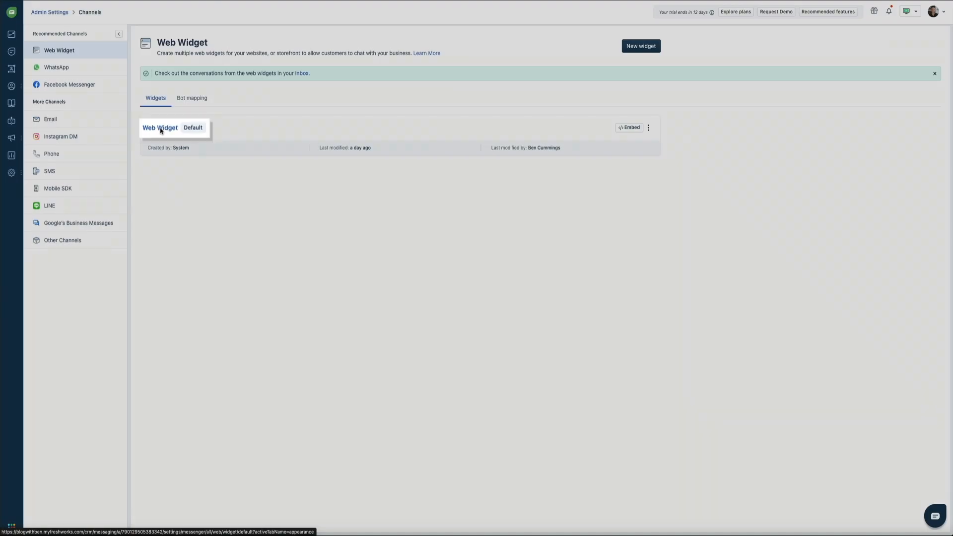
click(151, 128)
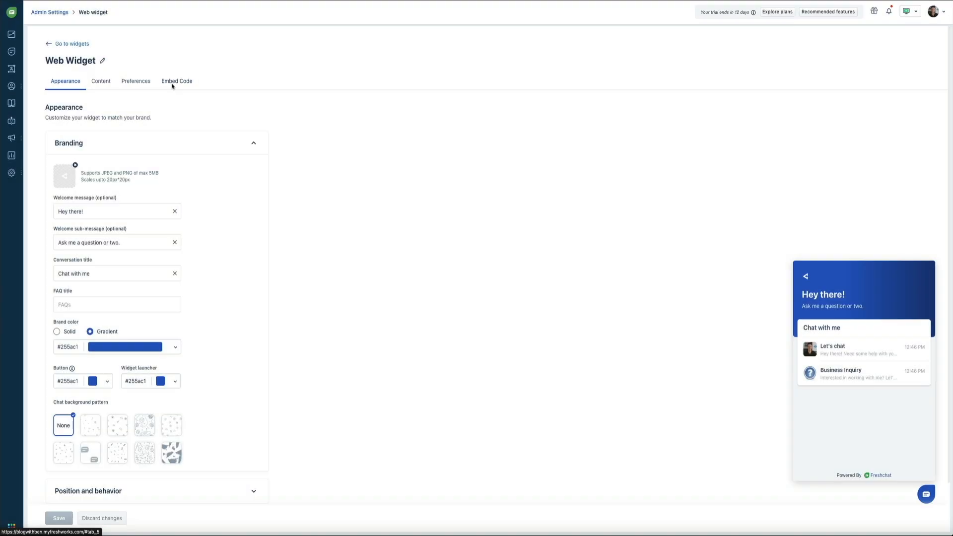
click(172, 84)
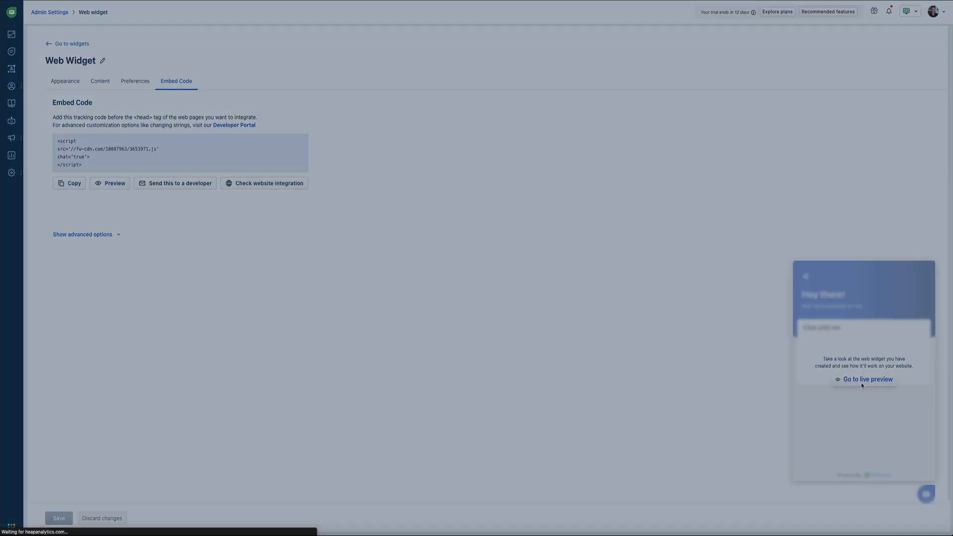
click(862, 387)
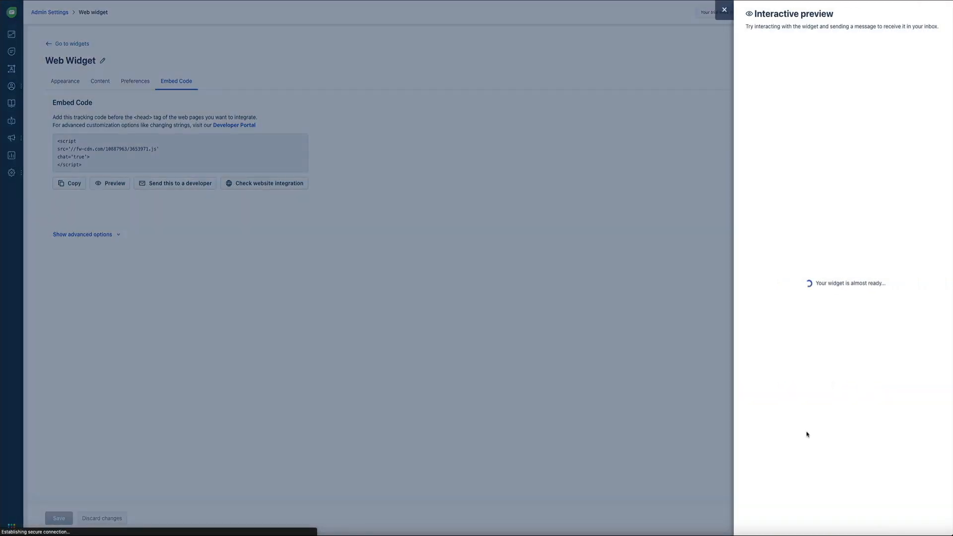
click(886, 344)
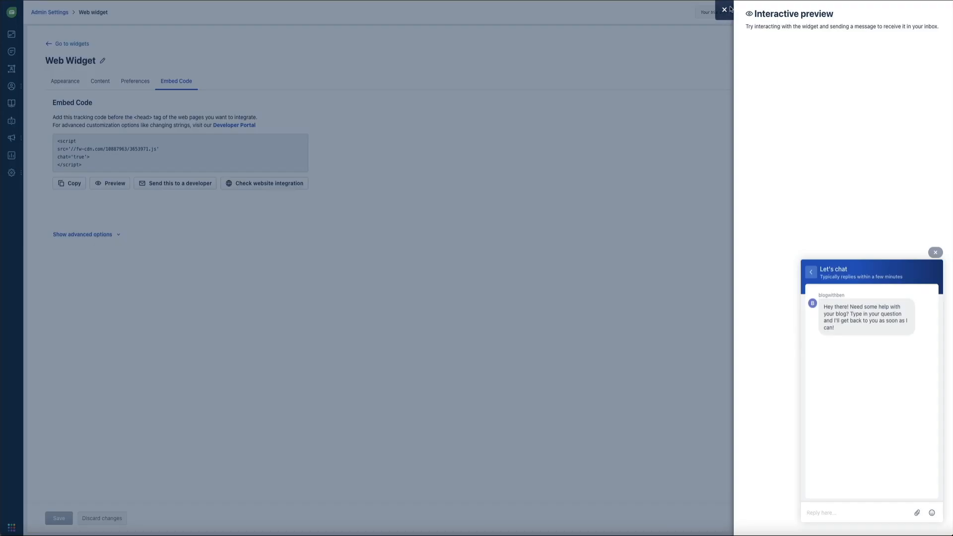
click(724, 10)
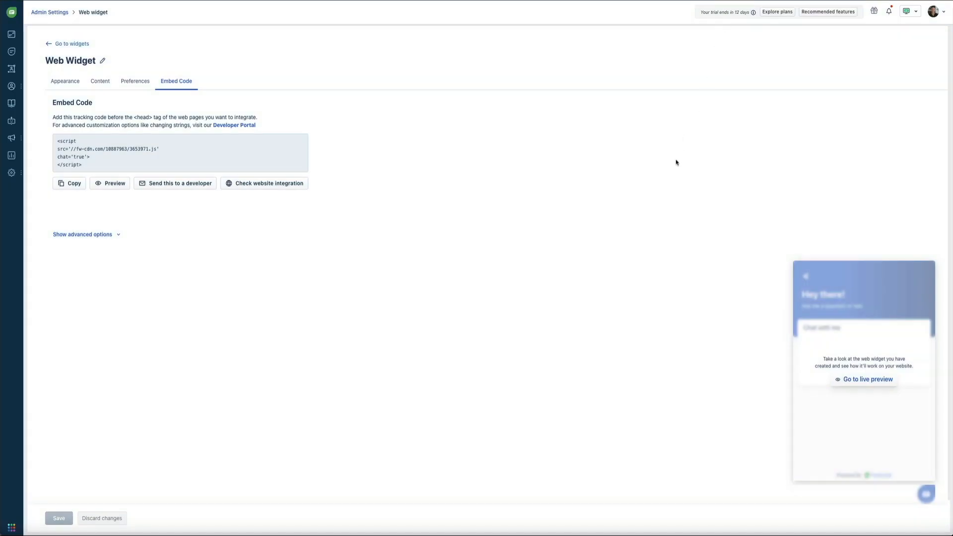
Search Admin Settings for 'chat widget' and open Chat Widget Settings at the Name and Domain tab.
mouse_move(17, 177)
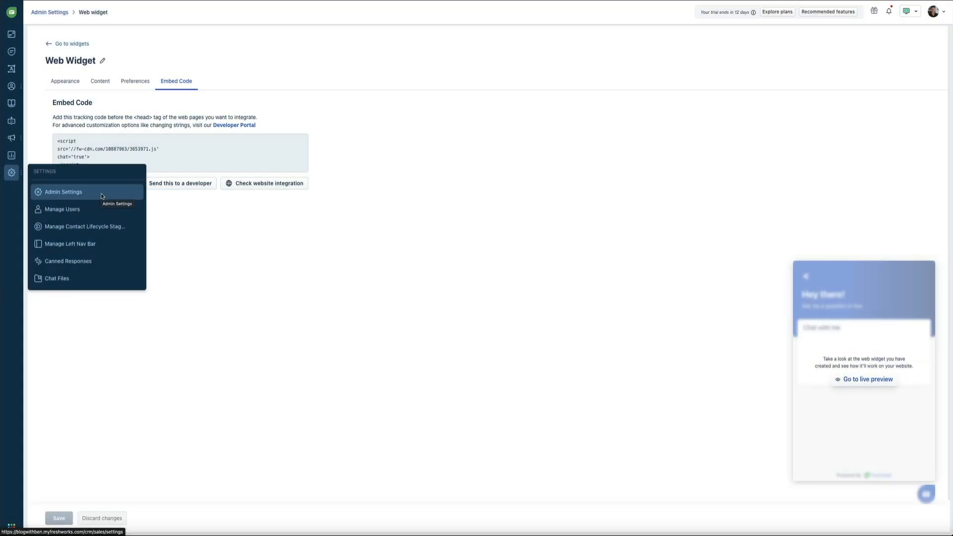
click(102, 197)
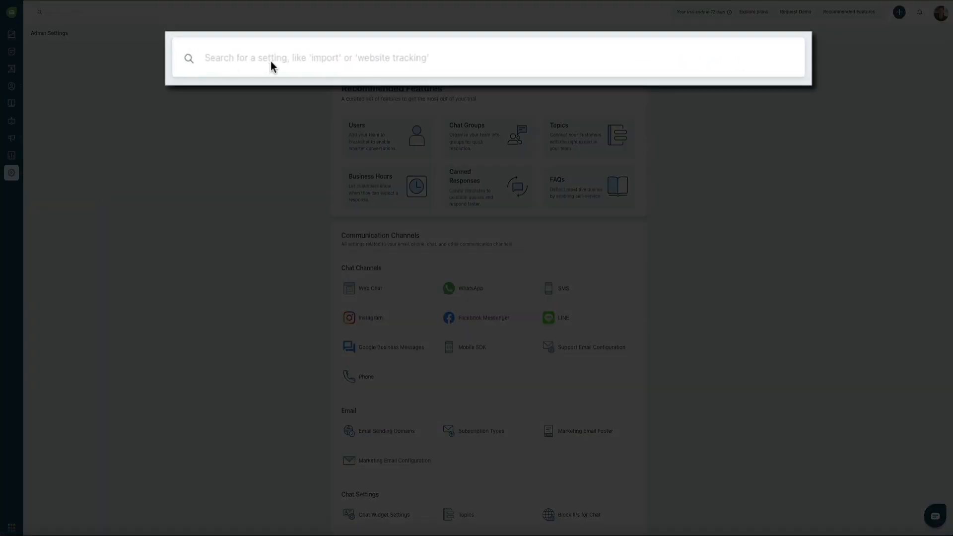
text(chat wid)
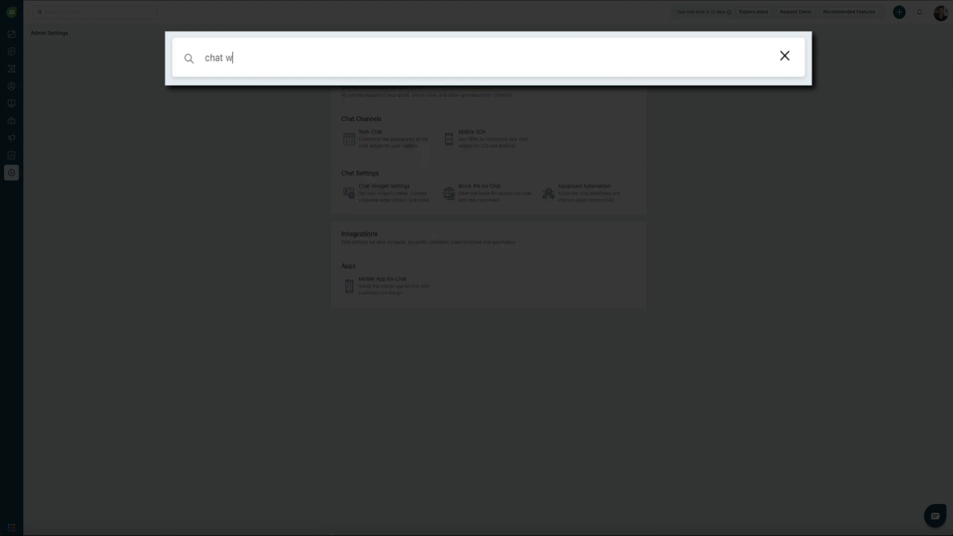
text(get)
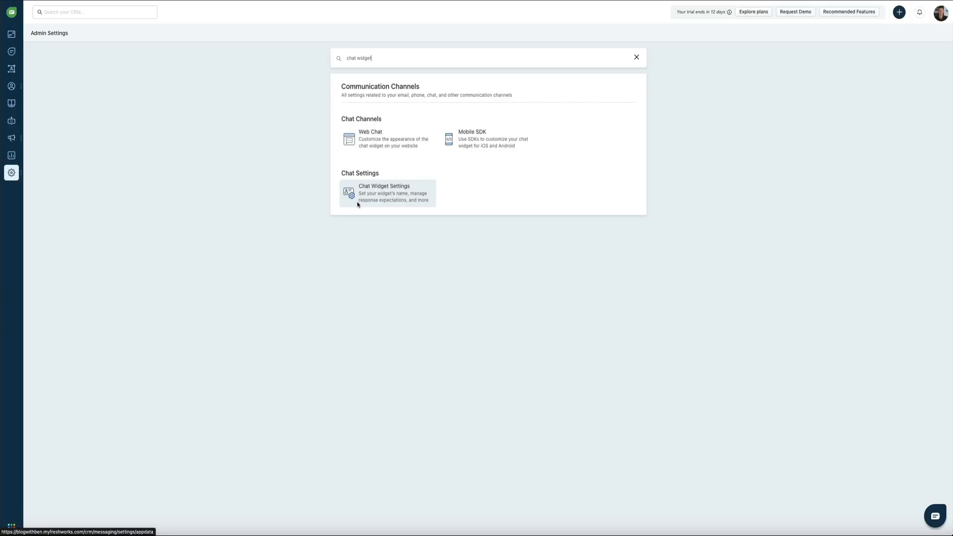
click(357, 203)
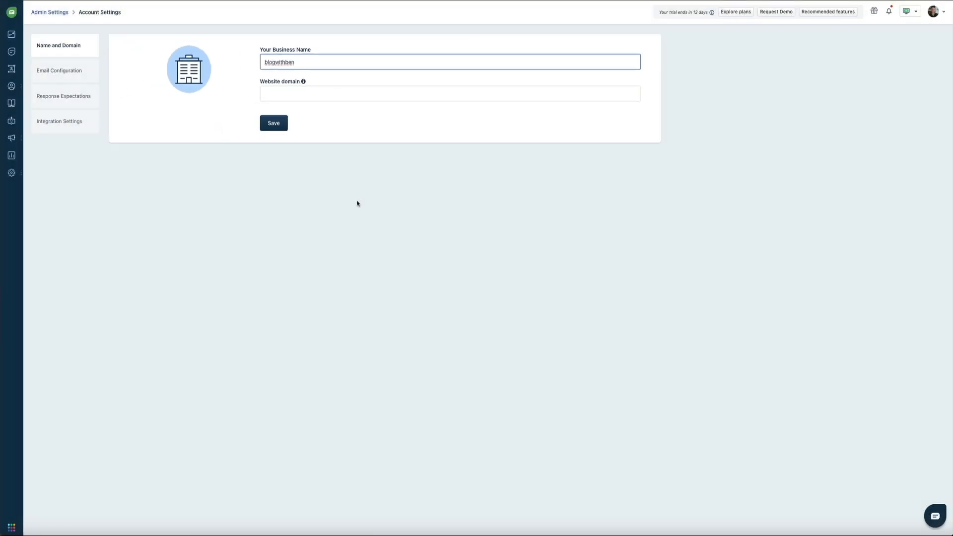
Replace the business name 'blogwithben' with 'Blog With Ben'.
drag(304, 66, 249, 65)
text(Blog With Be)
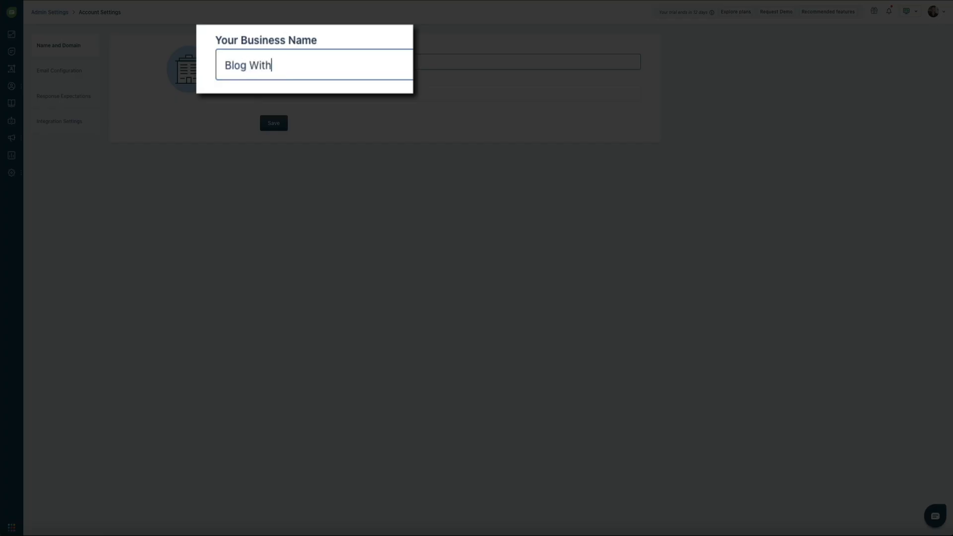
text(n)
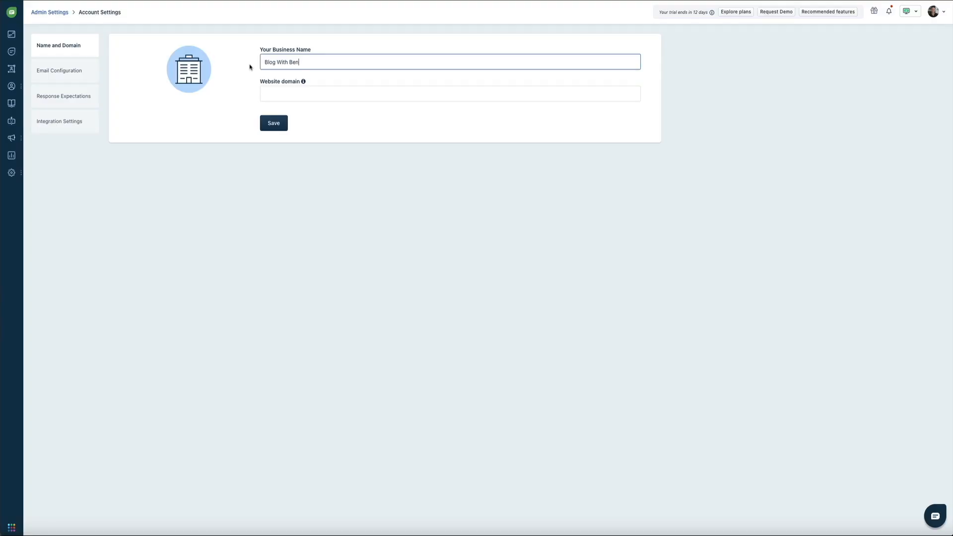
mouse_move(191, 72)
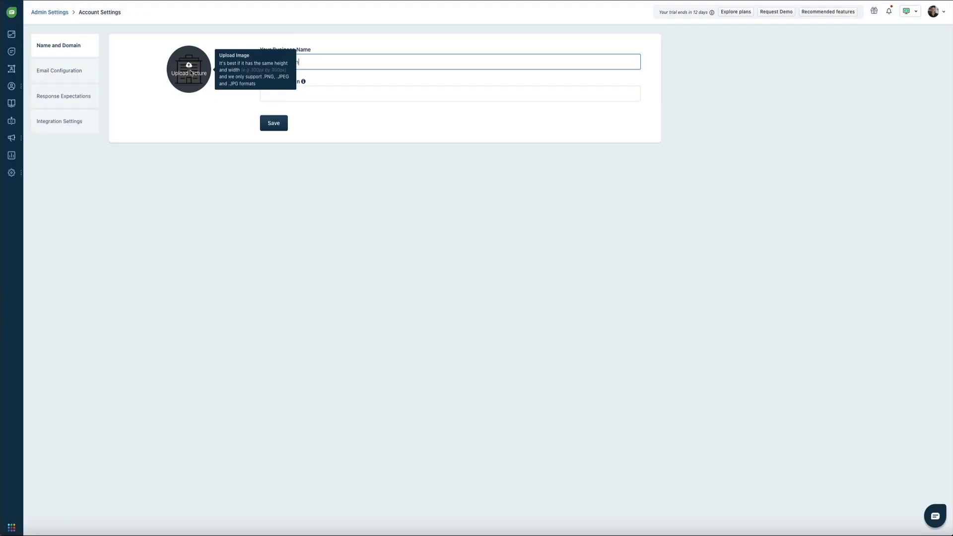
Upload the headshot as the business picture and save it with the name 'Blog With Ben'.
click(191, 72)
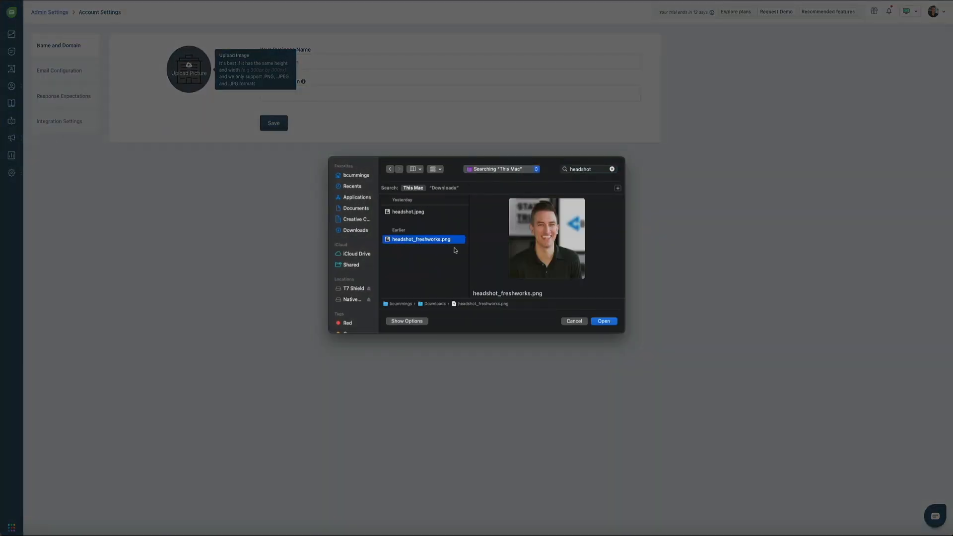
click(604, 321)
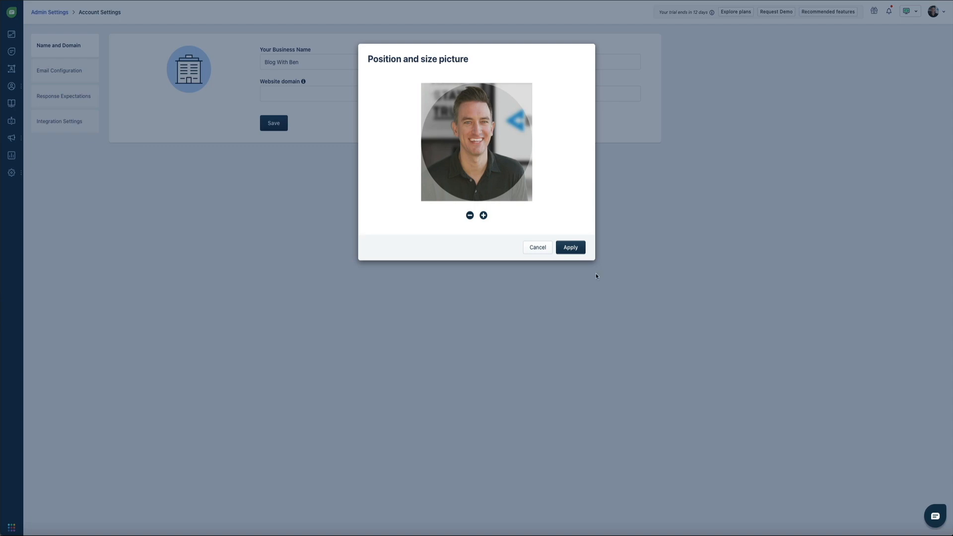
click(577, 249)
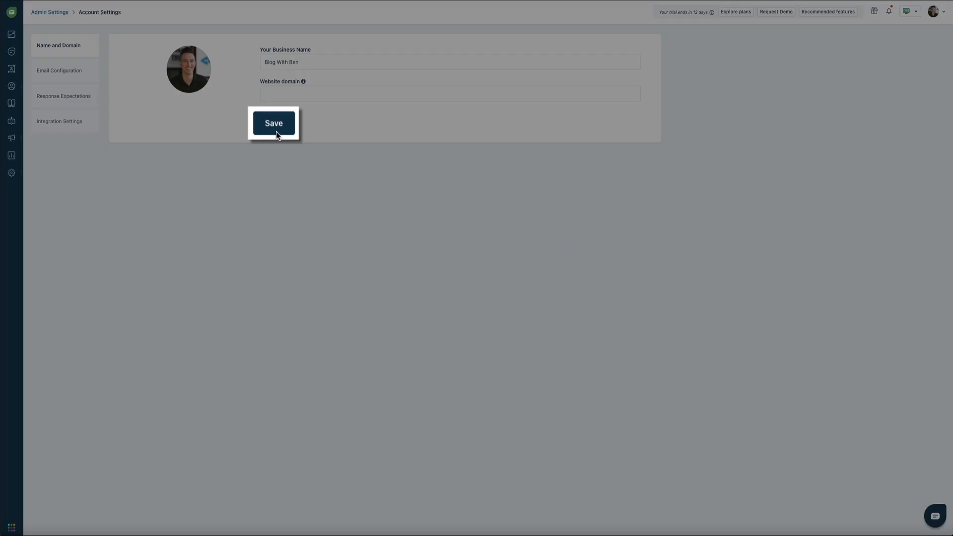
click(275, 127)
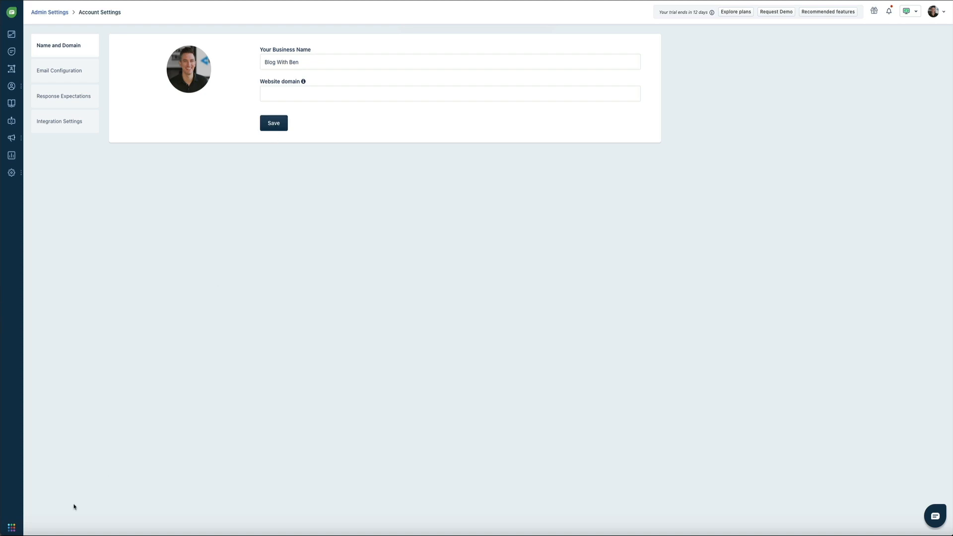
click(13, 527)
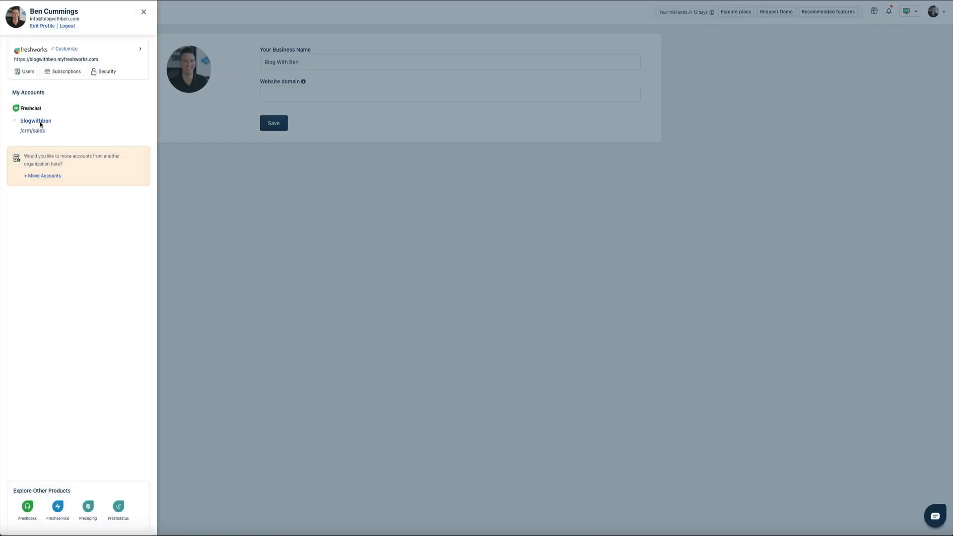
Return to the Freshchat account and open the default Web Widget's Embed Code via Admin Settings > Web Chat.
click(38, 121)
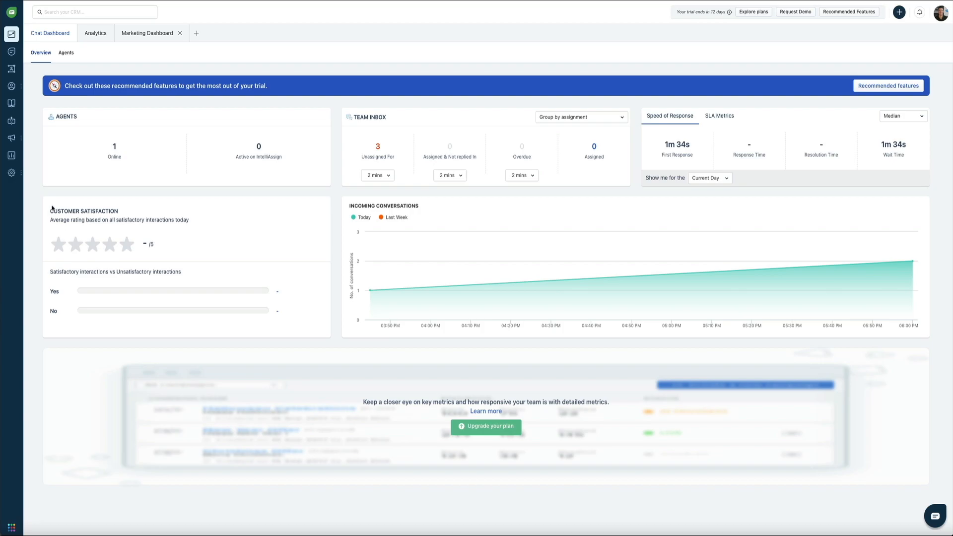
mouse_move(22, 179)
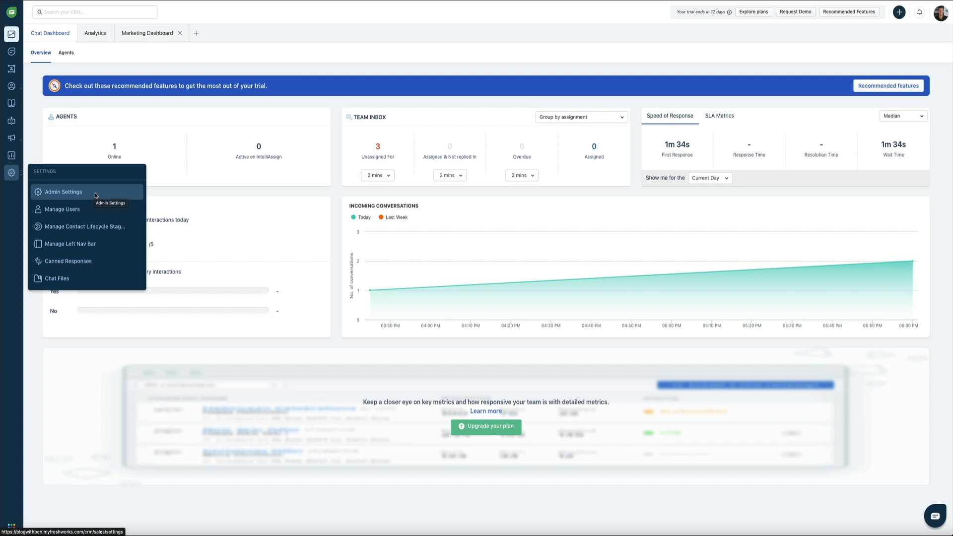
click(95, 195)
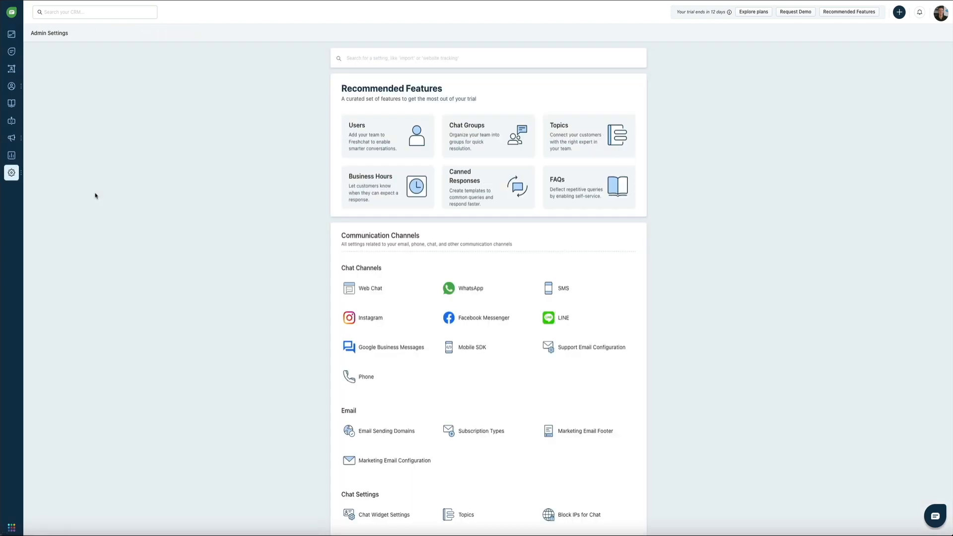
mouse_move(388, 286)
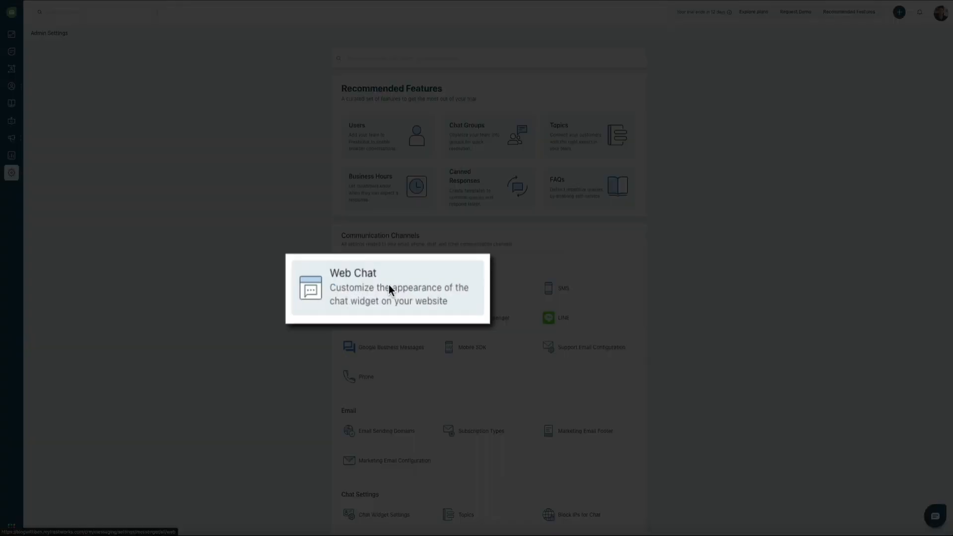
click(389, 287)
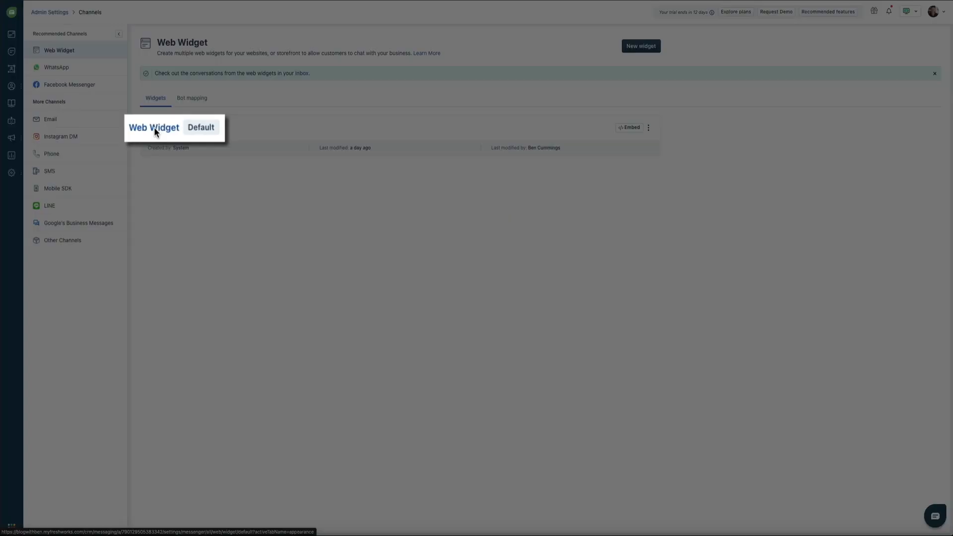
click(152, 127)
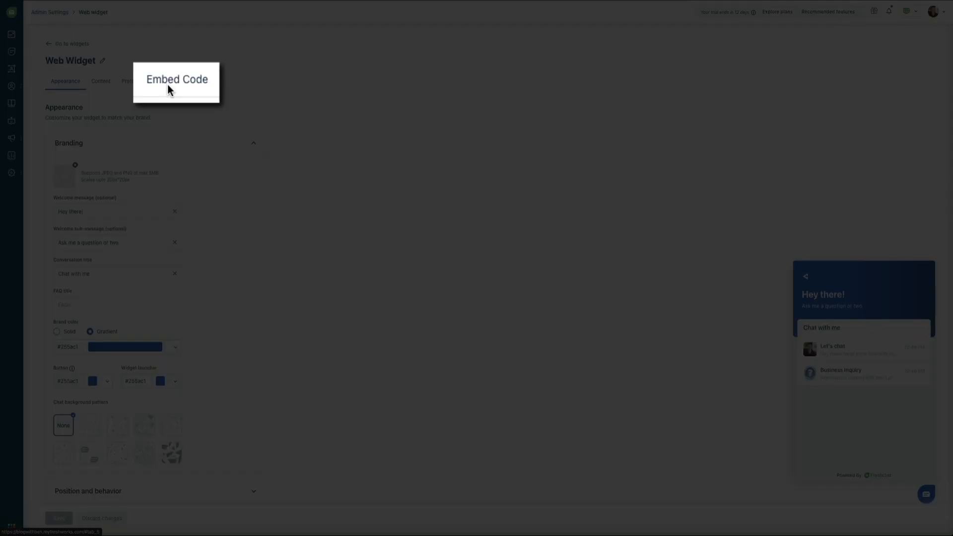
click(172, 83)
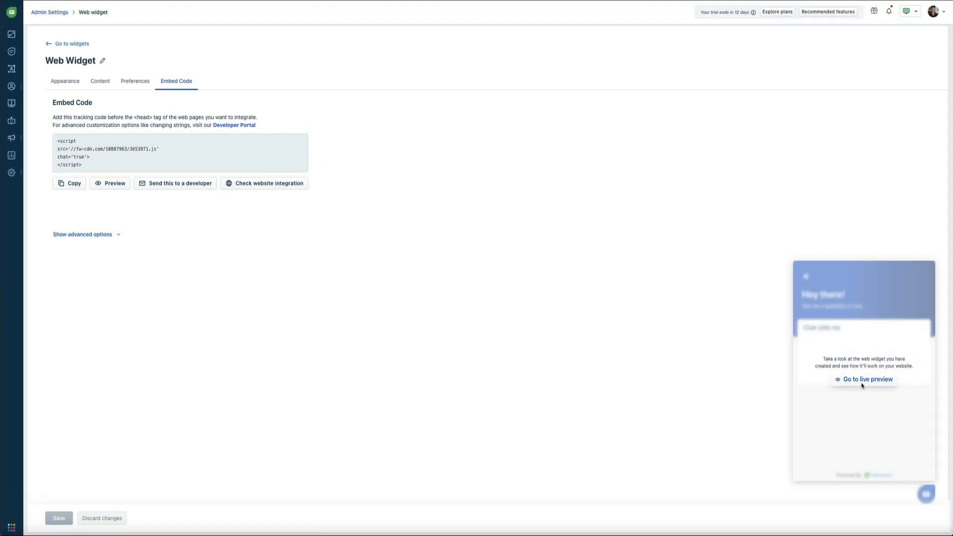
click(862, 386)
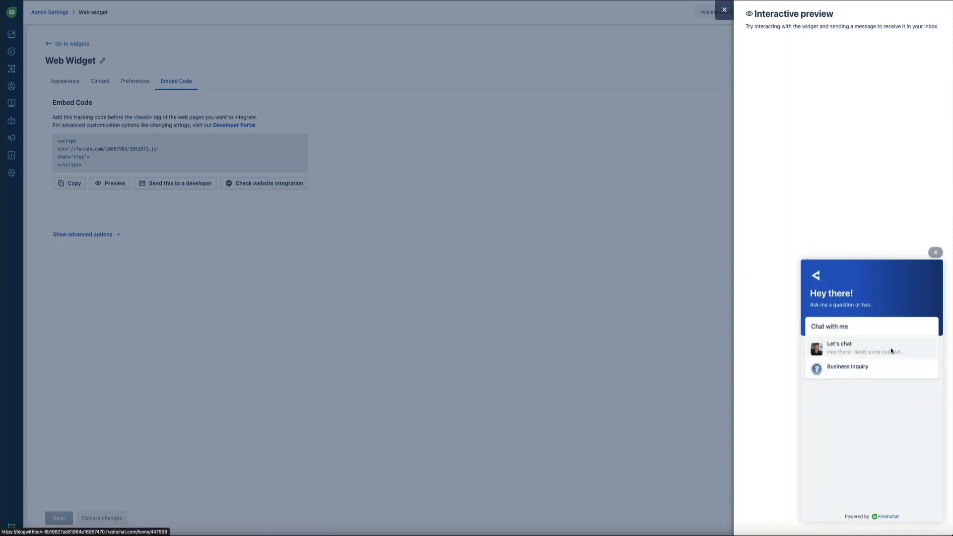
click(891, 351)
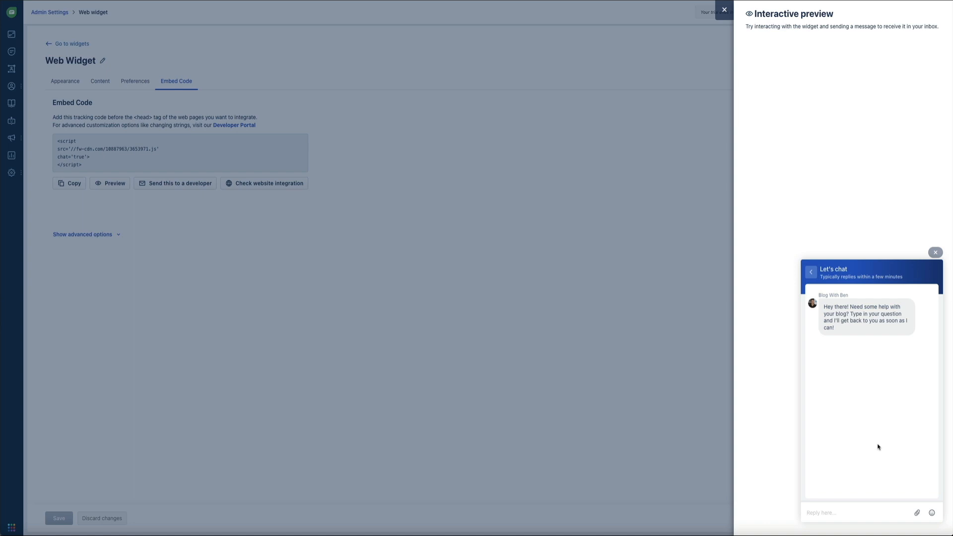
click(935, 253)
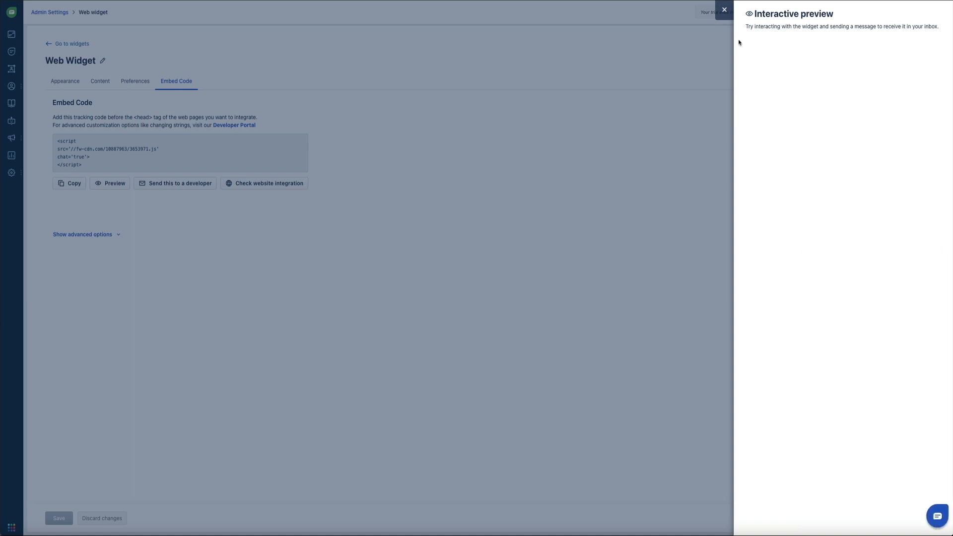
click(721, 14)
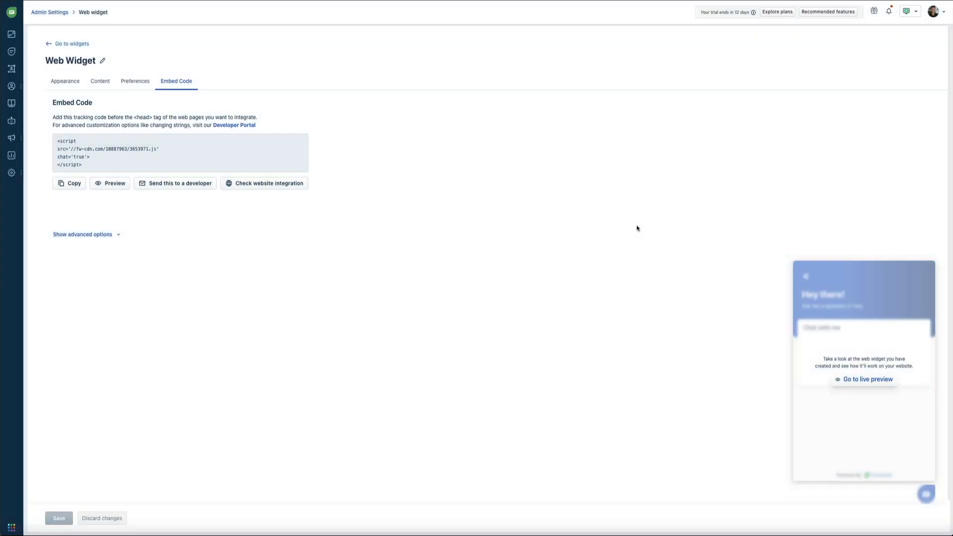
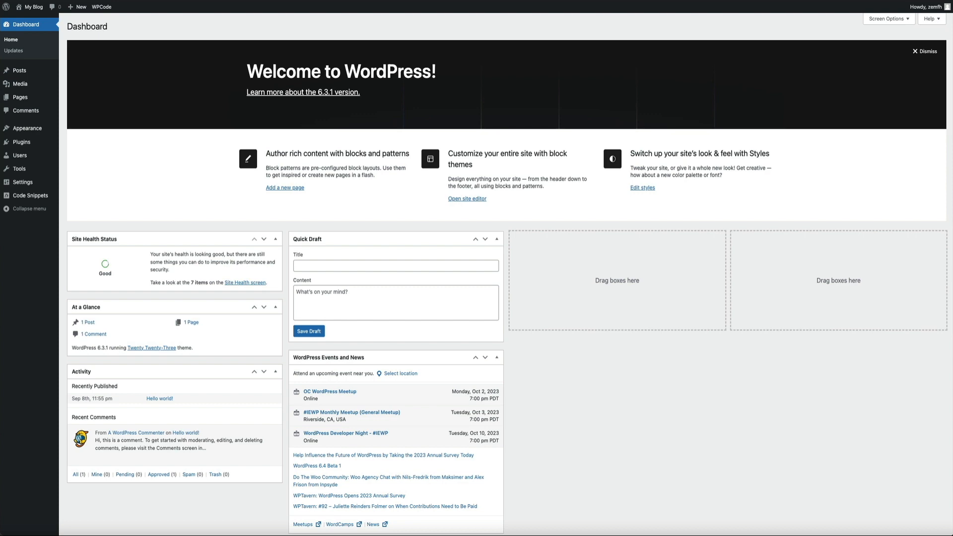
Search Add Plugins for 'wpcode' and confirm WPCode is already installed and Active.
mouse_move(30, 142)
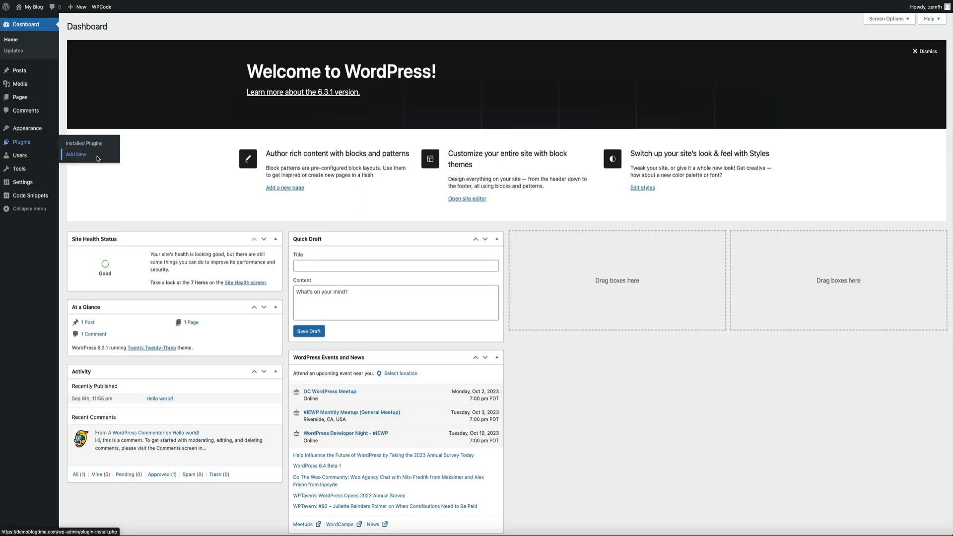
click(74, 148)
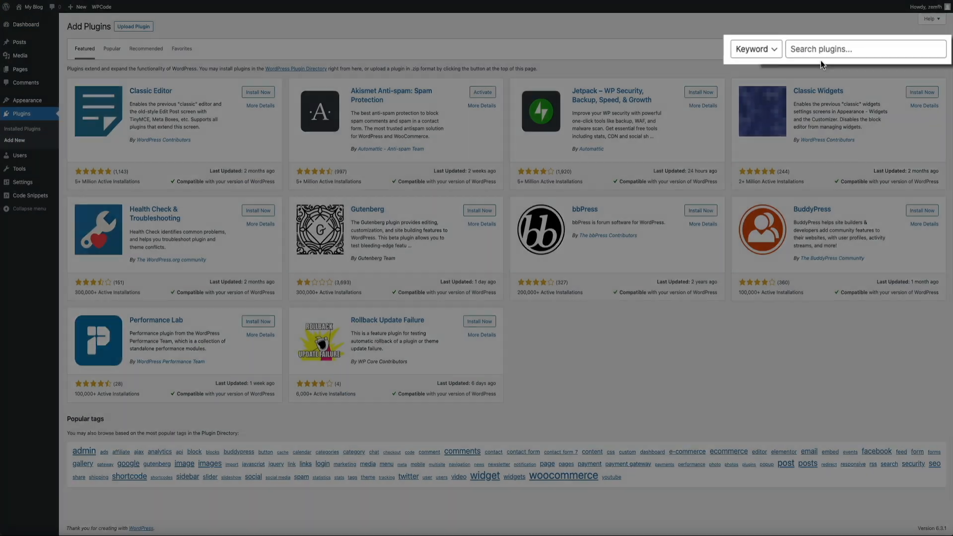
click(854, 49)
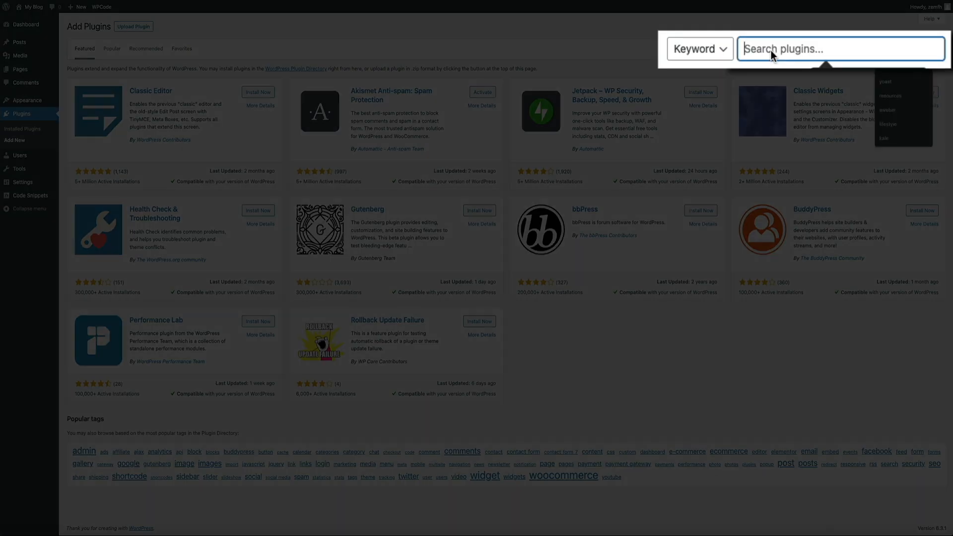
text(wpcode)
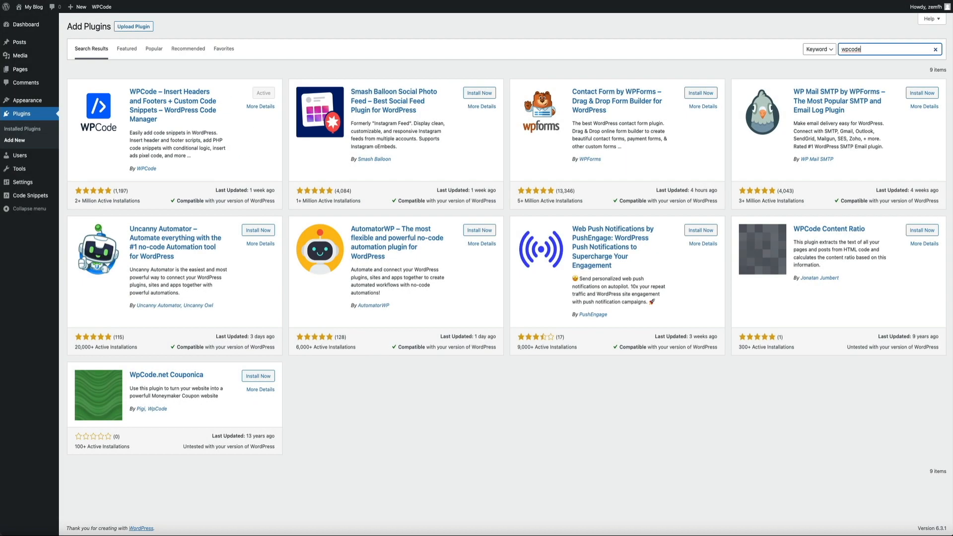
mouse_move(30, 194)
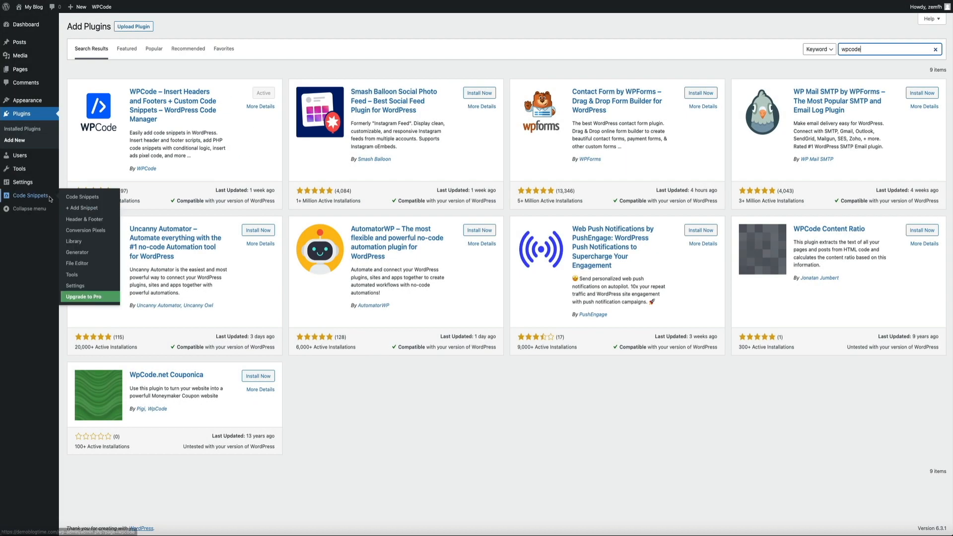
Open WPCode's Header & Footer page and copy Freshchat's web widget embed script.
click(125, 222)
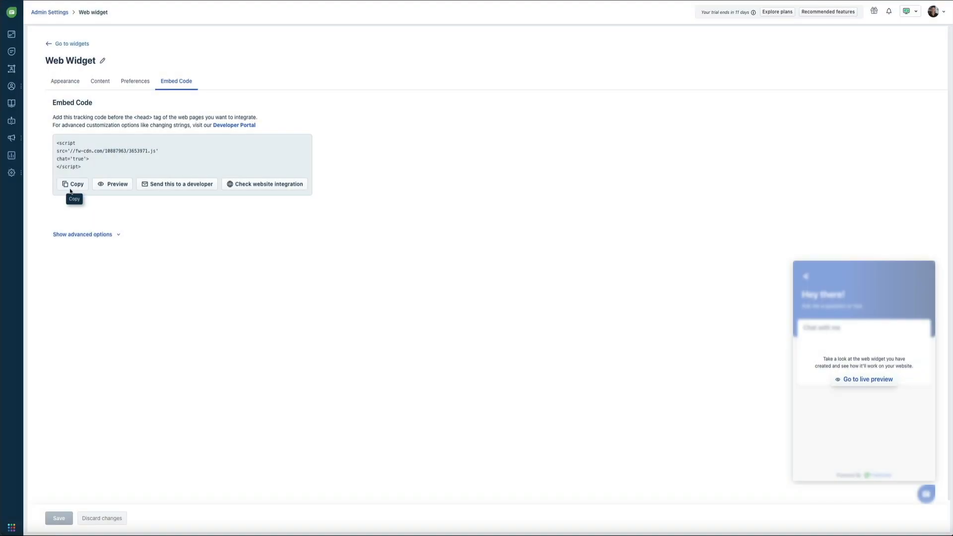
click(70, 191)
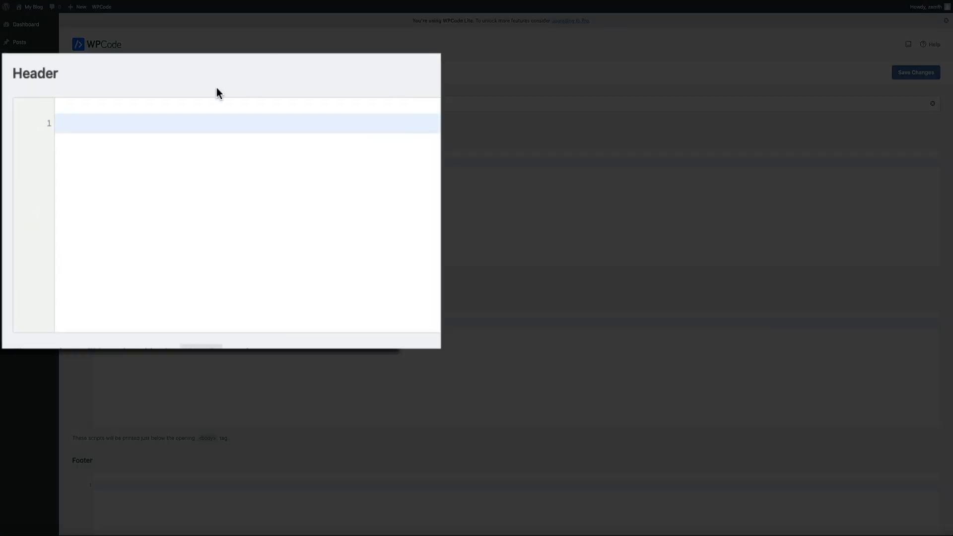
Paste the Freshchat embed script into WPCode's Header box and save the changes.
key(ctrl+v)
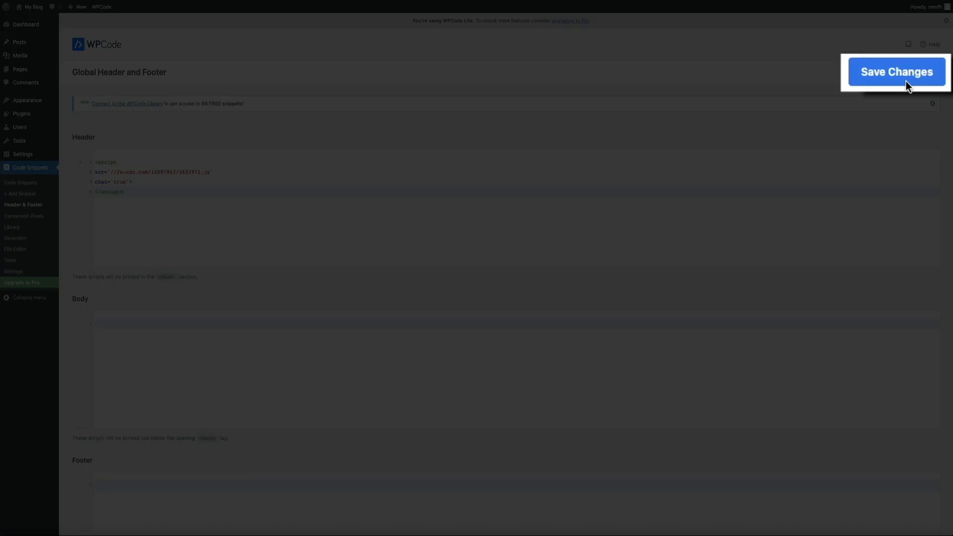
click(916, 74)
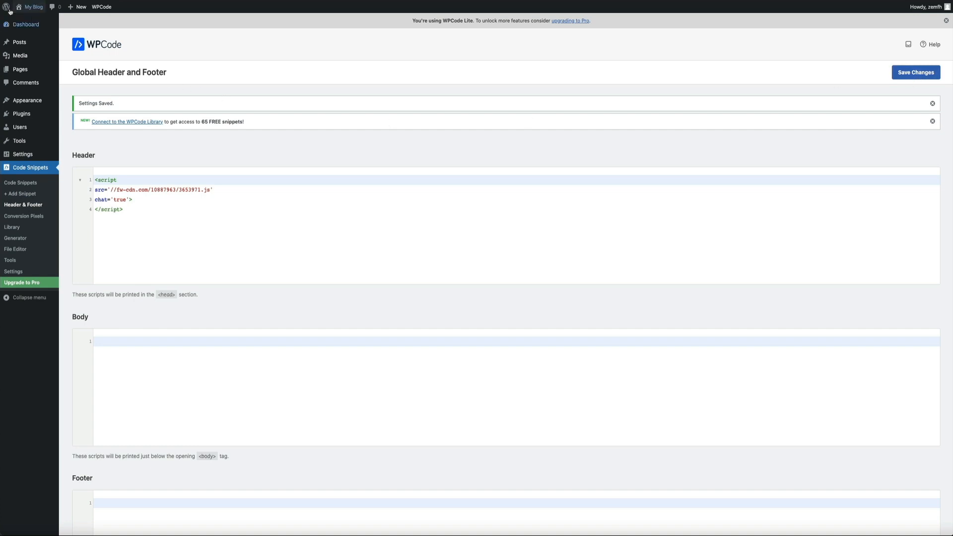
mouse_move(22, 9)
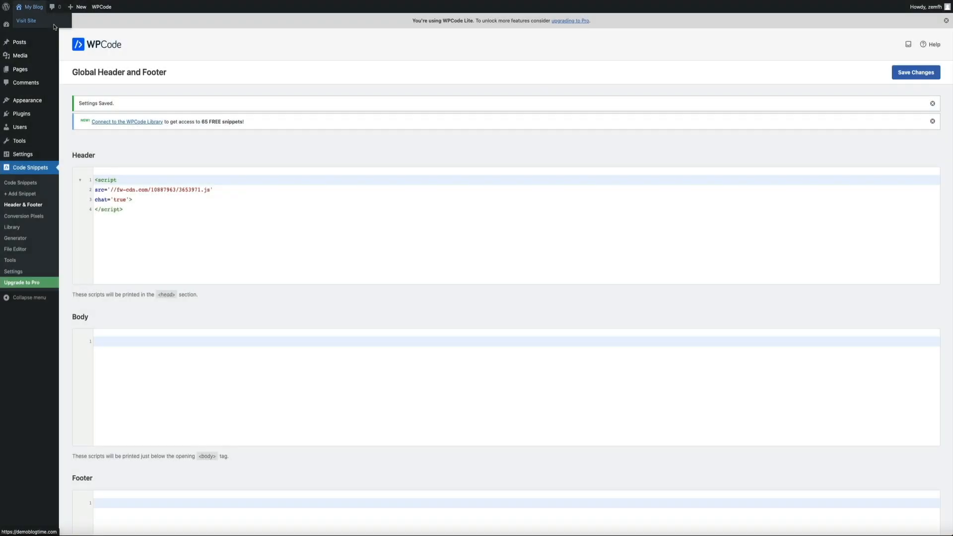
On the blog's front page, send 'What web hosting do you recommend for WordPress?' via Let's chat, declining notifications.
click(55, 26)
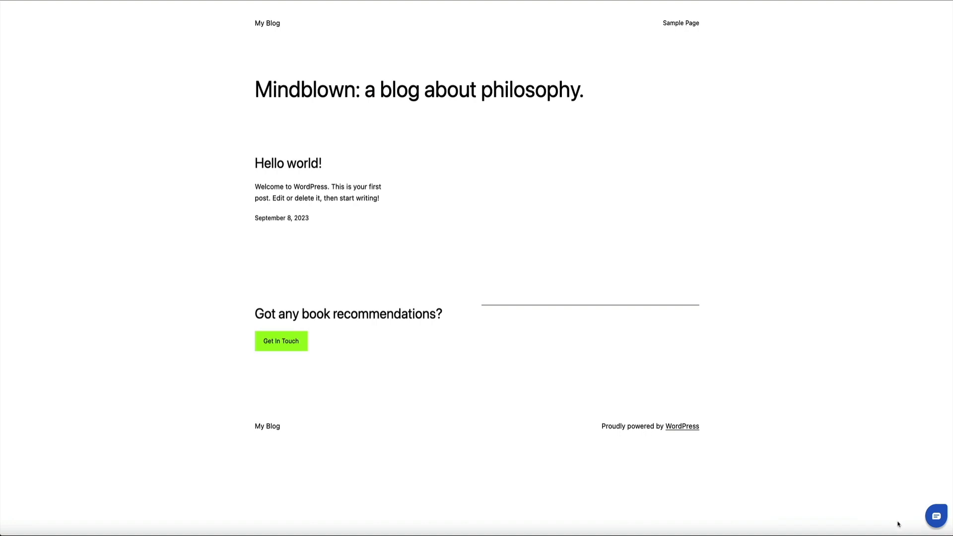
click(934, 522)
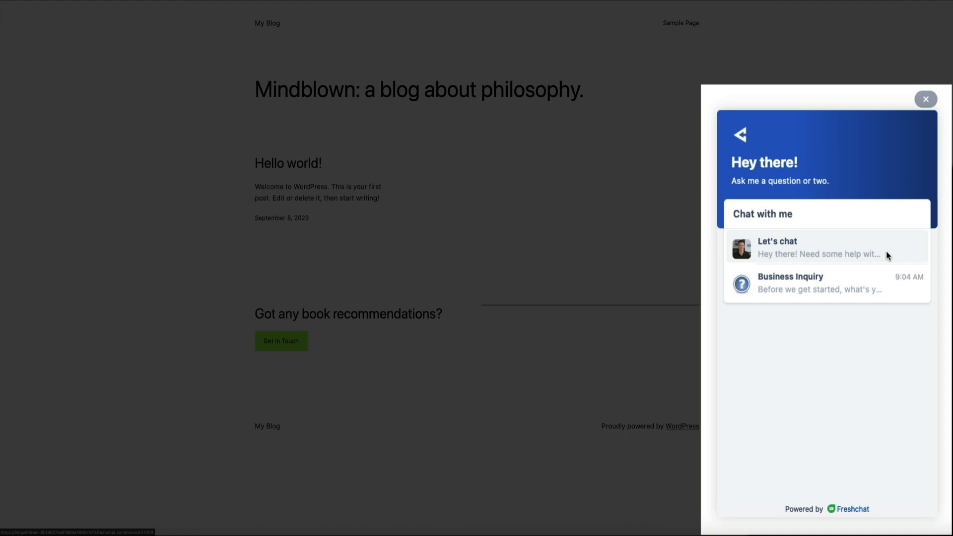
click(887, 255)
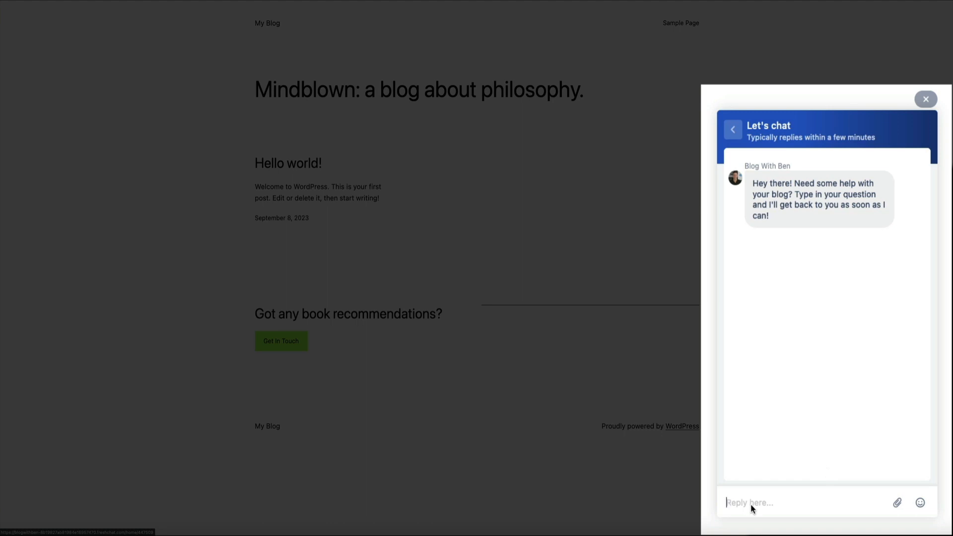
text(What web hosting do you recommend for WordPress?)
key(Return)
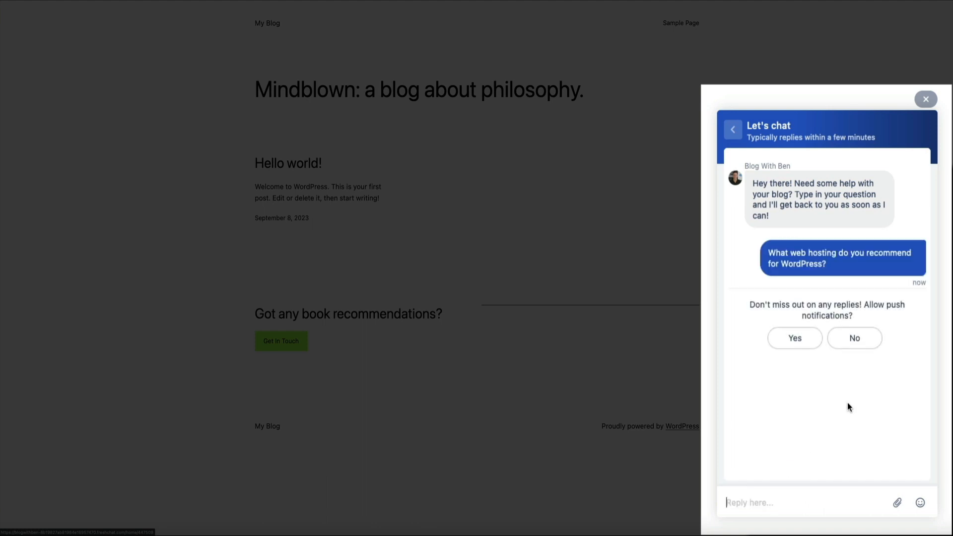
click(853, 344)
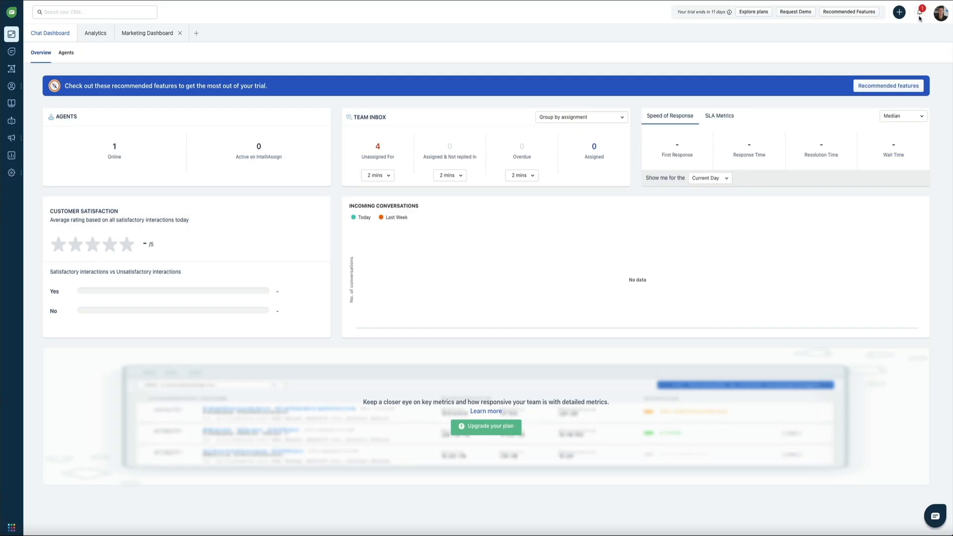
Open the new chat from notifications and reply recommending NameHero Cloud Web Hosting with a video review link.
click(918, 15)
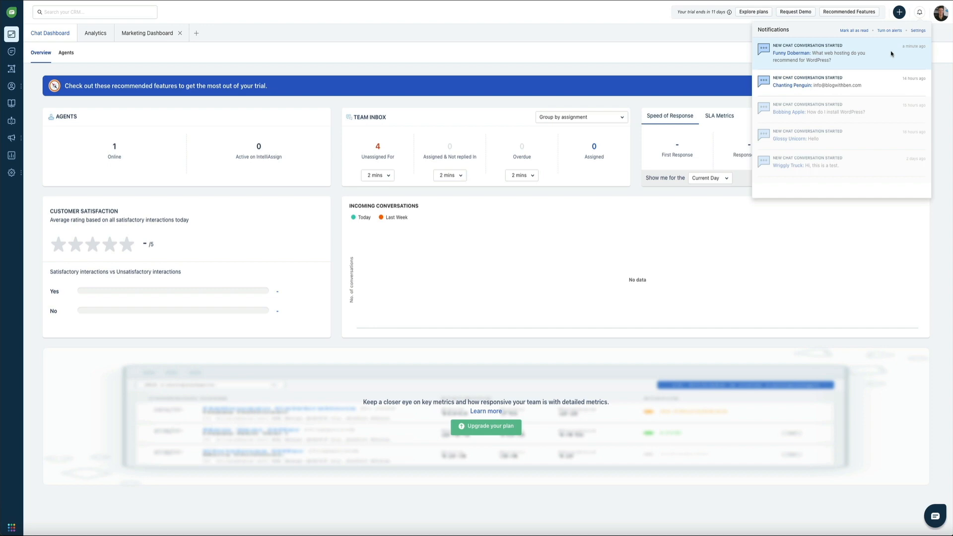
click(891, 53)
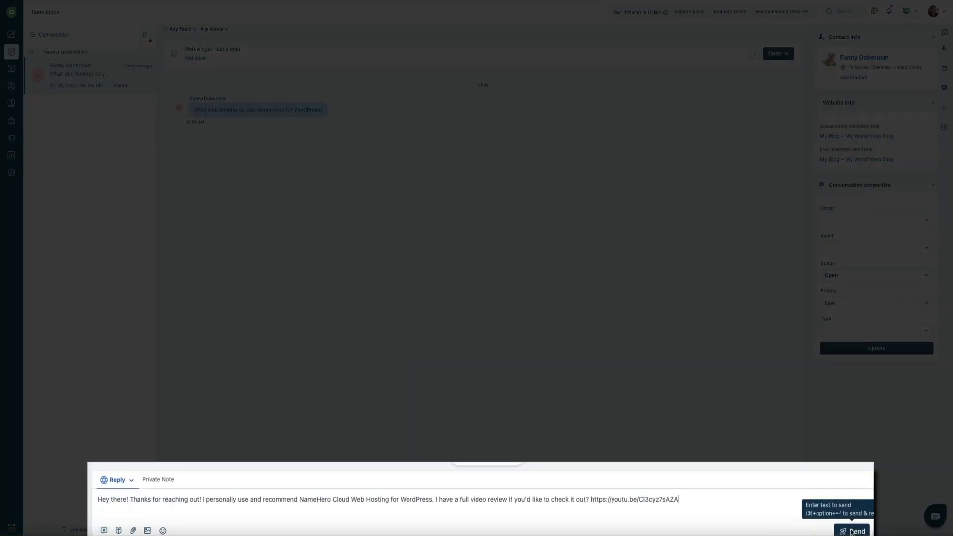
click(854, 530)
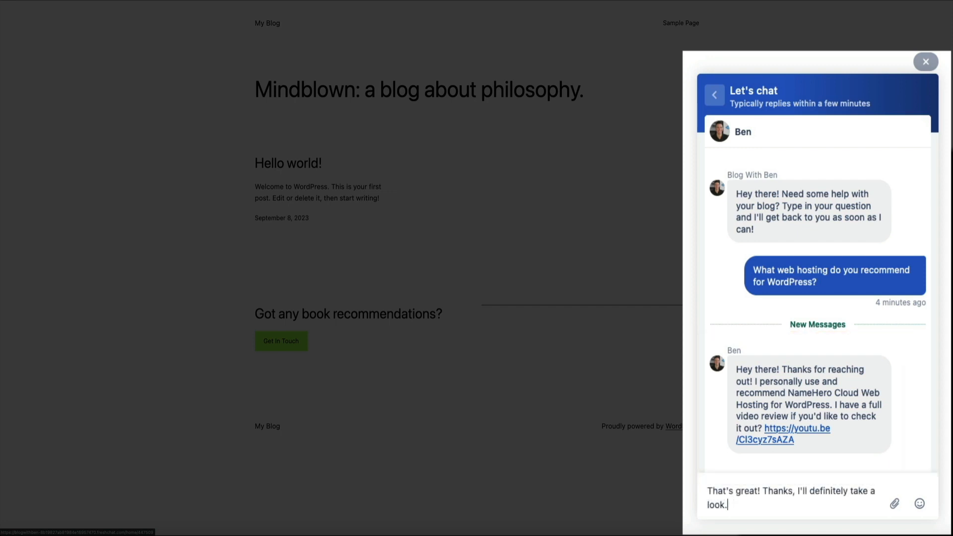
Send the visitor's thank-you from the blog widget, promising to look at the recommendation.
key(Return)
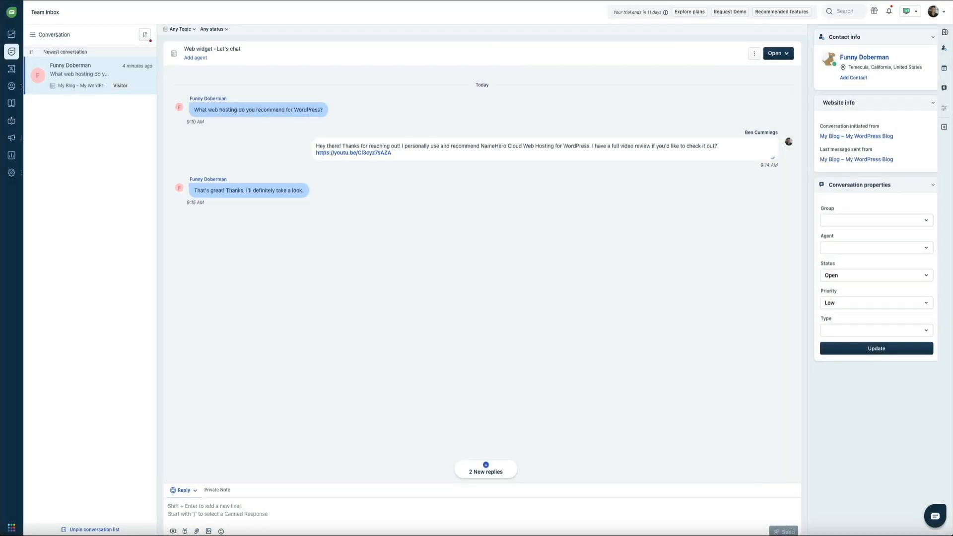
Reply 'Do you have any other questions?' to the visitor in Team Inbox.
click(187, 508)
text(Do you have an)
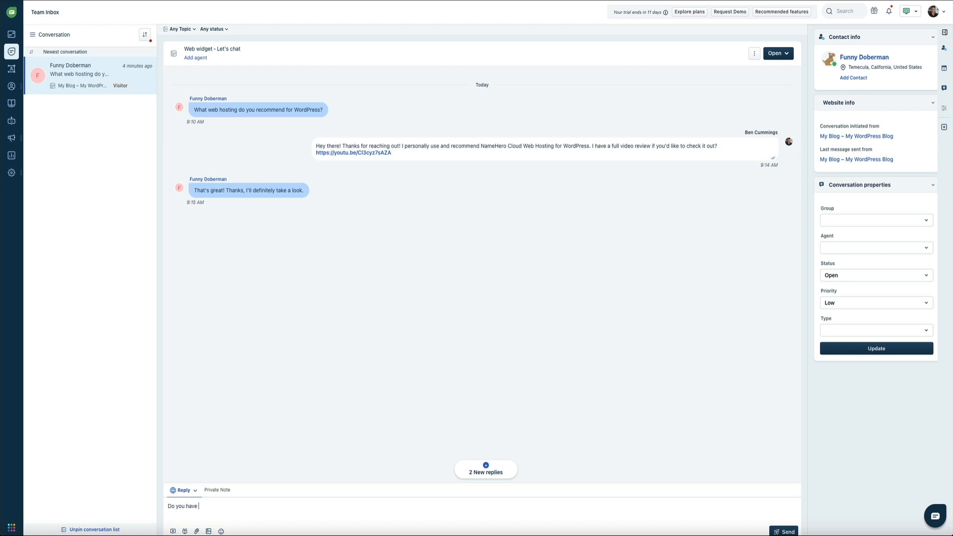
text(y other questions?)
click(784, 531)
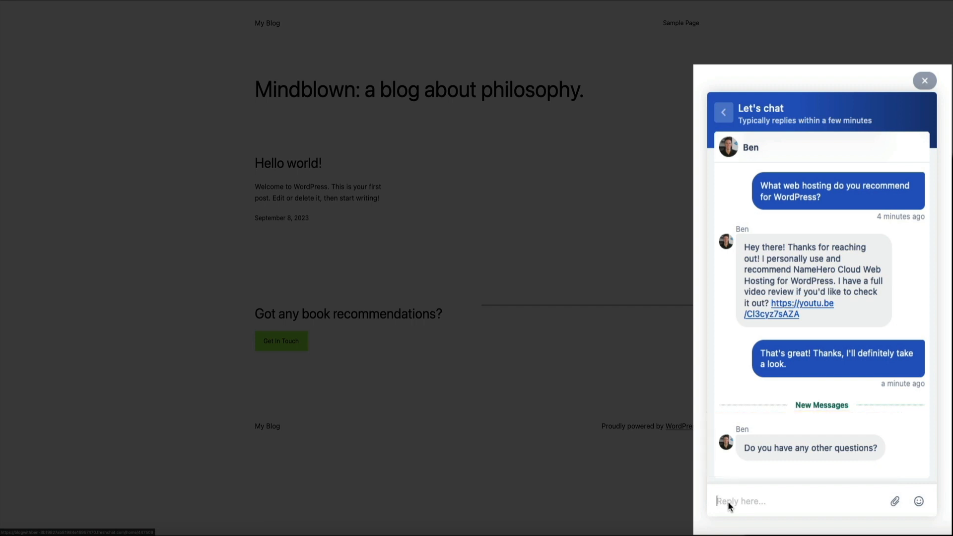
Send the closing reply 'No that's all' with thanks to the agent from the blog widget.
text(No that's all. Thanks, Ben!)
key(Return)
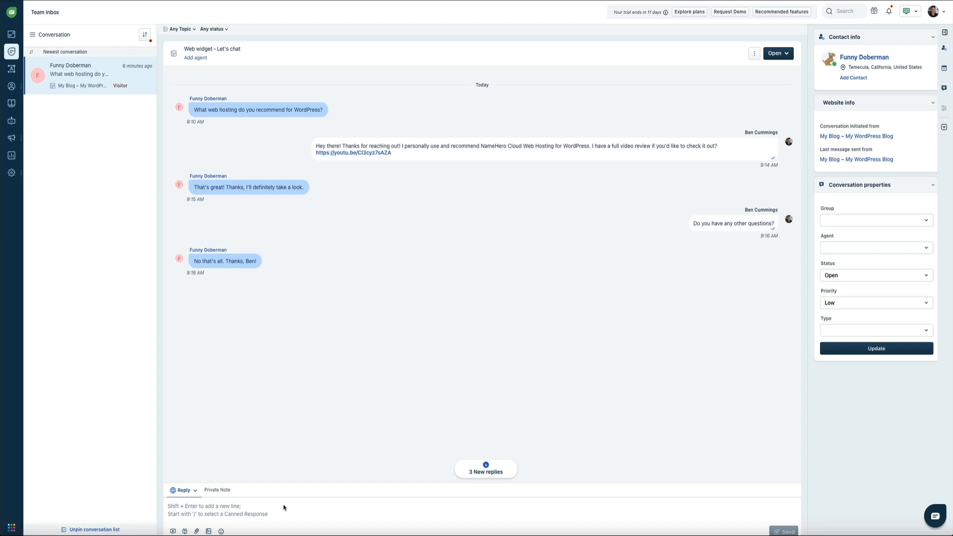
Send the /thankyou-msg canned response wishing the visitor a great day.
text(/)
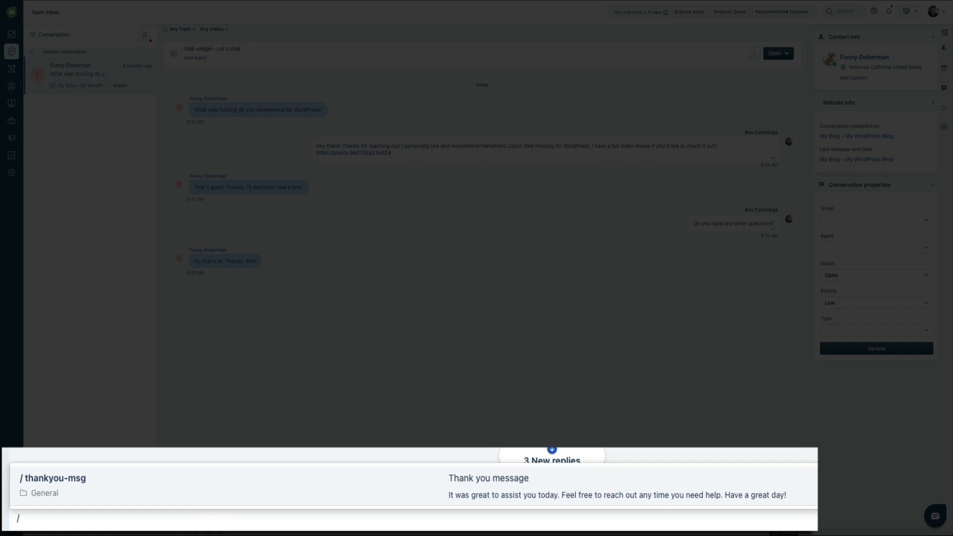
click(696, 479)
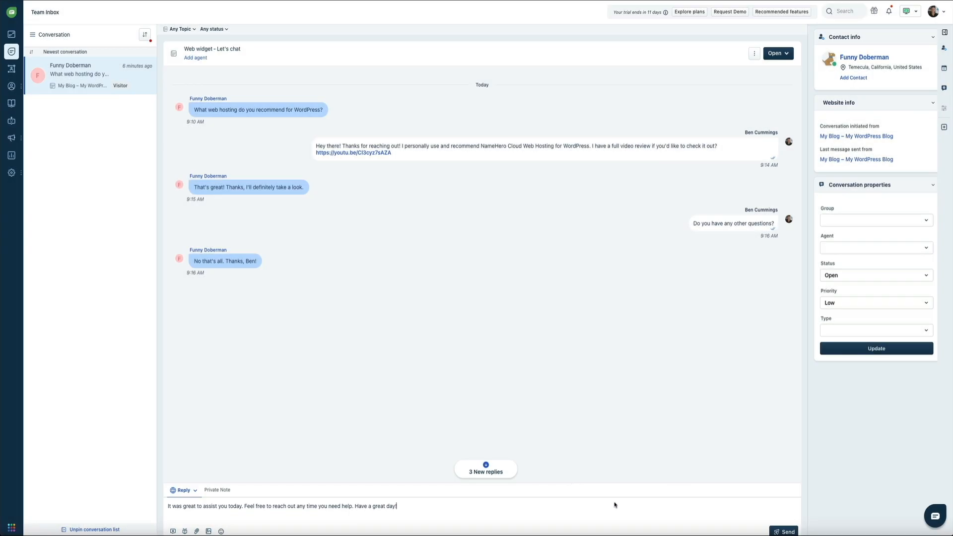
key(Return)
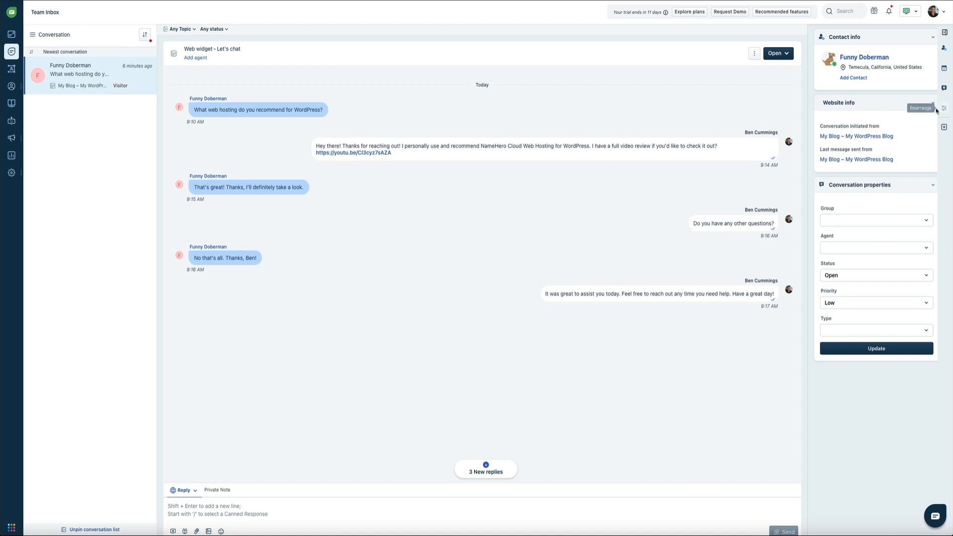
click(788, 54)
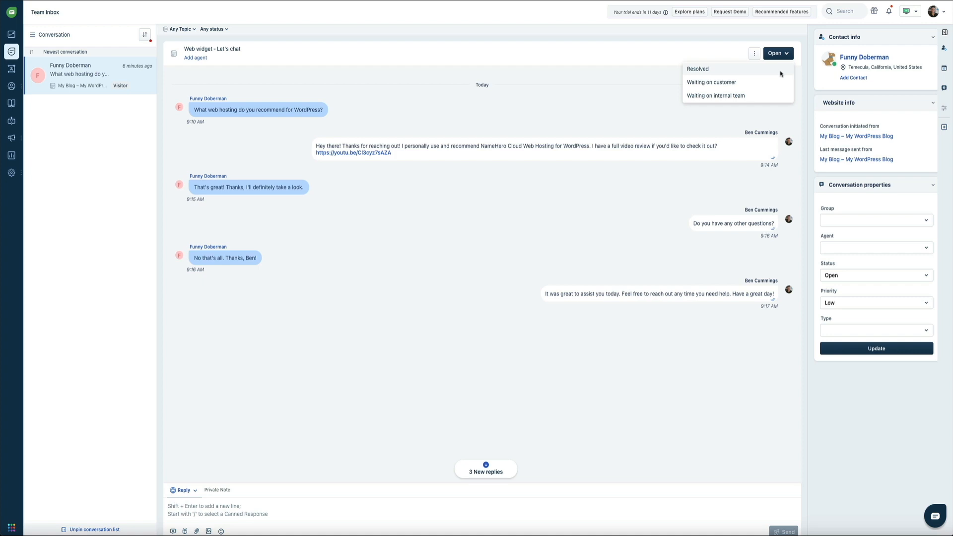
Change the web-hosting conversation's status from Open to Resolved.
click(780, 73)
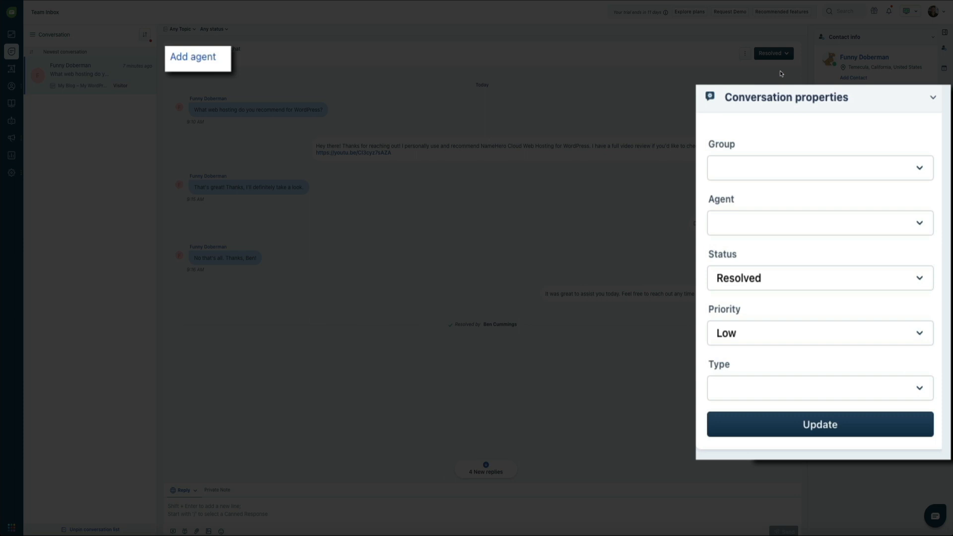
Assign the resolved web-hosting conversation to the logged-in agent and update its conversation properties.
click(921, 231)
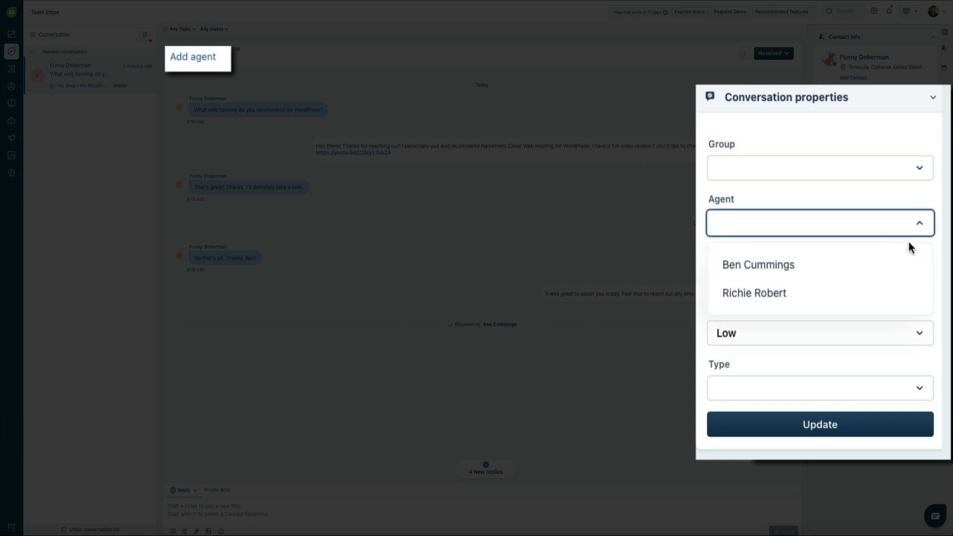
click(871, 263)
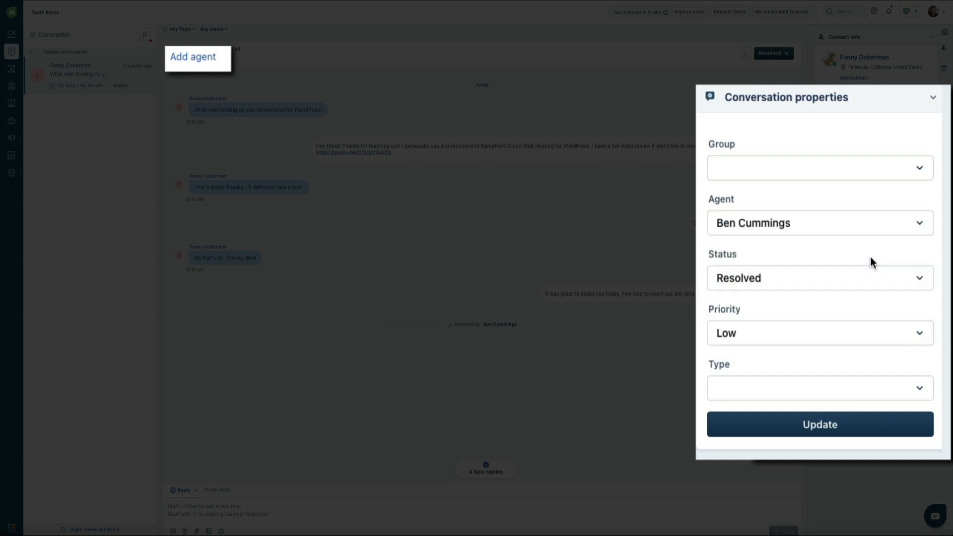
click(856, 430)
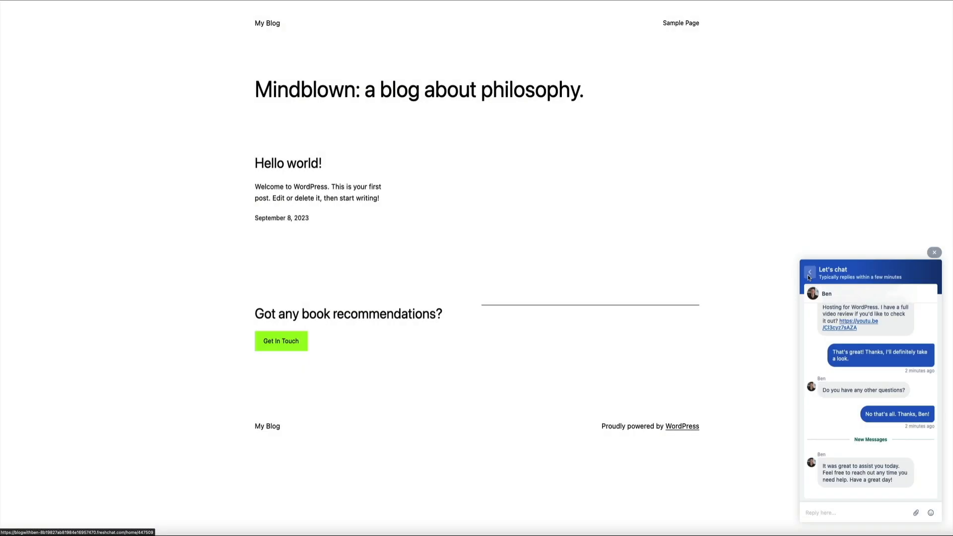
Return to the widget's conversation list and start a Business Inquiry chat with the bot.
click(809, 276)
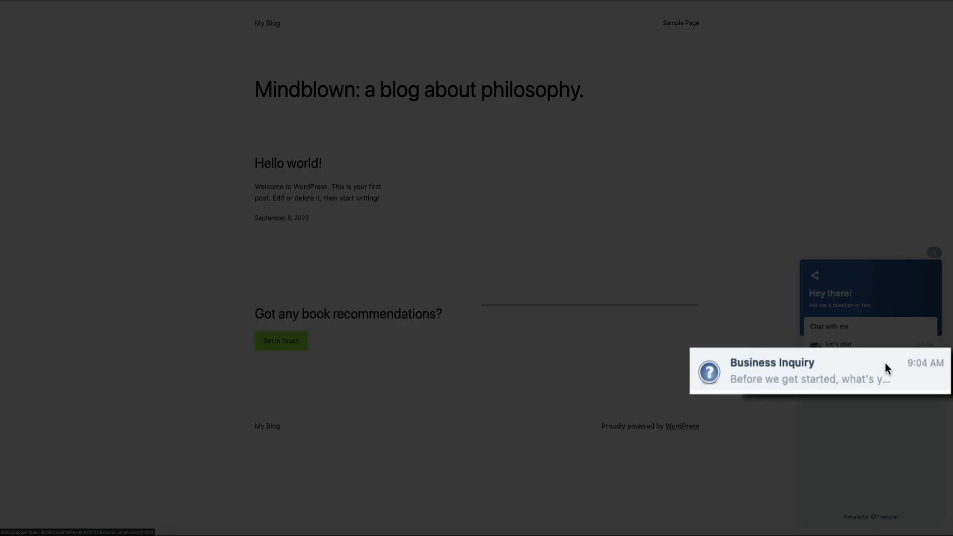
click(885, 364)
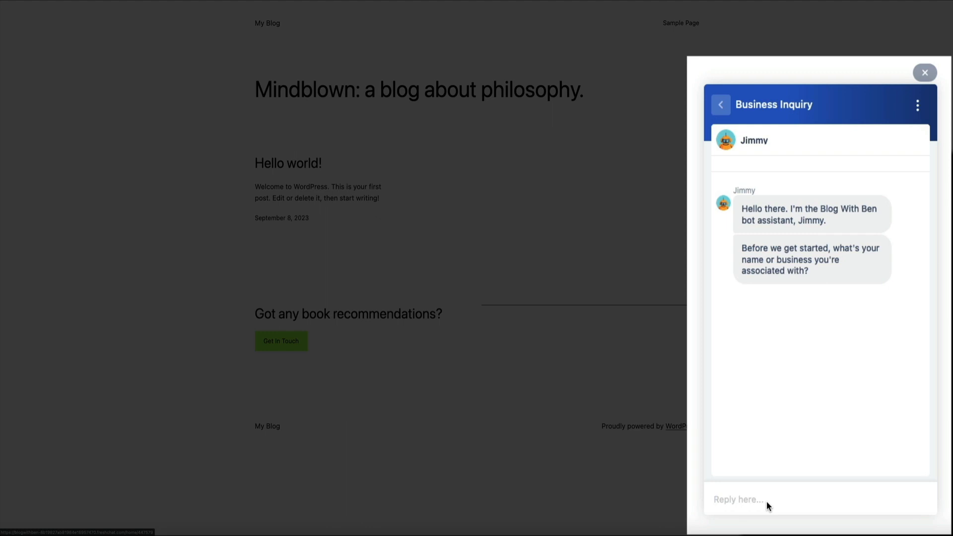
Give the bot the visitor's name and the inquiry about having him create a product video.
text(John)
key(Return)
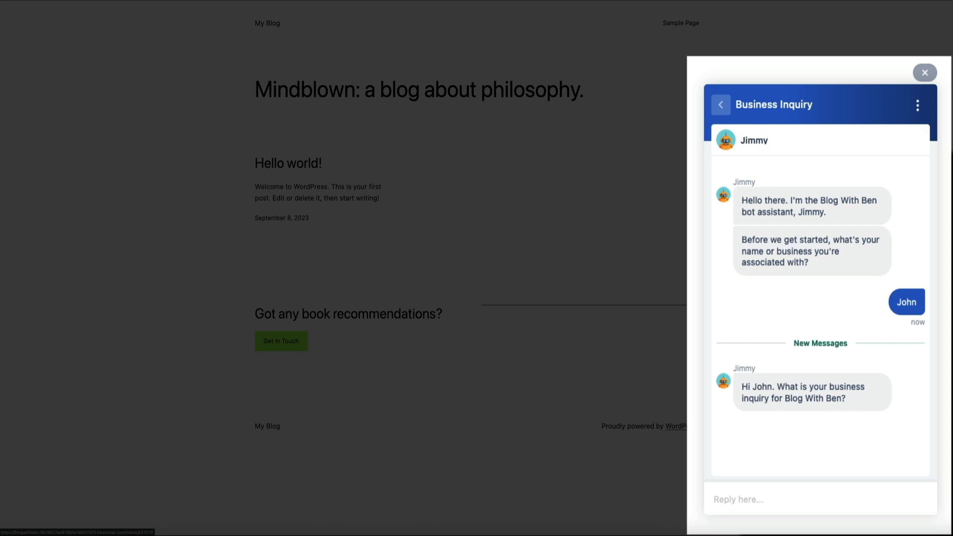
click(748, 497)
text(My company is interested in having him create a video for one of our products.)
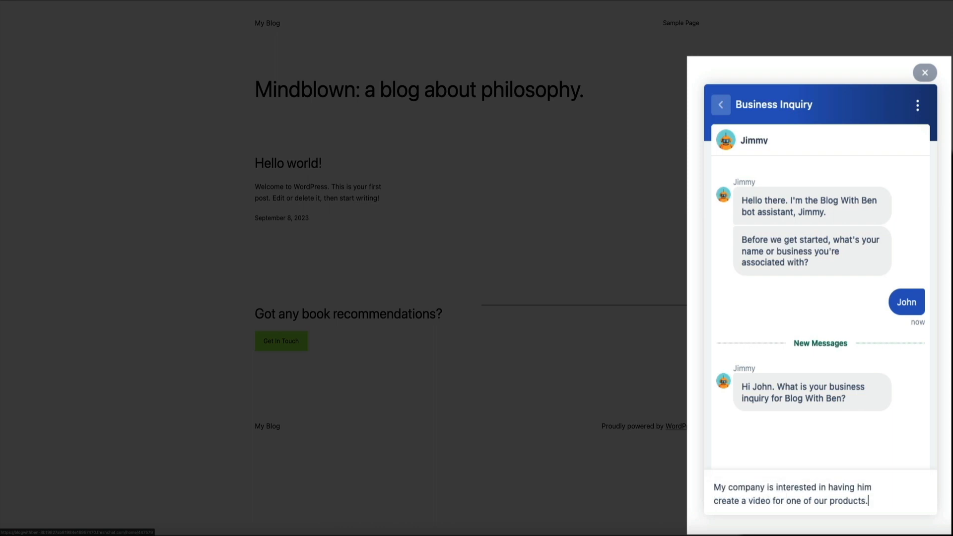
key(Return)
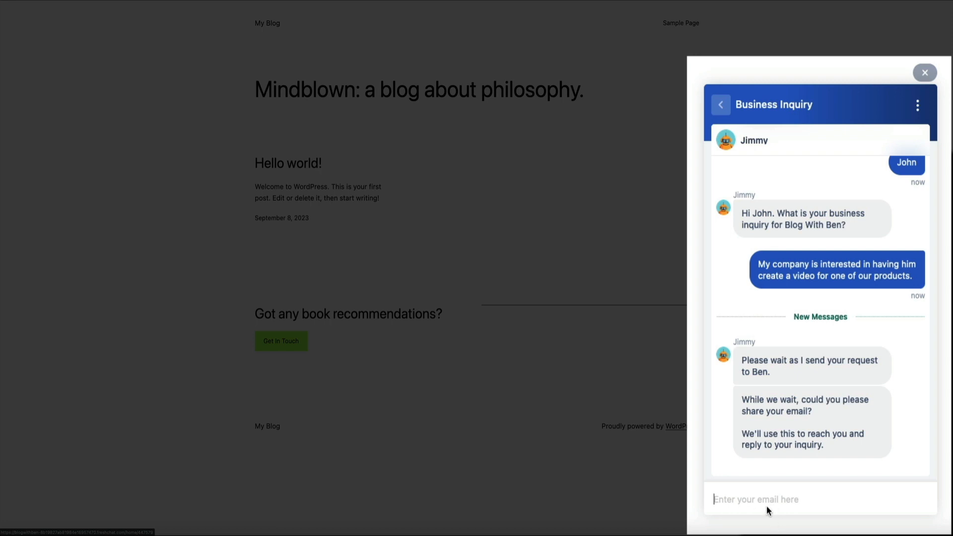
Send the visitor's e-mail, answer 'yes', then ask 'Does he offer guest blog posts?'.
text(john@test.com)
key(Return)
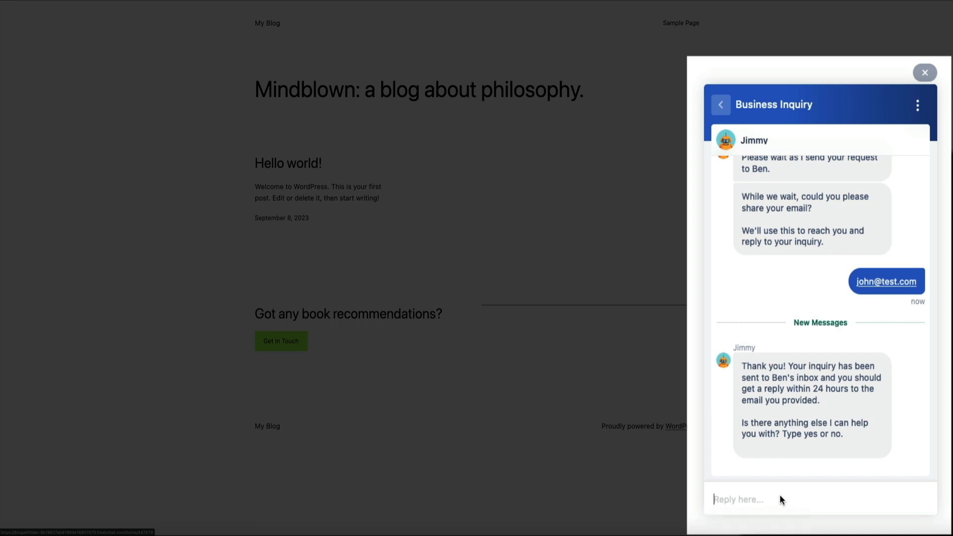
text(yes)
key(Return)
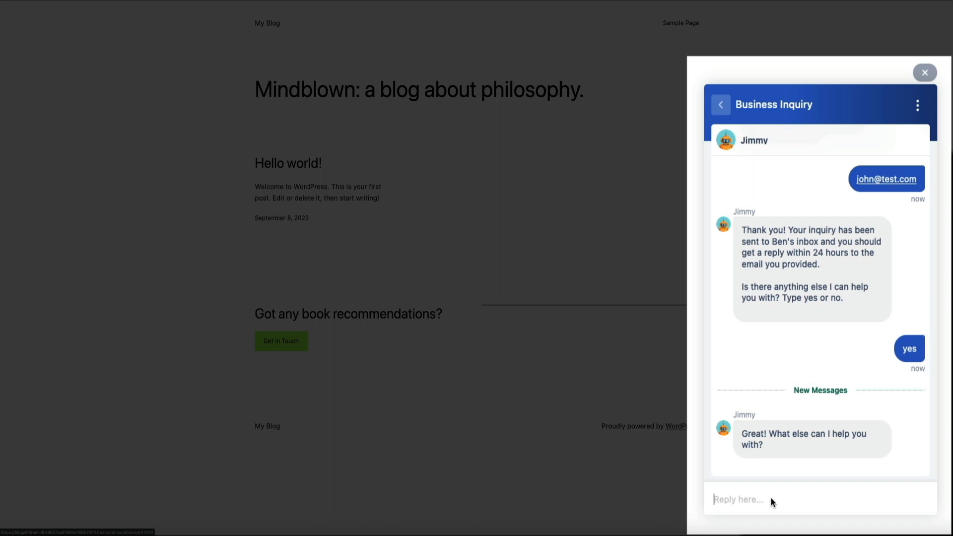
text(Does he offer guest blog posts?)
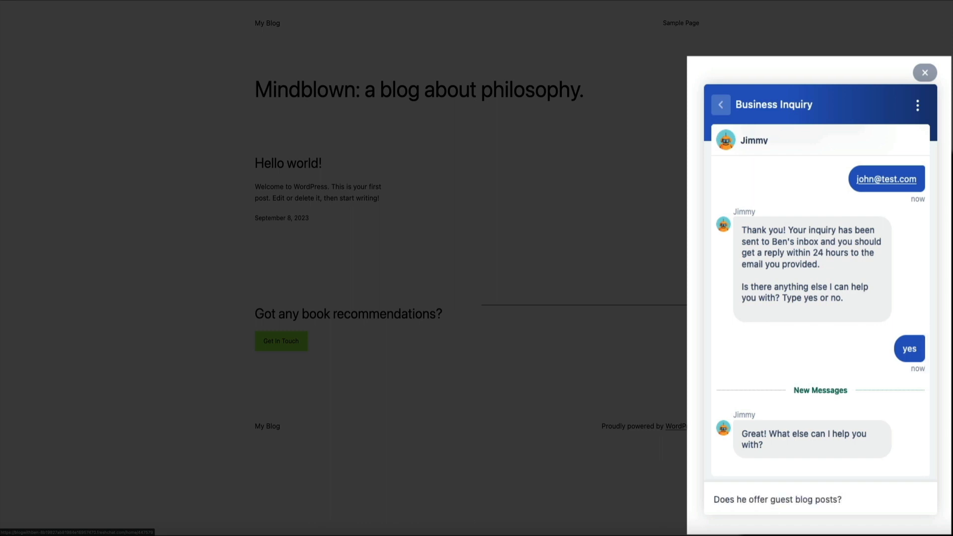
key(Return)
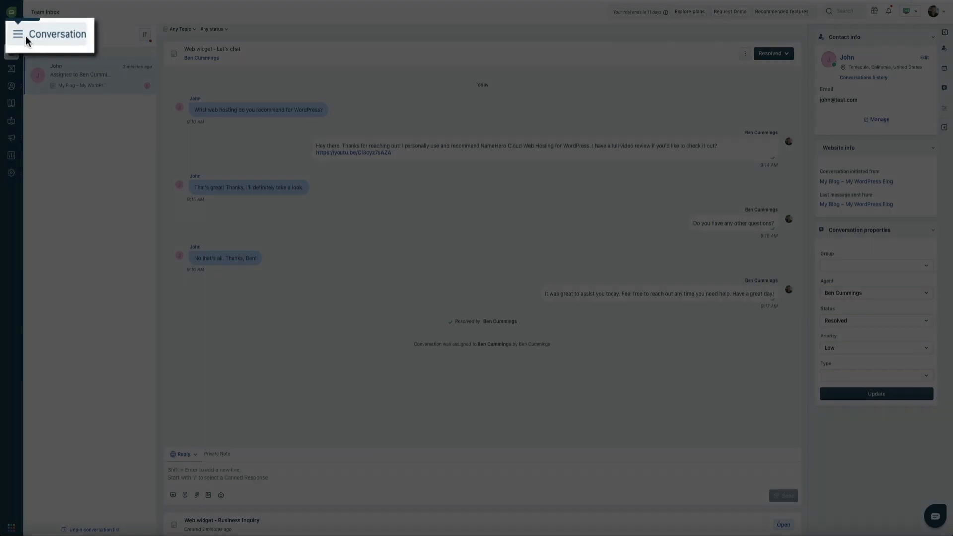
Switch the Team Inbox to the 'All open and unassigned conversations' view.
click(28, 37)
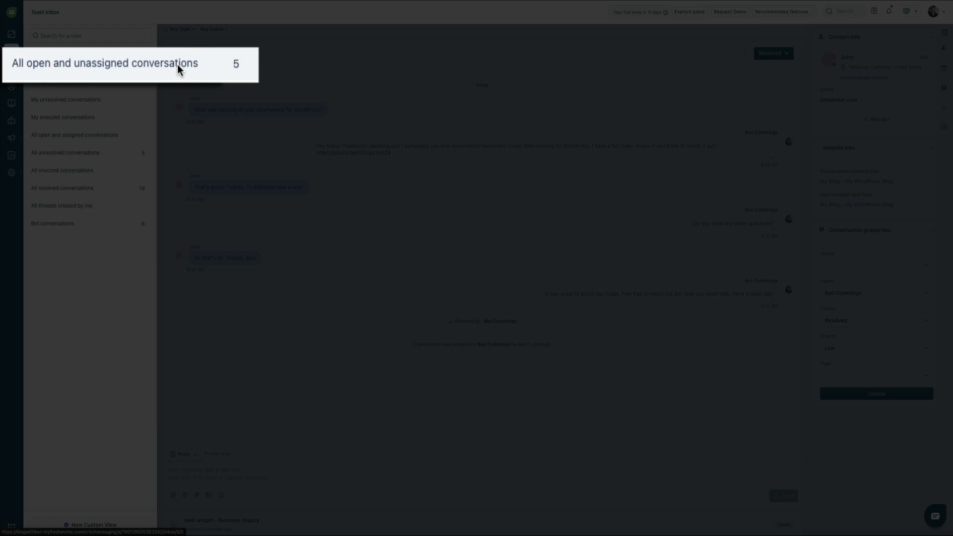
click(113, 65)
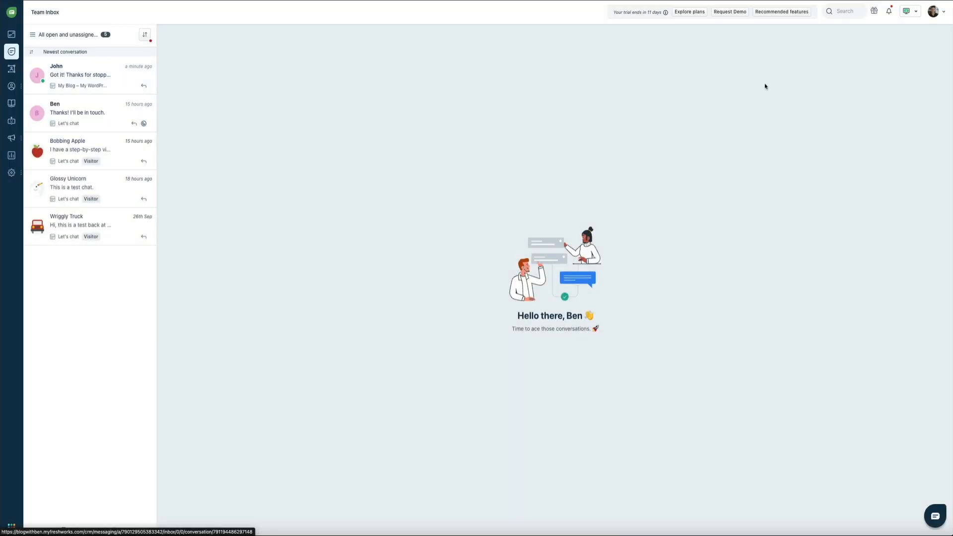
Open the newest 'New chat conversation started' notification to view the Business Inquiry transcript.
click(888, 14)
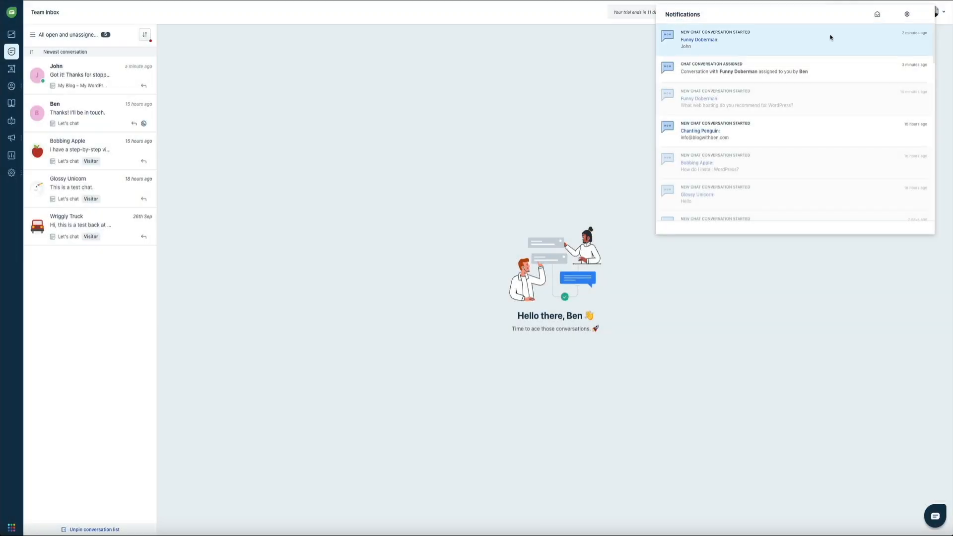
click(830, 37)
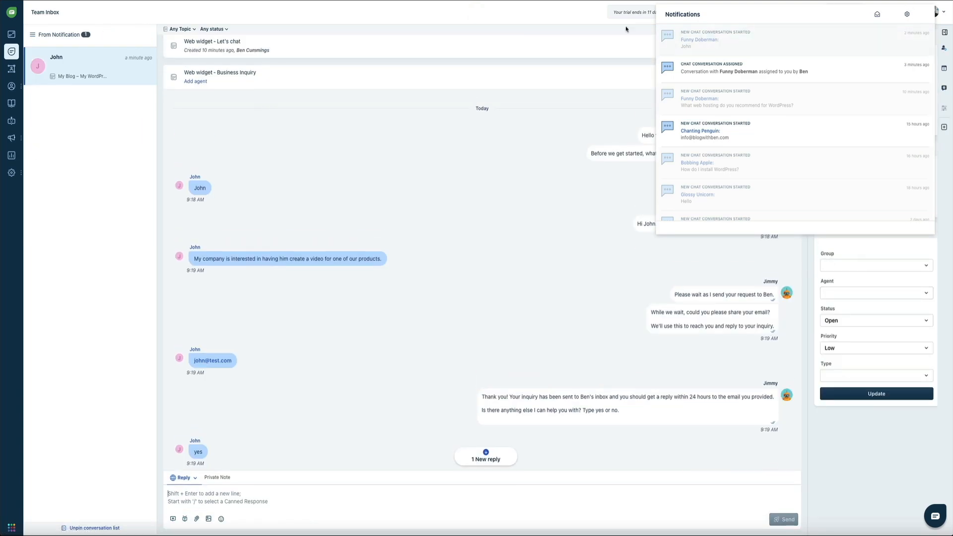
click(590, 84)
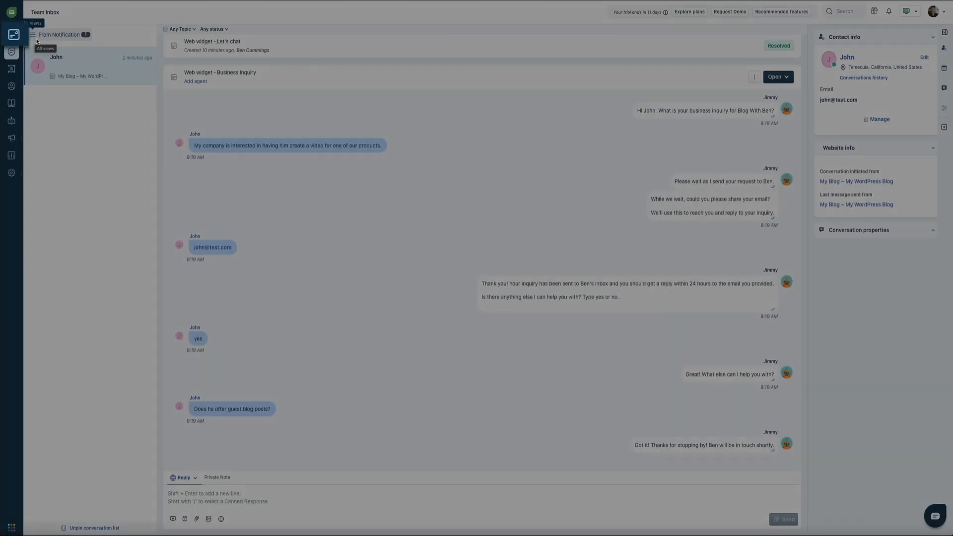
Review the personal notification settings, then open and close the support chat on the Chat Dashboard.
click(12, 35)
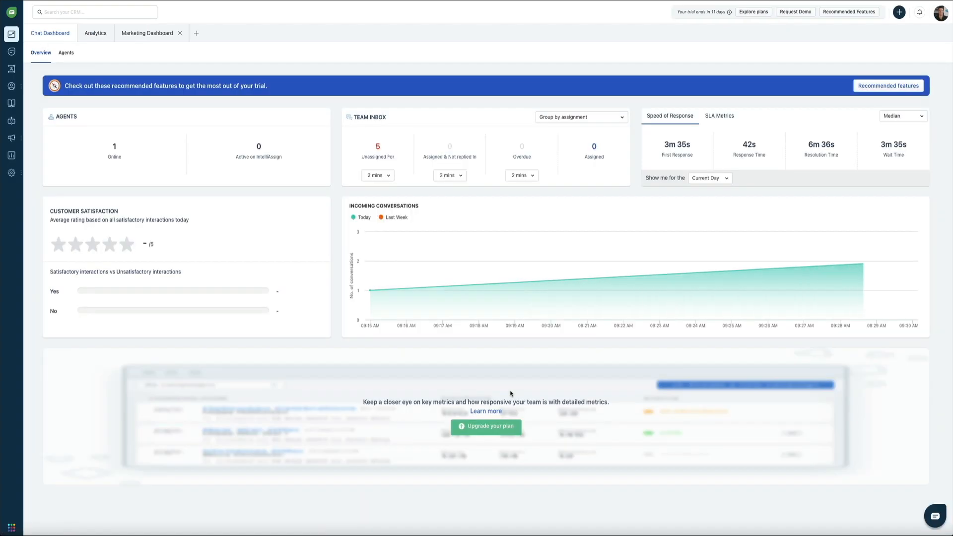
click(940, 12)
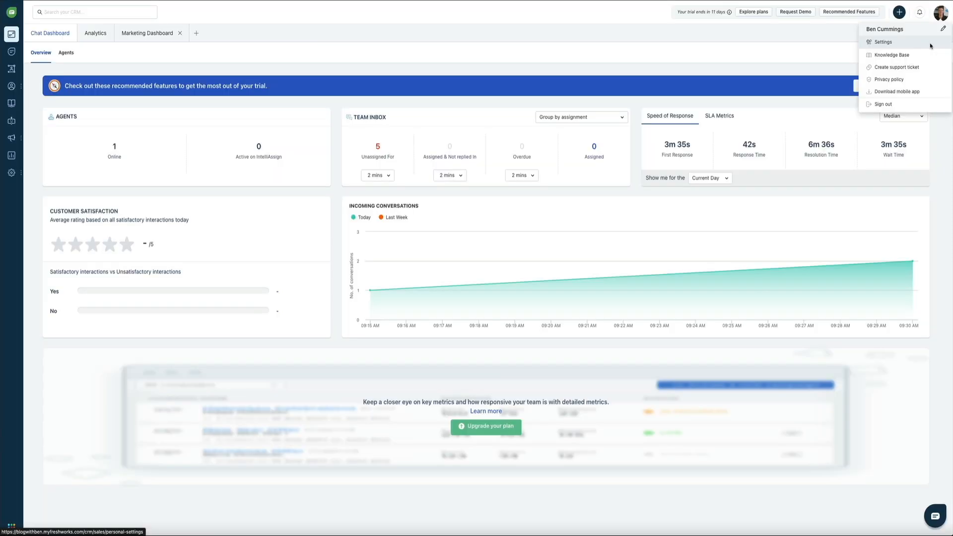
click(930, 45)
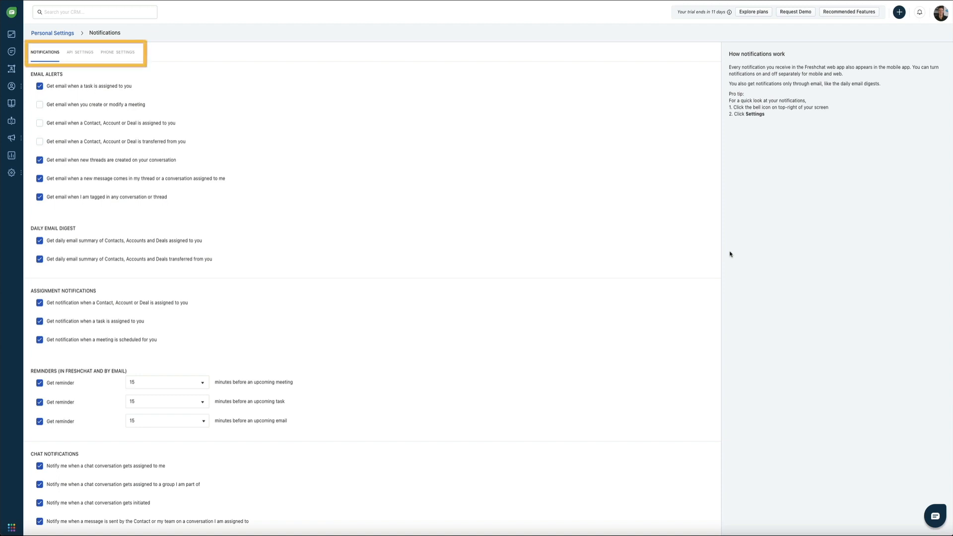
scroll(679, 279, down, 4)
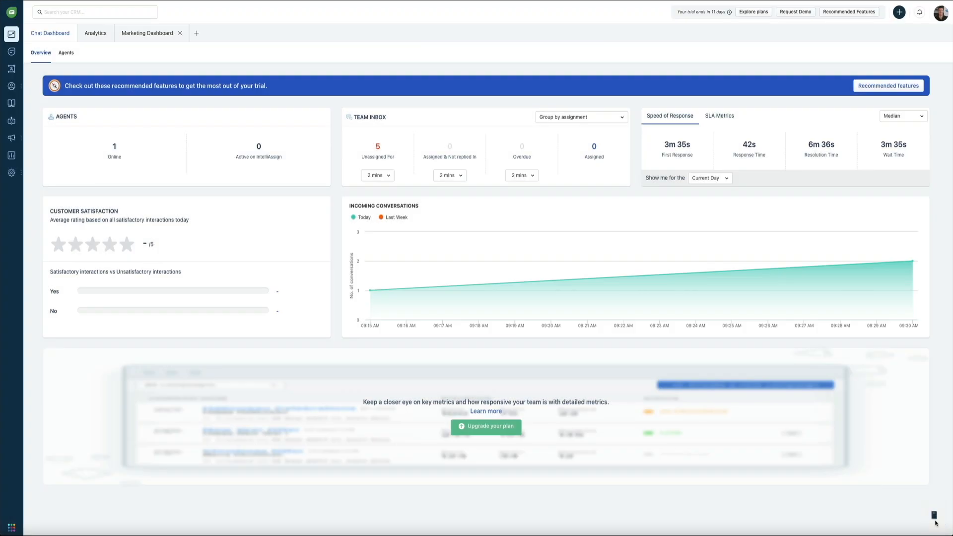
click(932, 523)
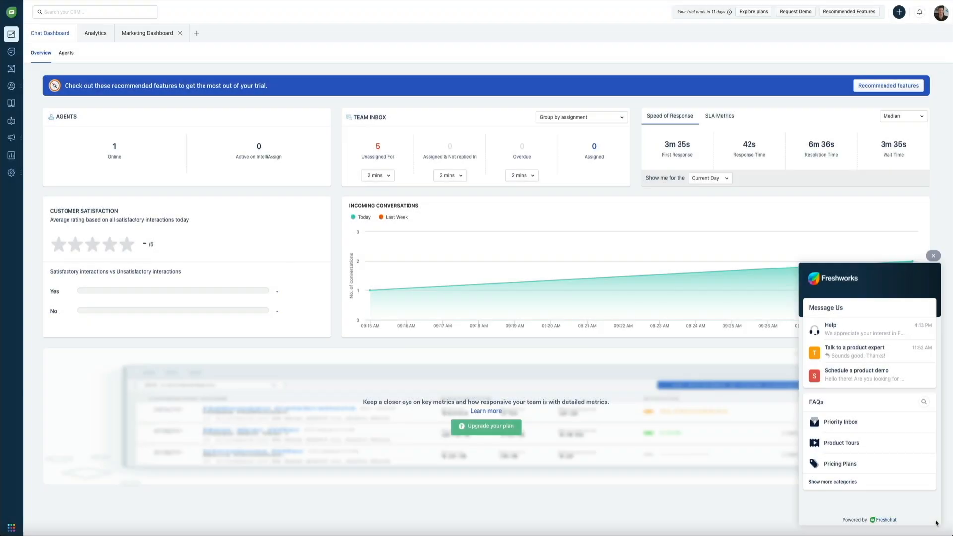
click(935, 522)
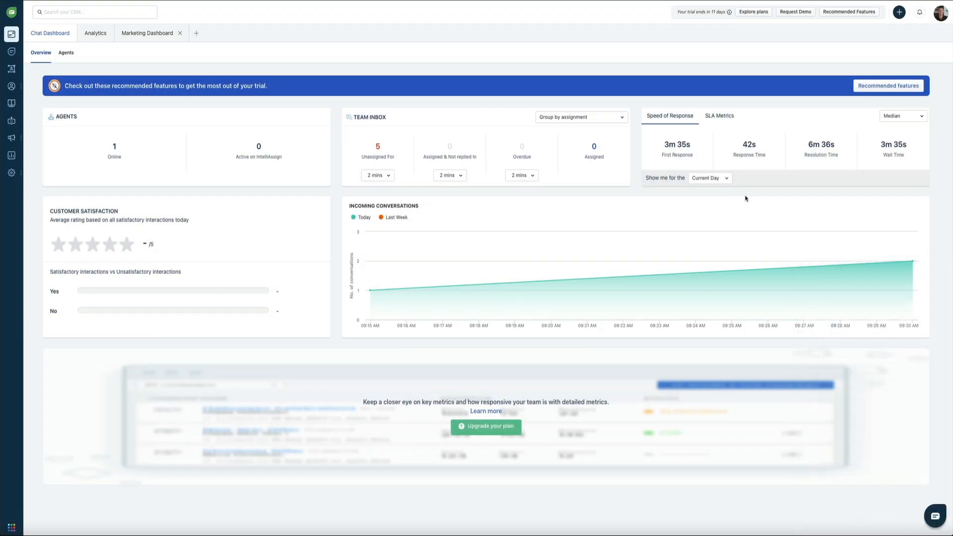